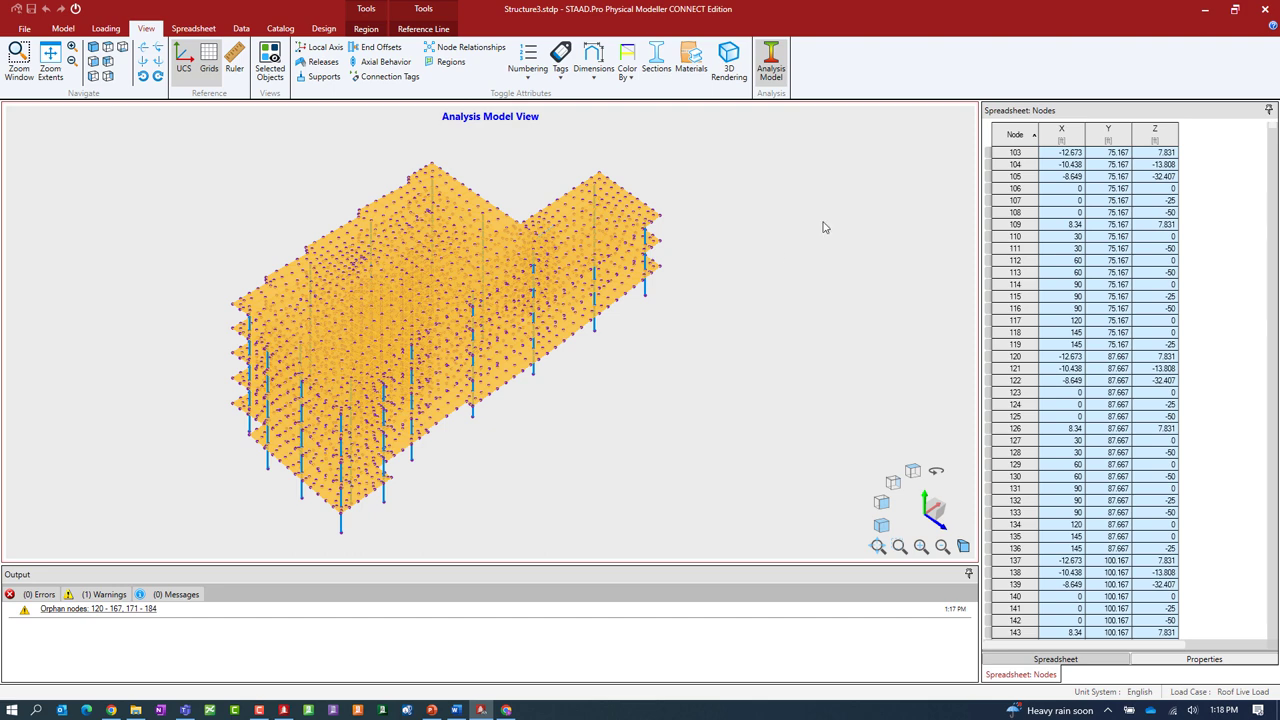
# Exit the analysis model display and isolate the floor slab at the 112.667 ft level in a partial model view
pyautogui.click(771, 66)
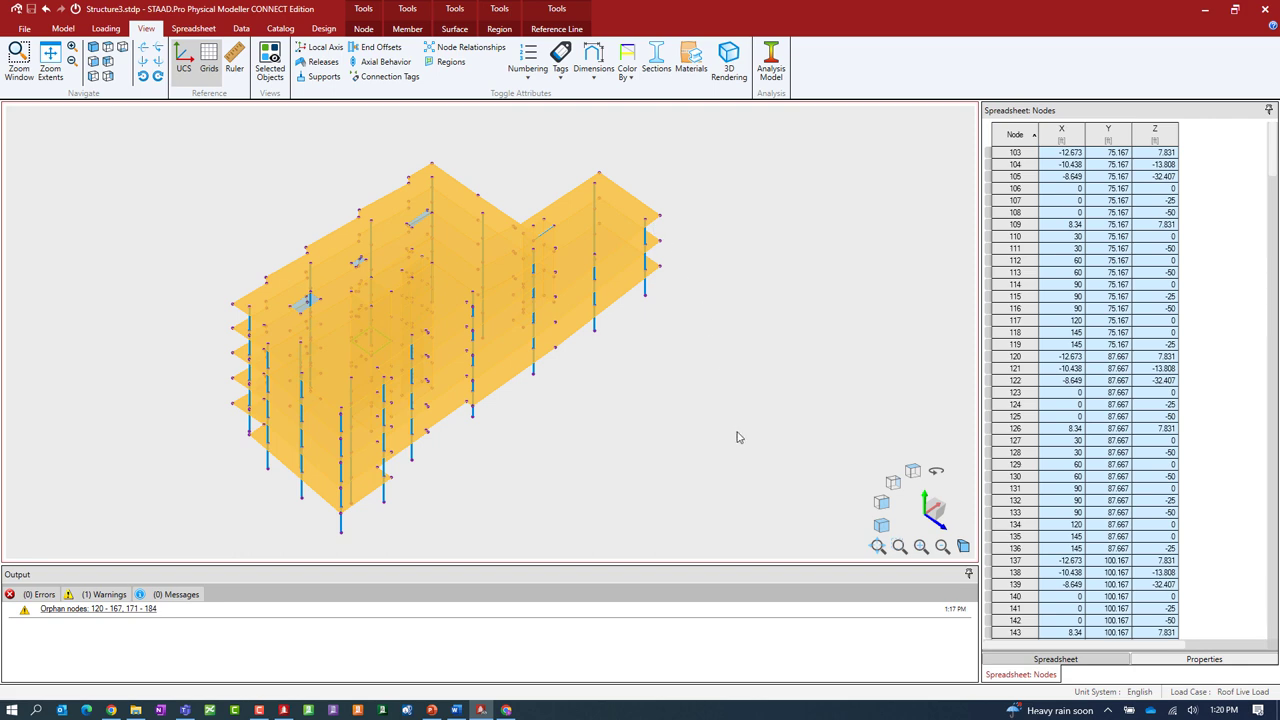
pyautogui.click(882, 505)
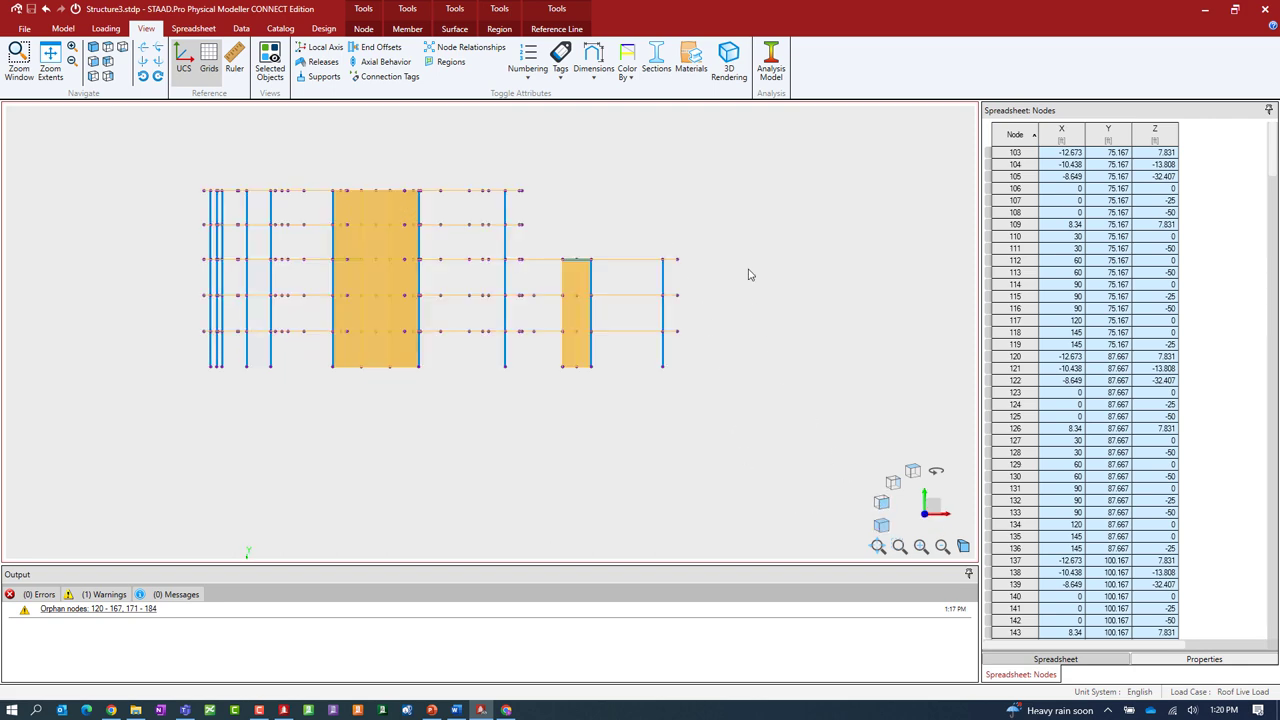
pyautogui.moveTo(180, 245); pyautogui.dragTo(716, 282)
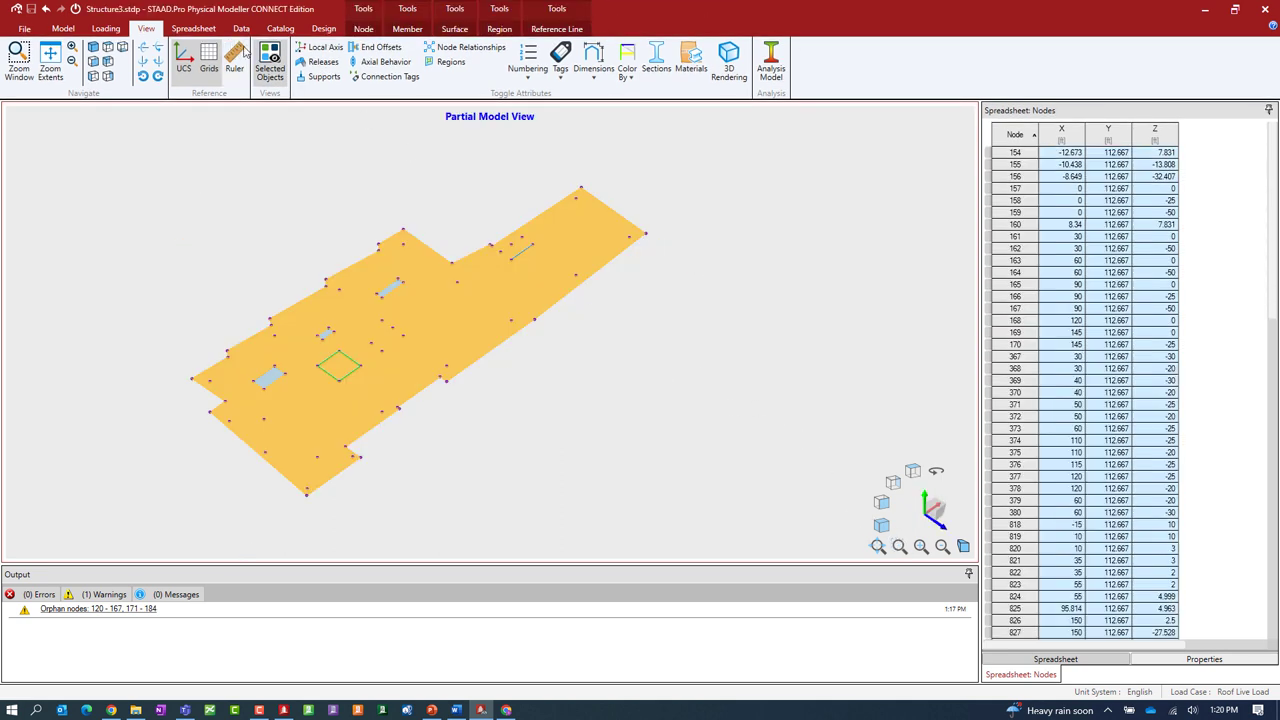
pyautogui.click(278, 76)
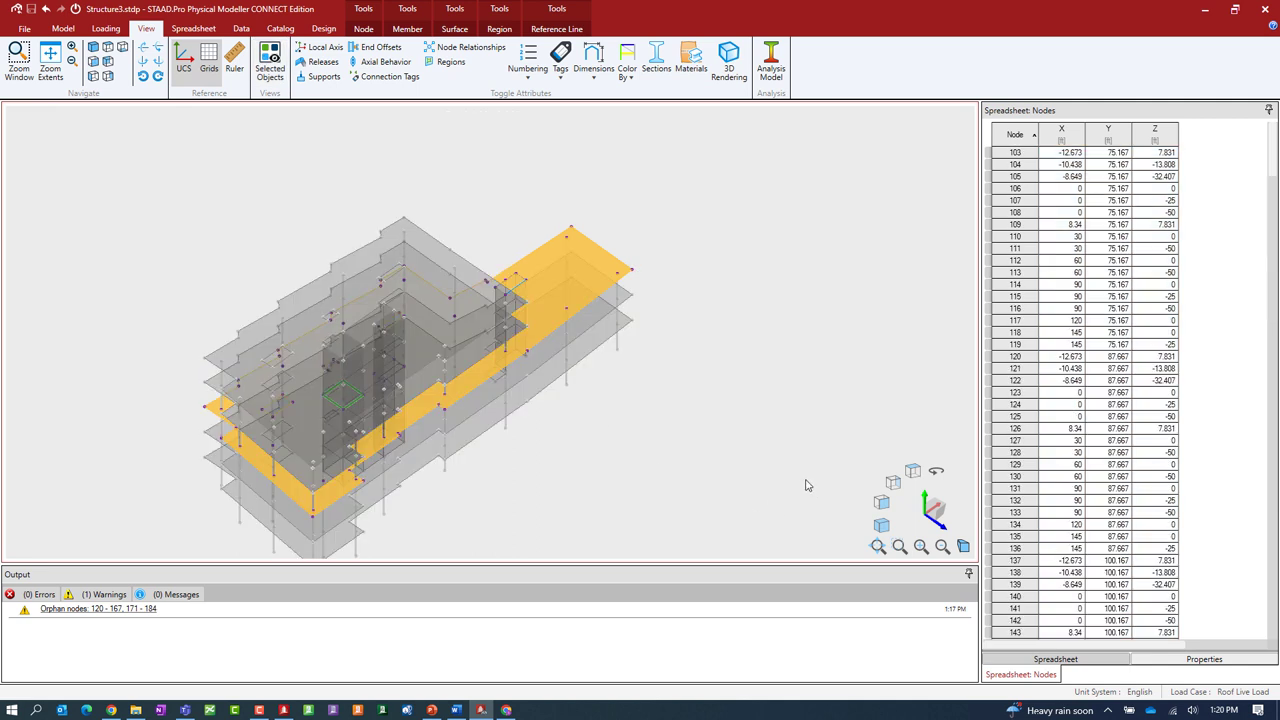
pyautogui.click(270, 68)
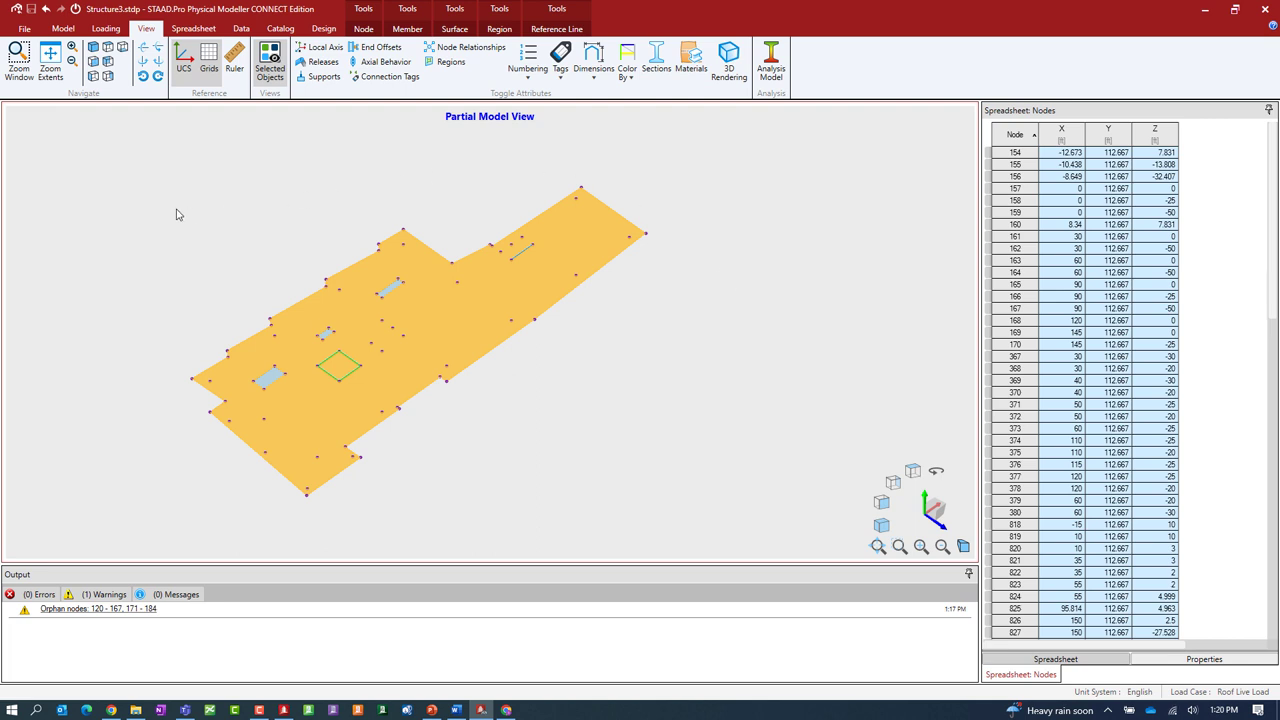
# Select the isolated slab and examine its single surface entry in the Surfaces spreadsheet
pyautogui.moveTo(154, 187); pyautogui.dragTo(120, 117)
pyautogui.click(196, 29)
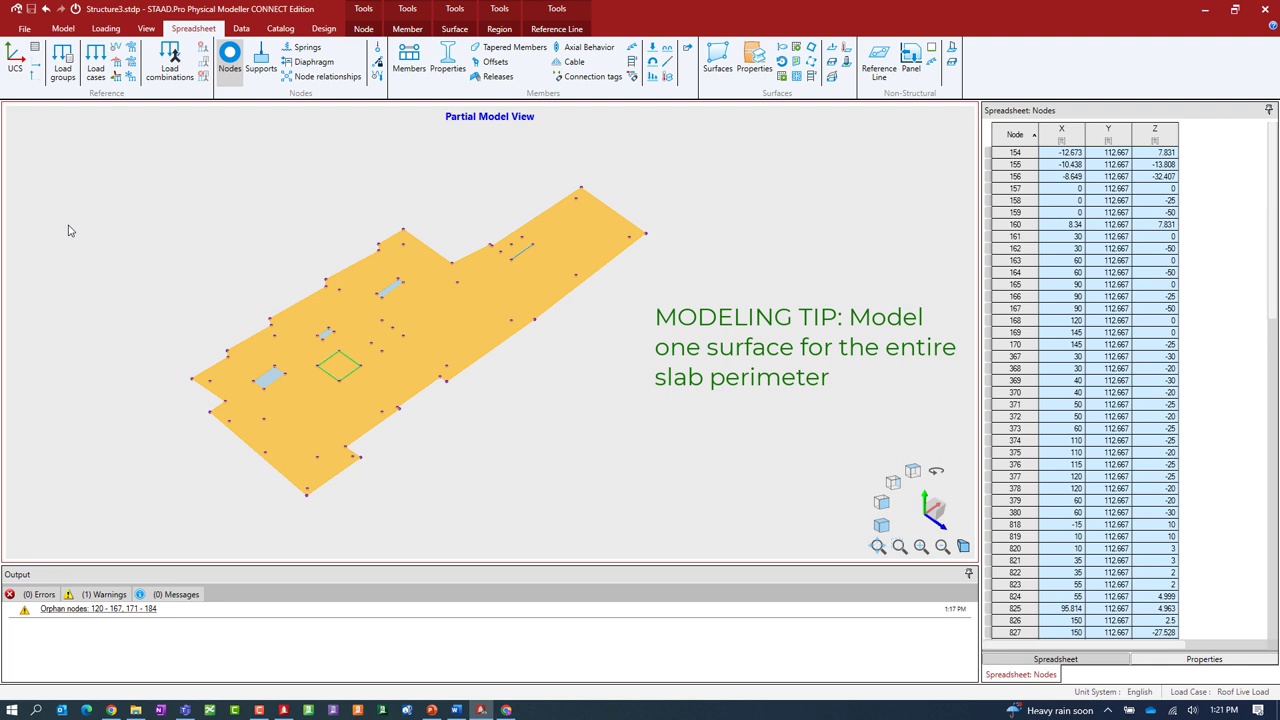
pyautogui.click(299, 437)
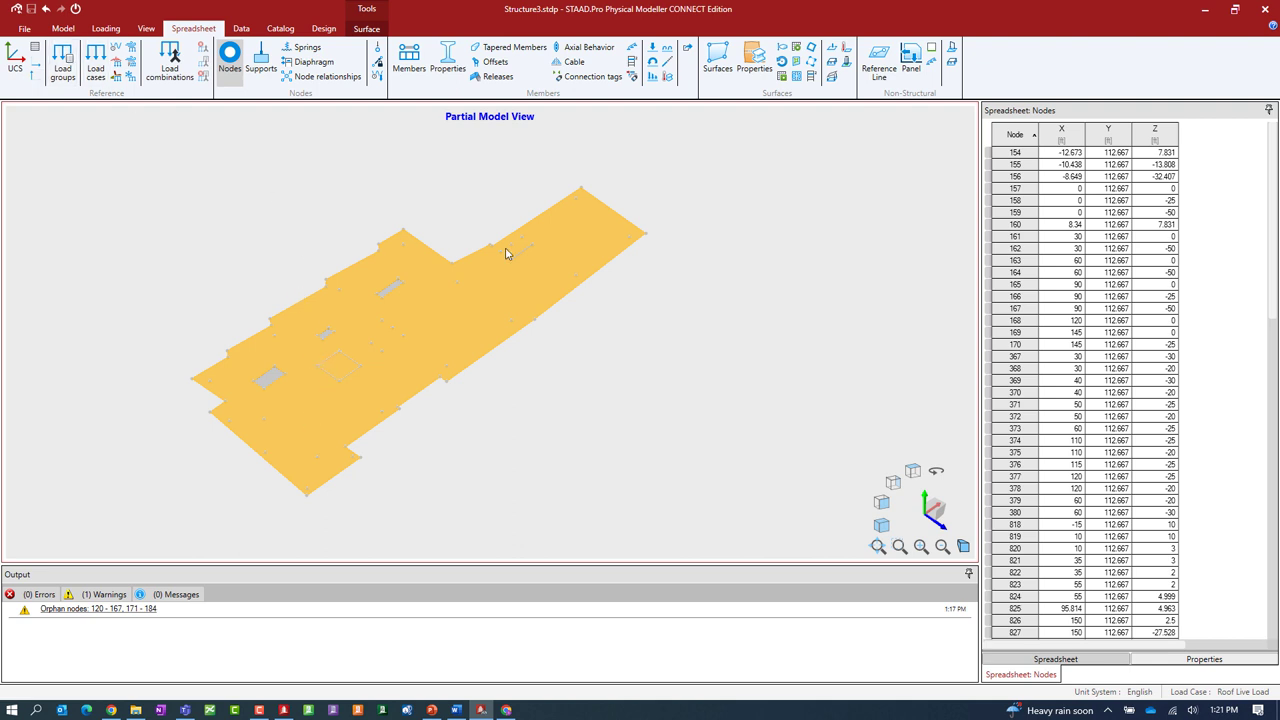
pyautogui.moveTo(292, 177); pyautogui.dragTo(766, 484)
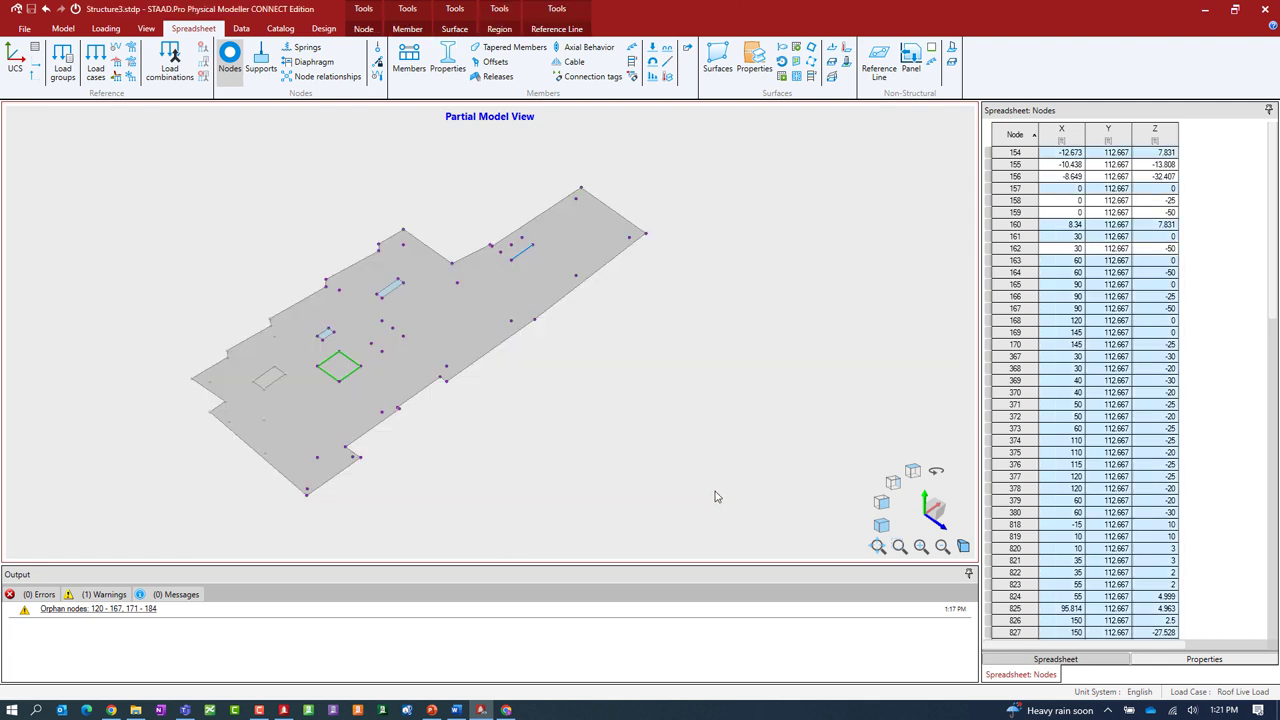
pyautogui.click(435, 319)
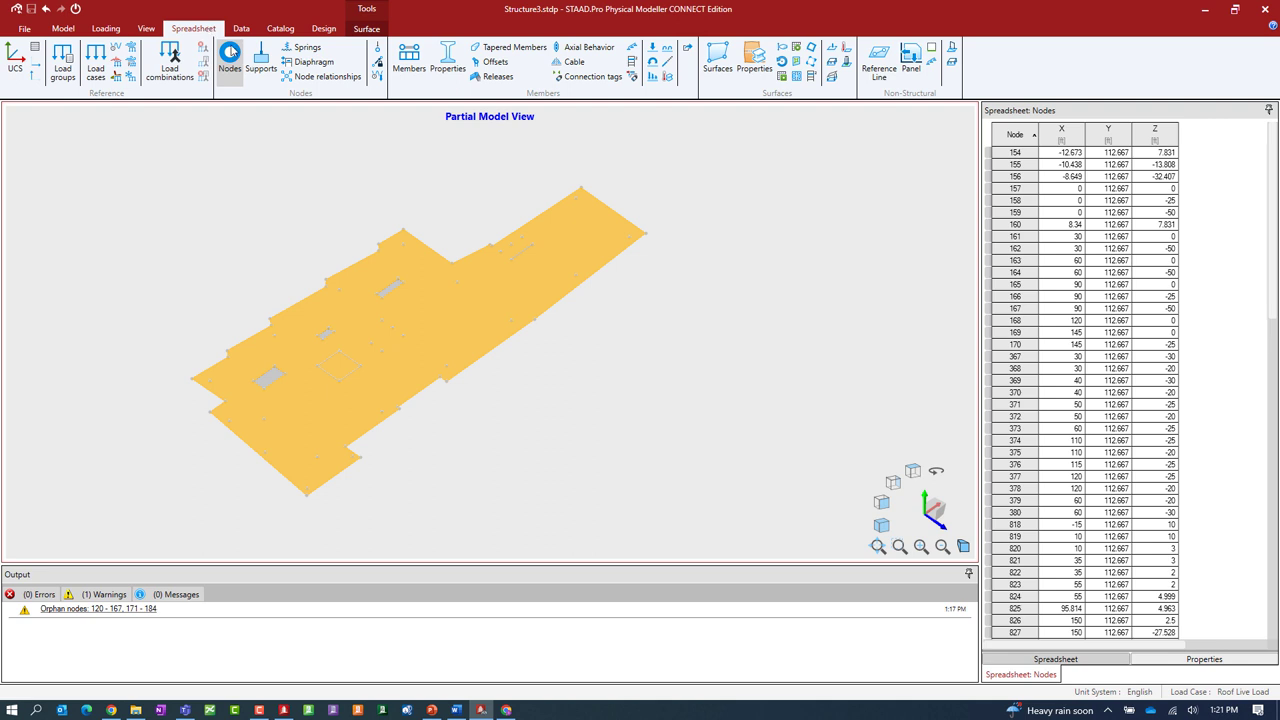
pyautogui.click(718, 60)
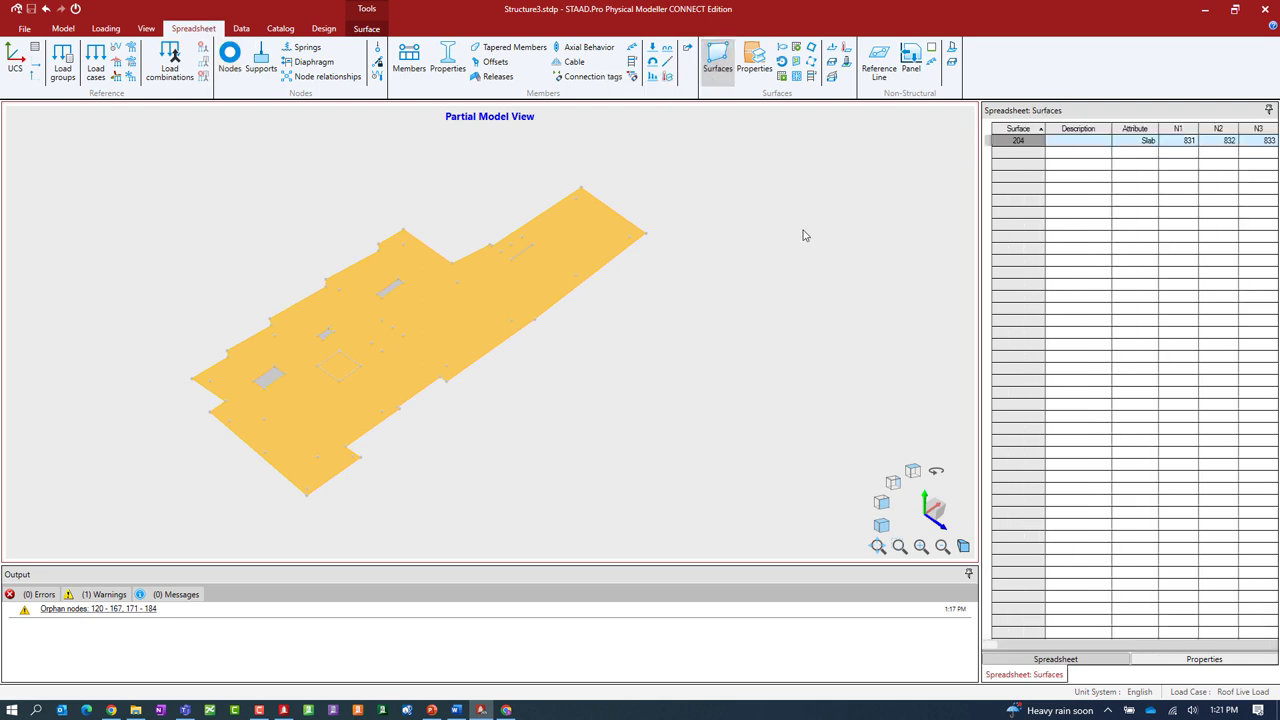
pyautogui.click(1008, 142)
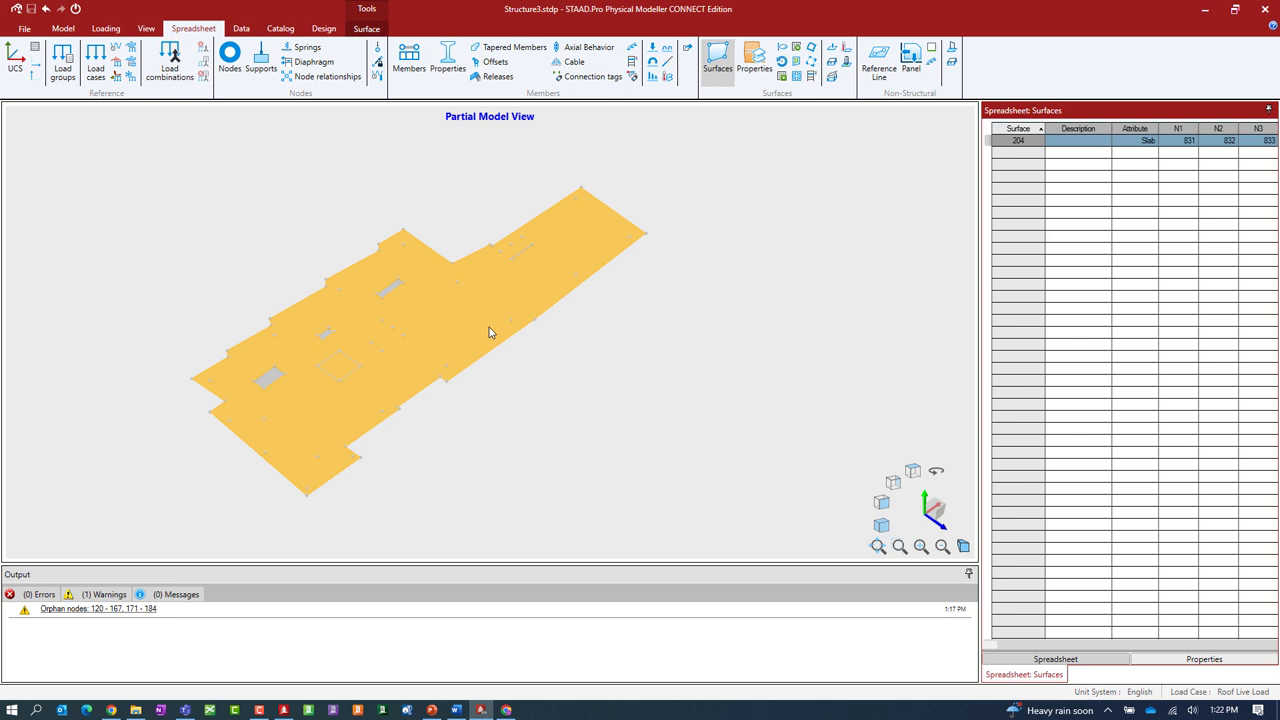
# Select everything on the isolated floor and examine regions 5 and 6 and their parent surface in the Regions spreadsheet
pyautogui.moveTo(128, 142); pyautogui.dragTo(685, 524)
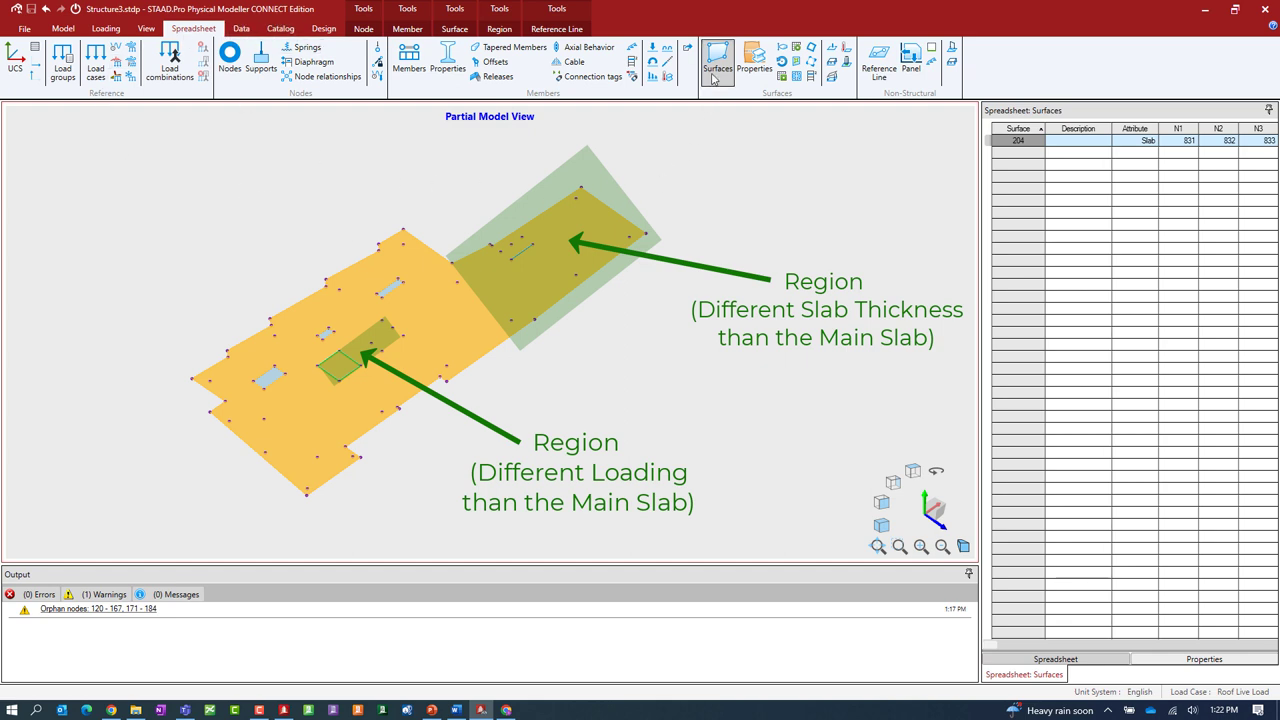
pyautogui.click(796, 61)
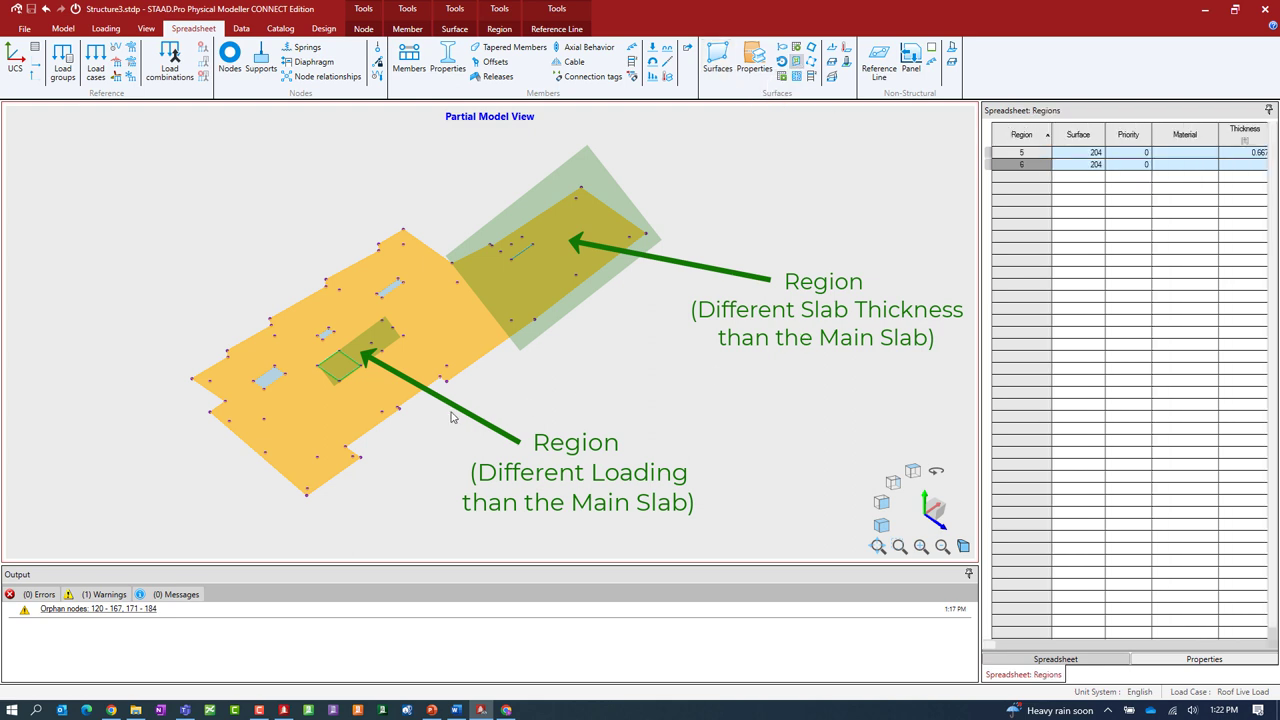
pyautogui.click(543, 360)
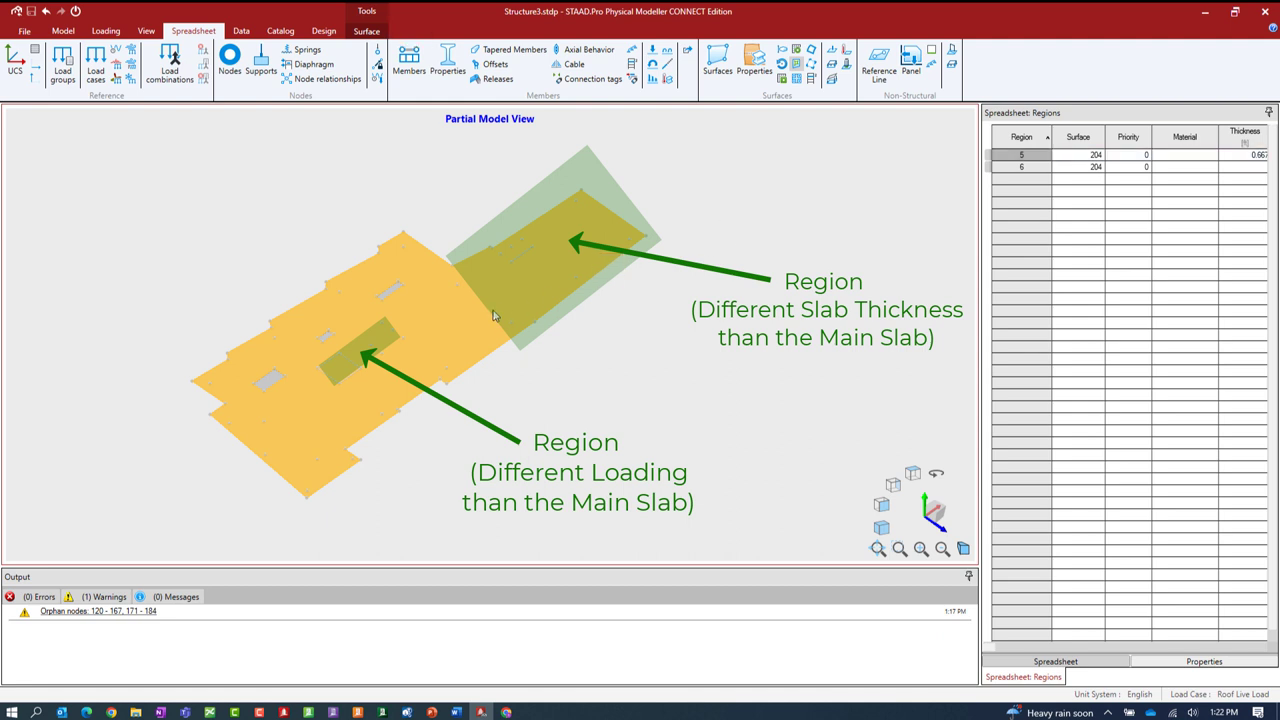
pyautogui.click(1021, 156)
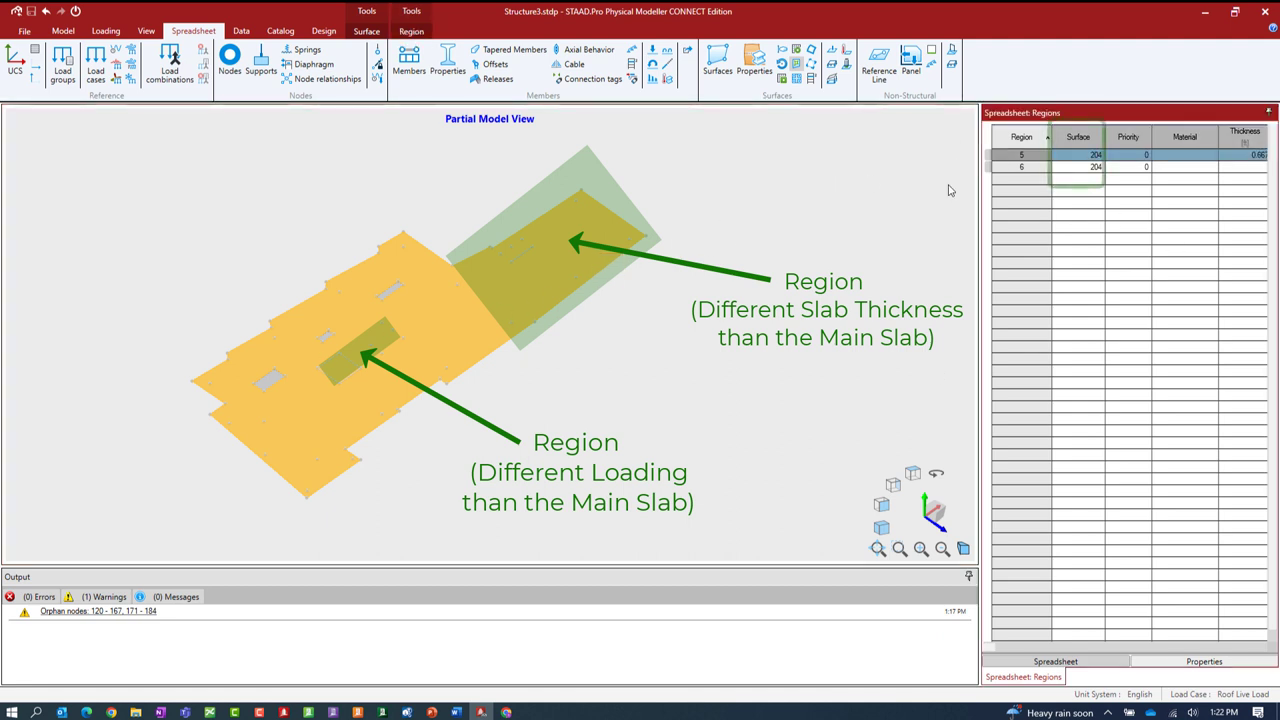
pyautogui.click(350, 348)
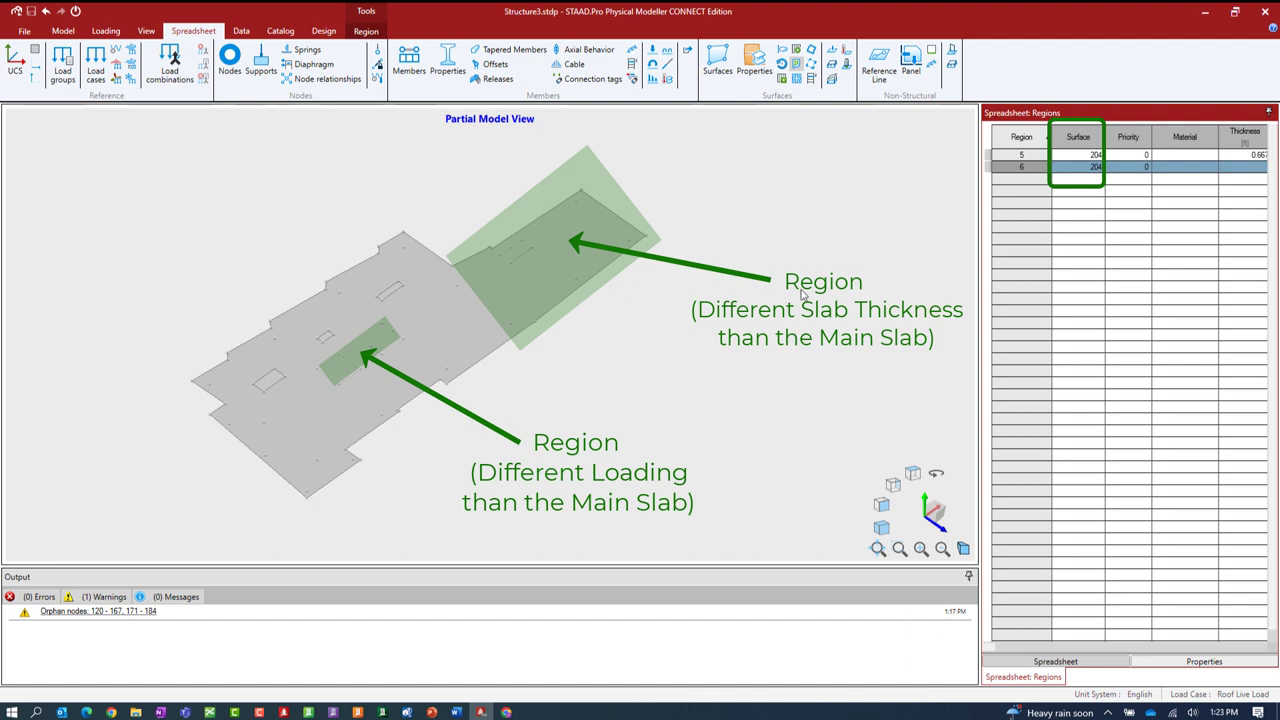
pyautogui.click(1031, 155)
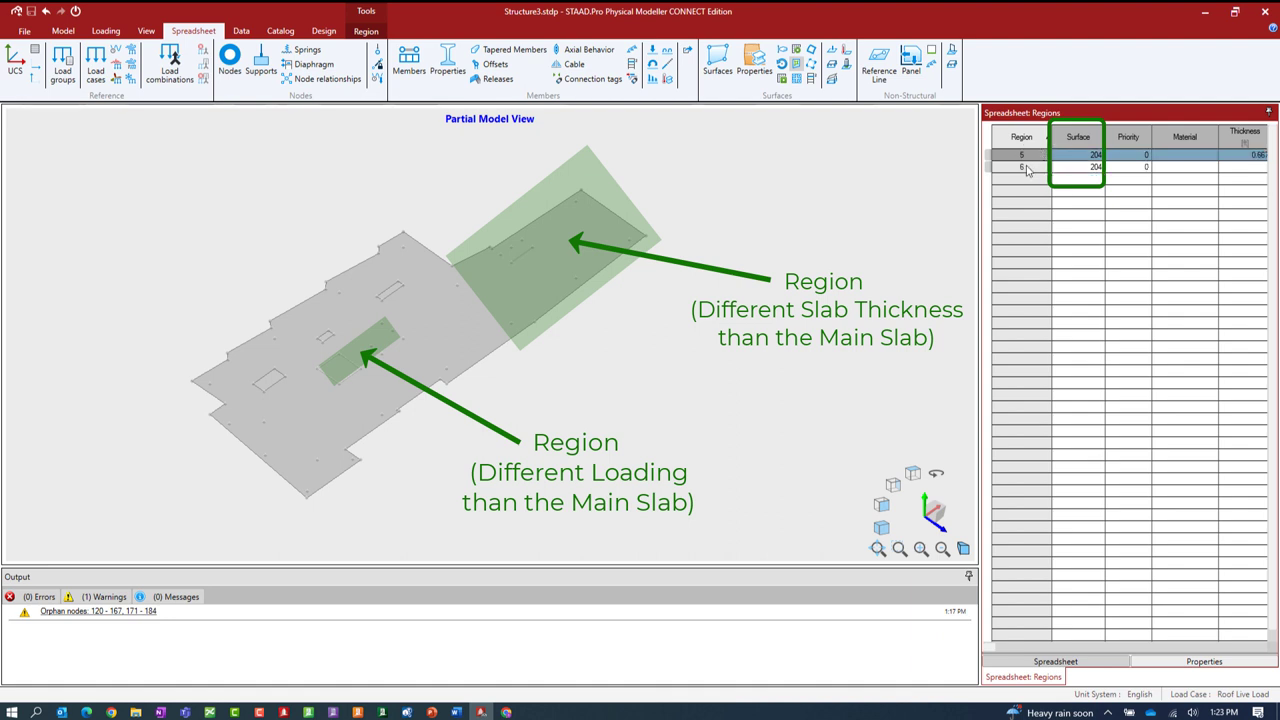
pyautogui.click(1024, 167)
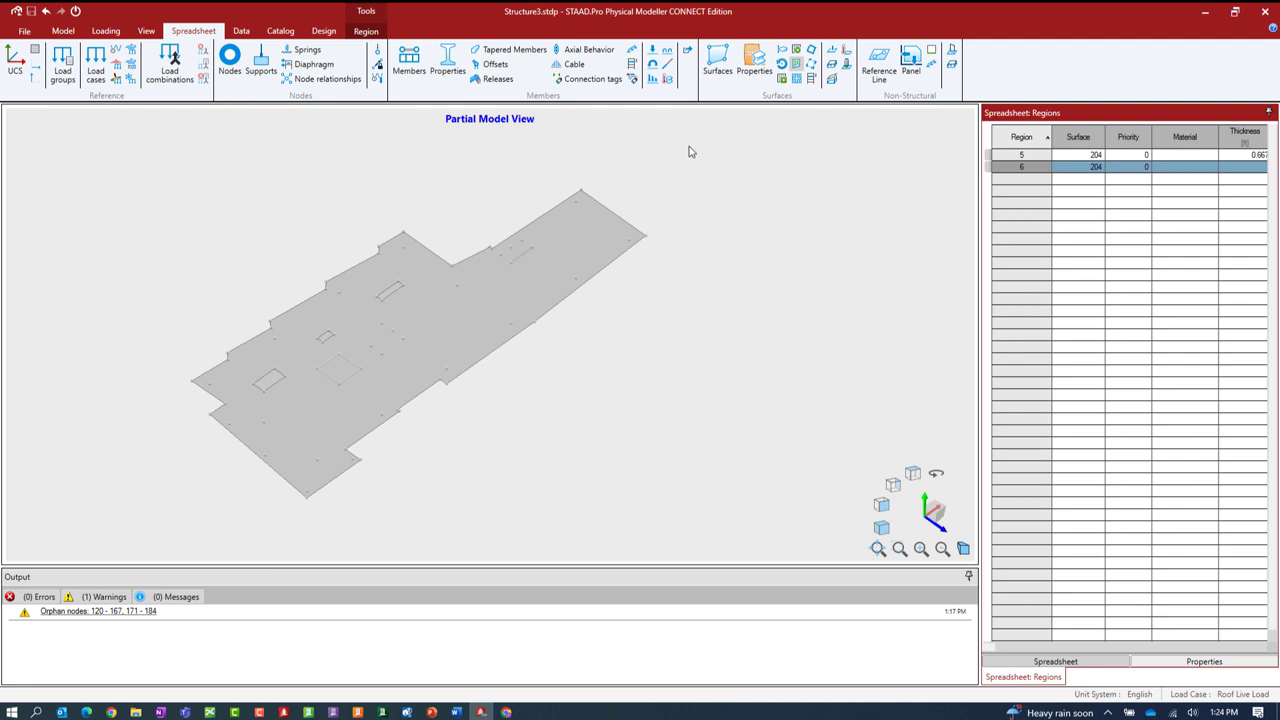
# Examine the main slab's thickness and alignment in the Surface Properties spreadsheet
pyautogui.click(752, 74)
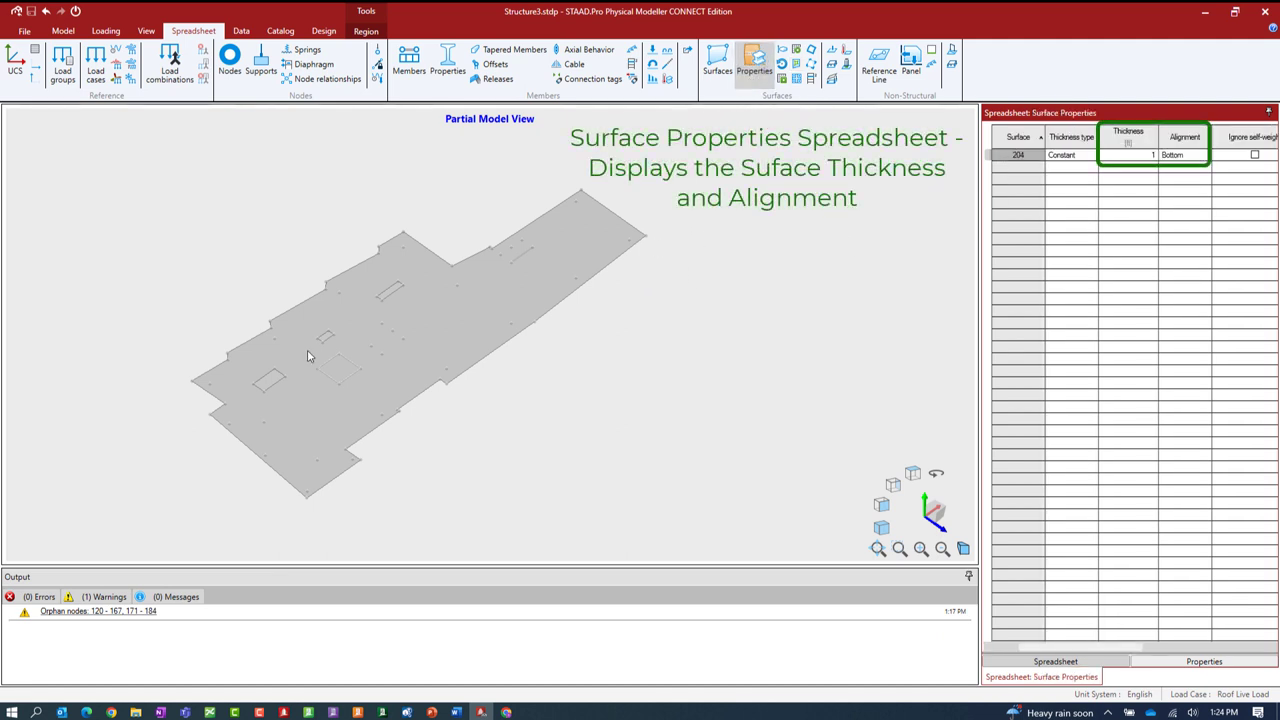
pyautogui.click(340, 400)
pyautogui.click(362, 404)
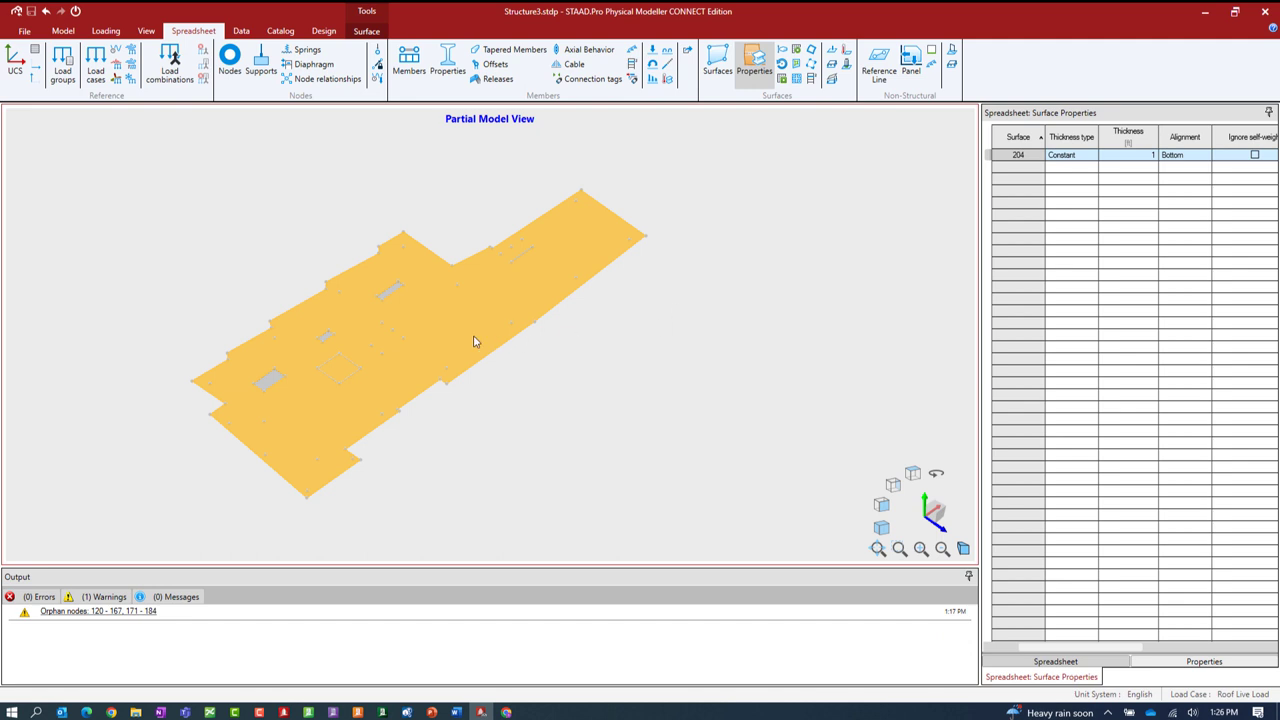
# Inspect the alignment options available for the selected slab surface without applying one
pyautogui.click(367, 32)
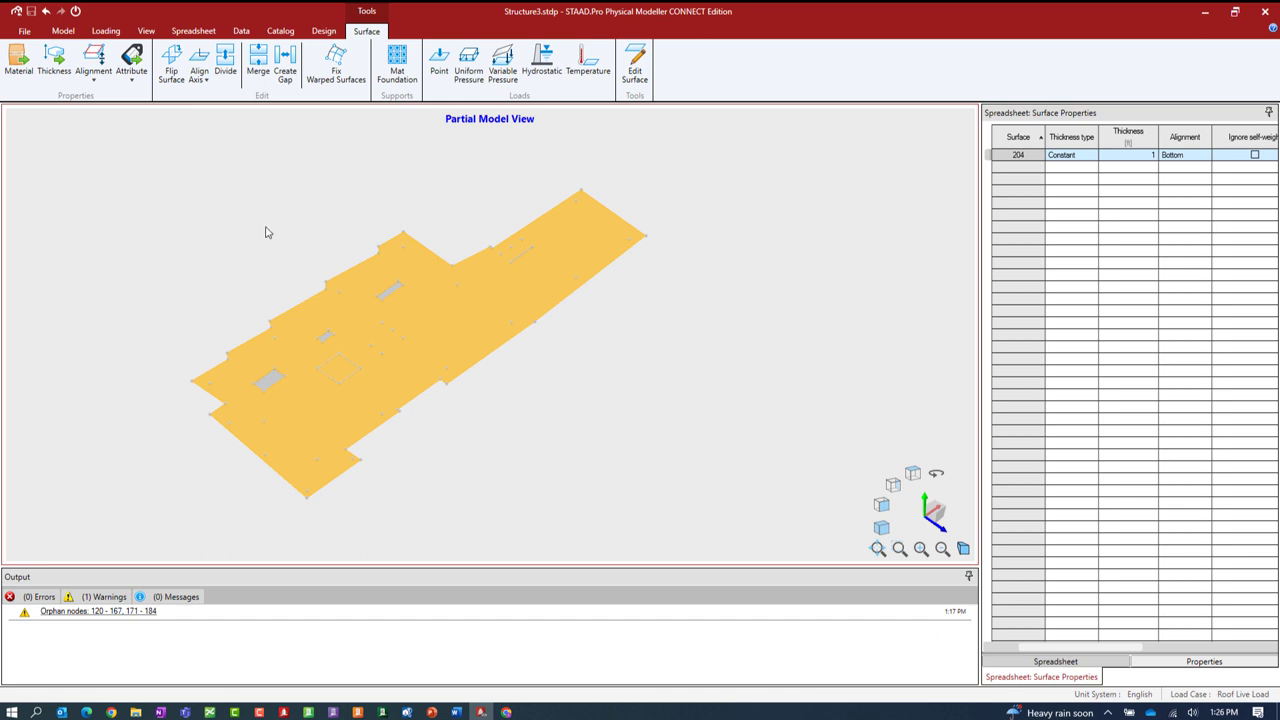
pyautogui.click(94, 84)
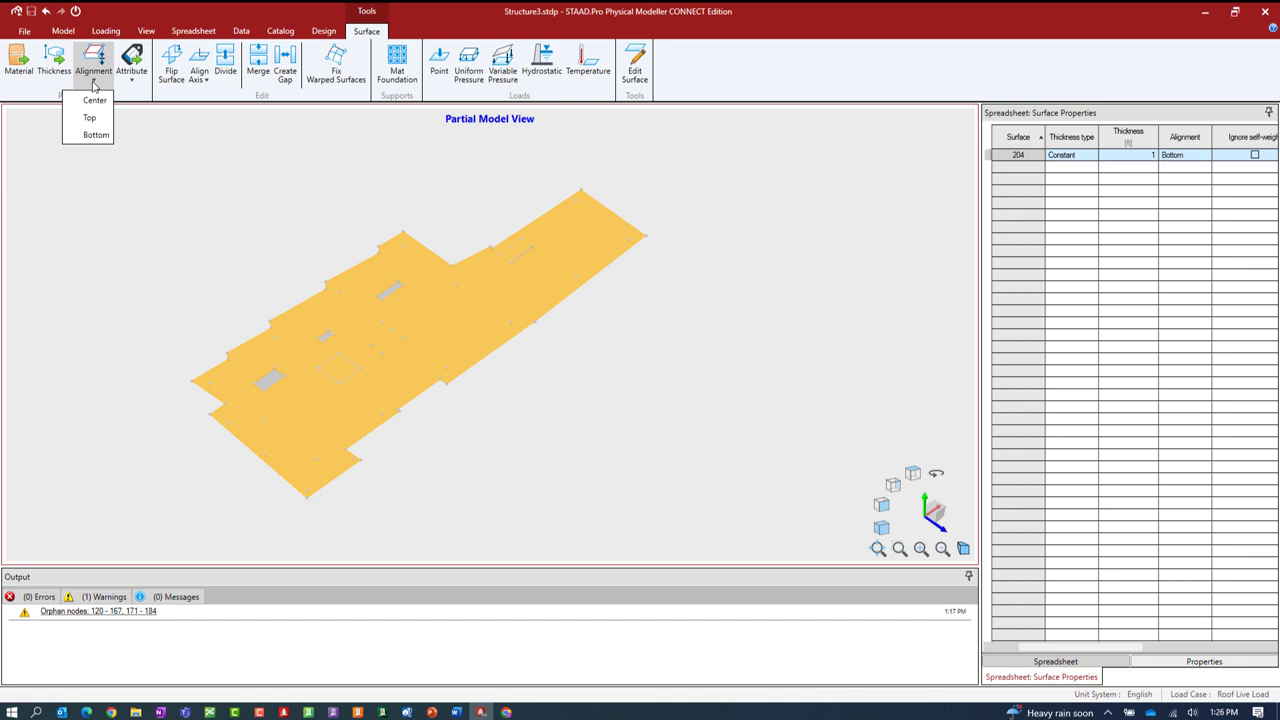
pyautogui.click(167, 278)
pyautogui.click(167, 280)
# Select the whole isolated floor and examine the thickness and placement of its regions in the Regions spreadsheet
pyautogui.moveTo(145, 127); pyautogui.dragTo(674, 541)
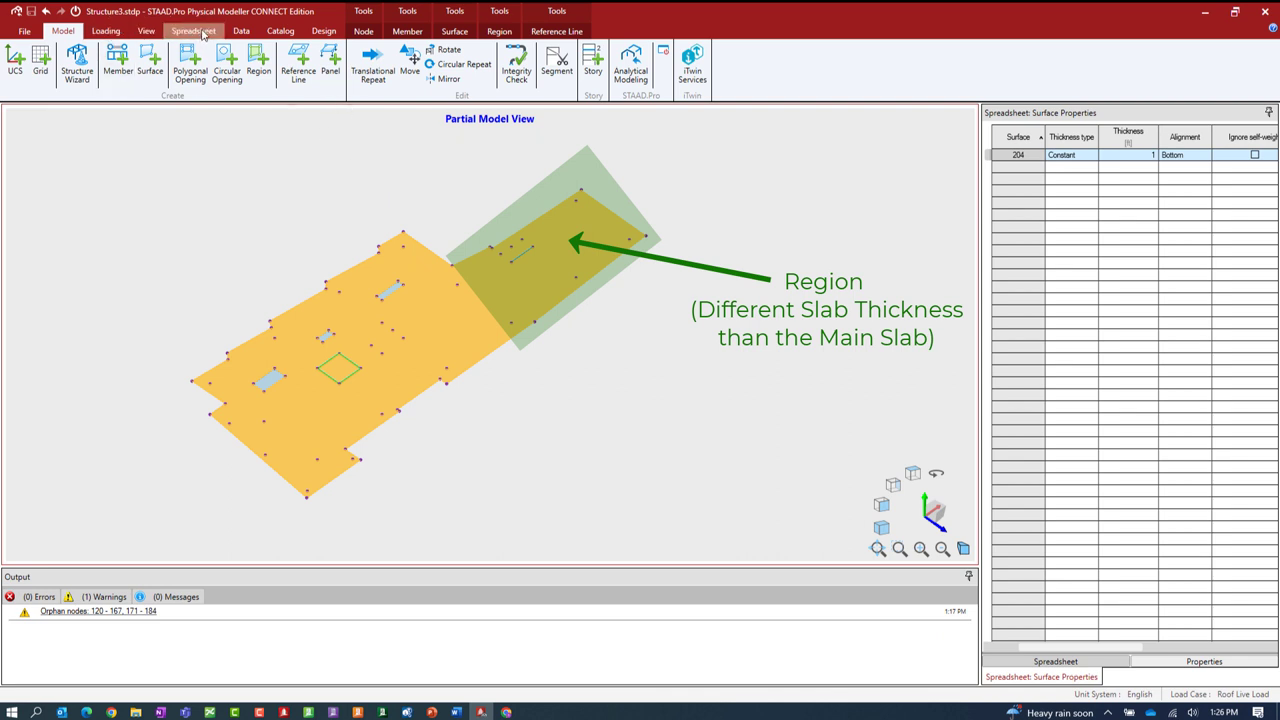
pyautogui.click(198, 33)
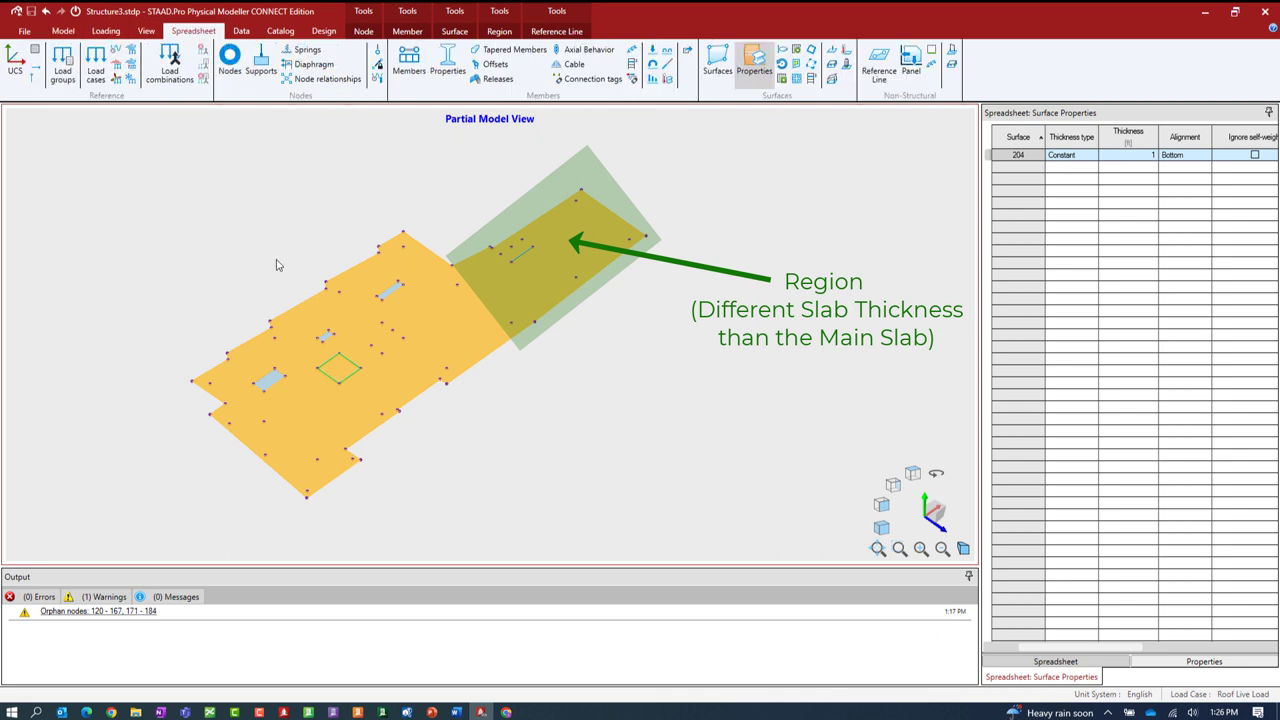
pyautogui.click(797, 64)
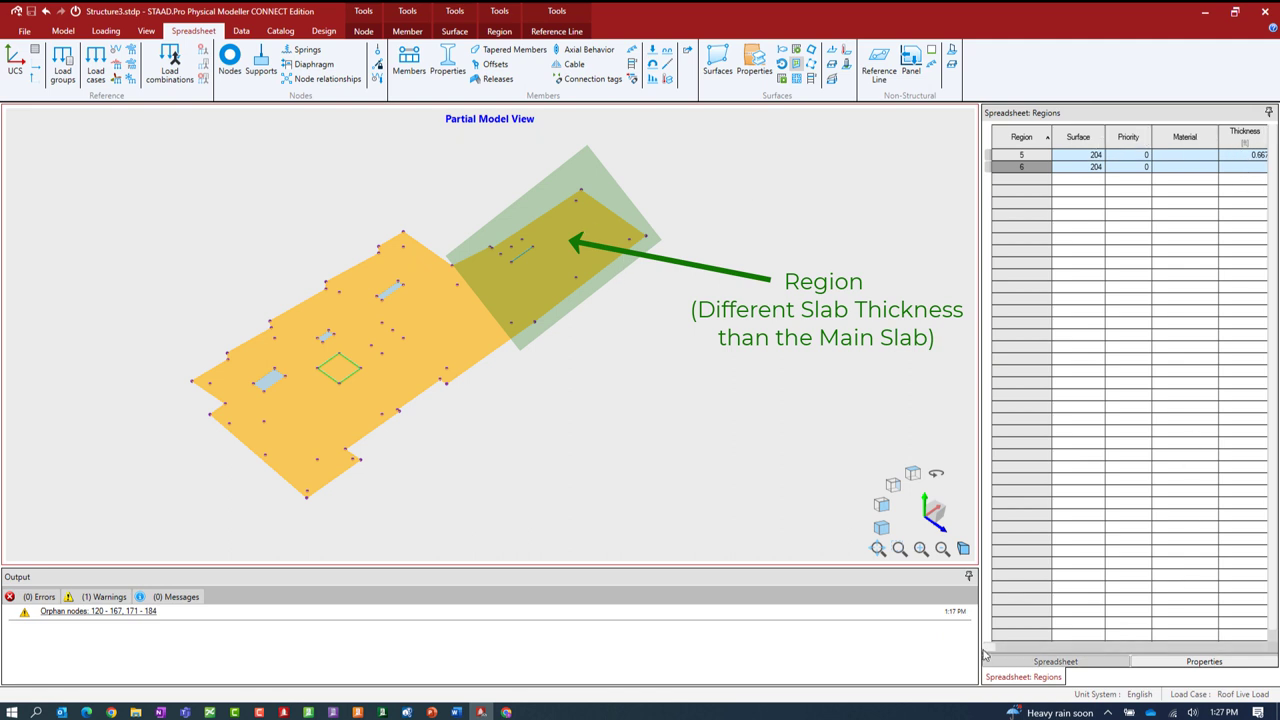
pyautogui.hscroll(3, 990, 650)
pyautogui.hscroll(1, 997, 655)
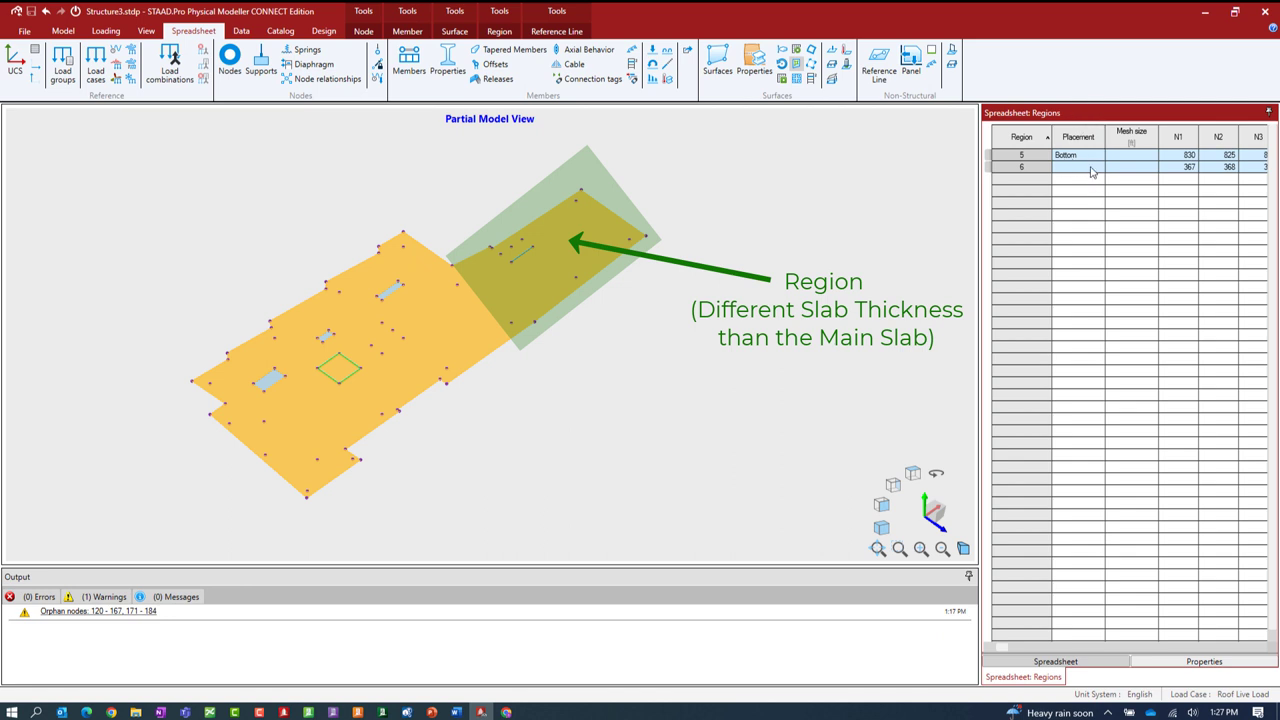
pyautogui.click(1007, 650)
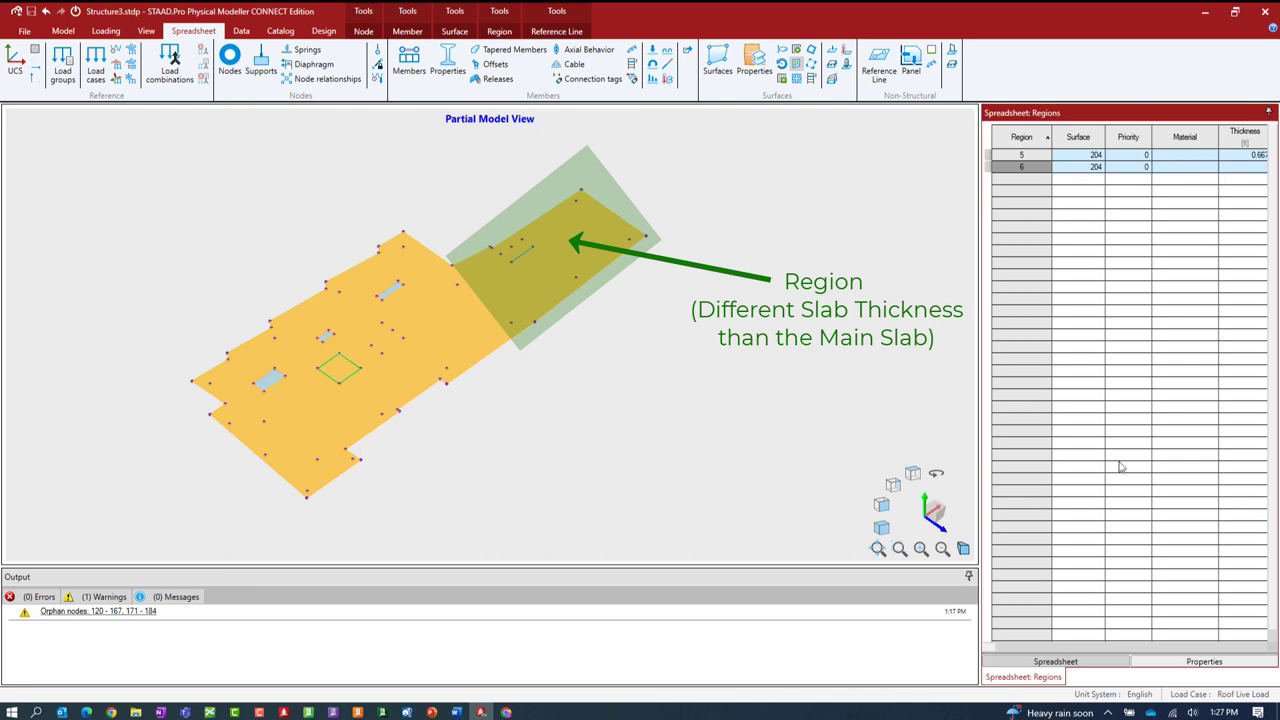
pyautogui.moveTo(990, 655); pyautogui.dragTo(1000, 655)
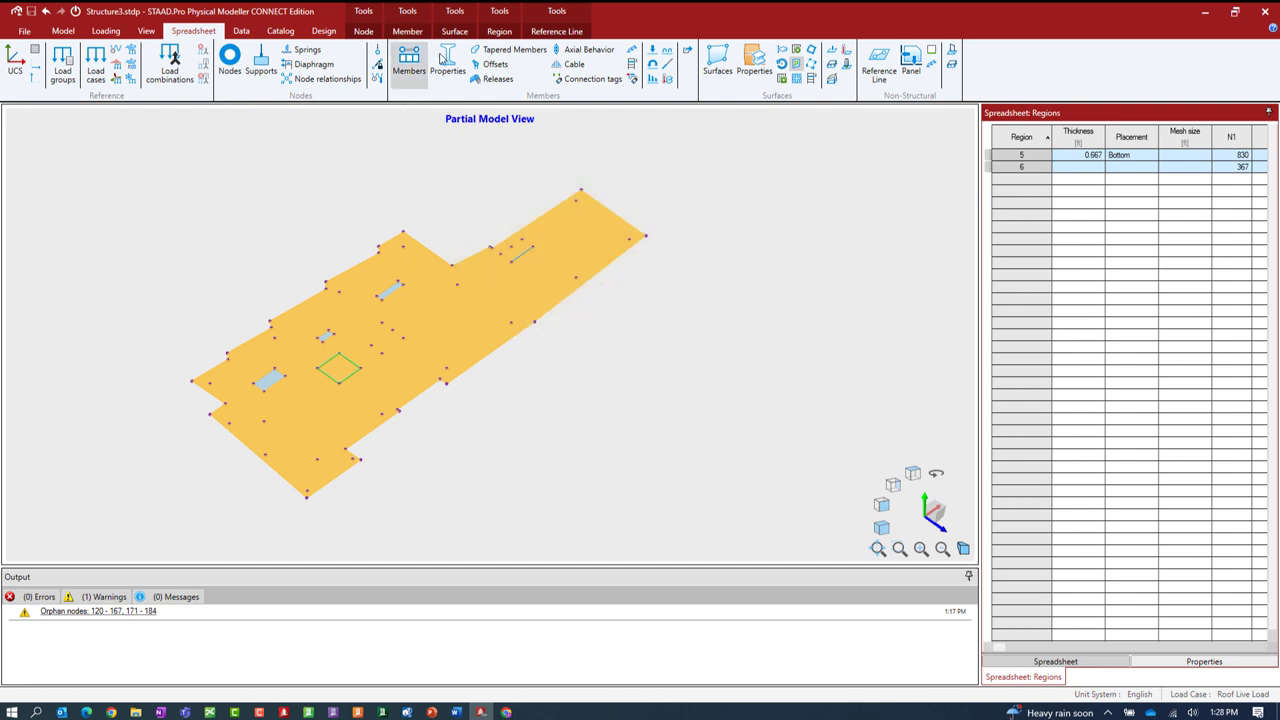
# Compare the alignment options offered for surfaces and for regions, and clear the selection
pyautogui.click(449, 33)
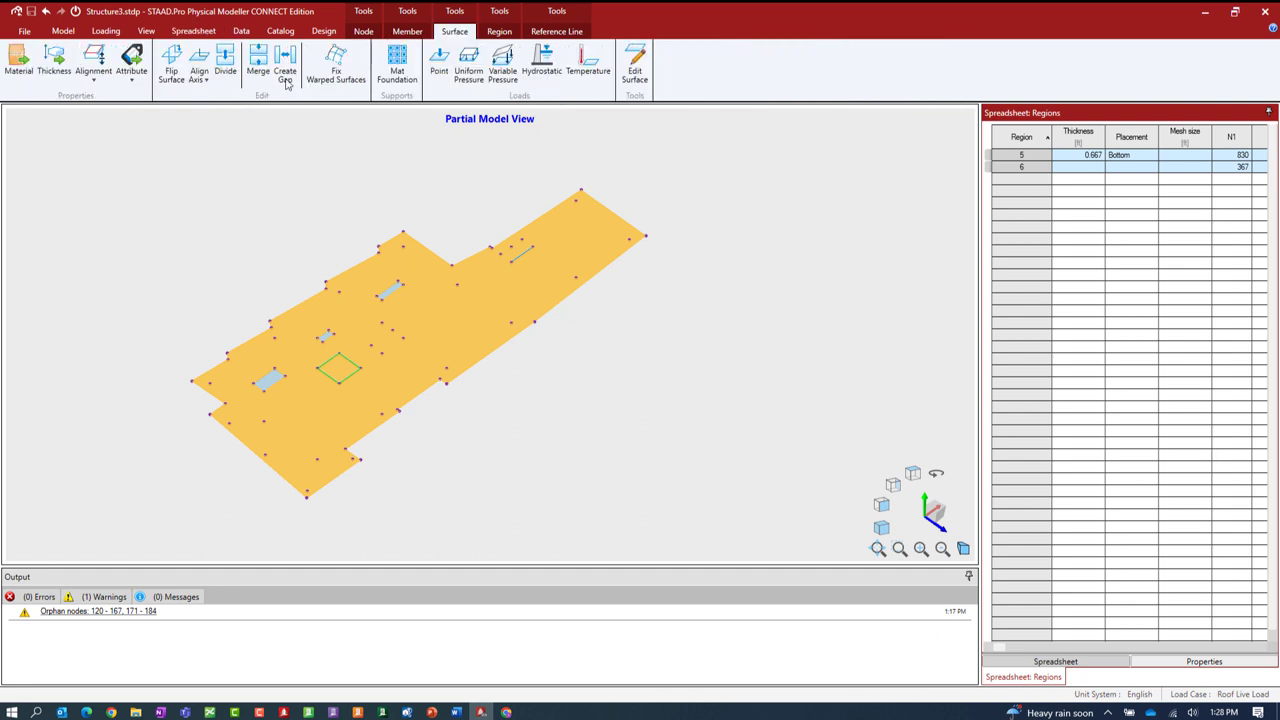
pyautogui.click(92, 82)
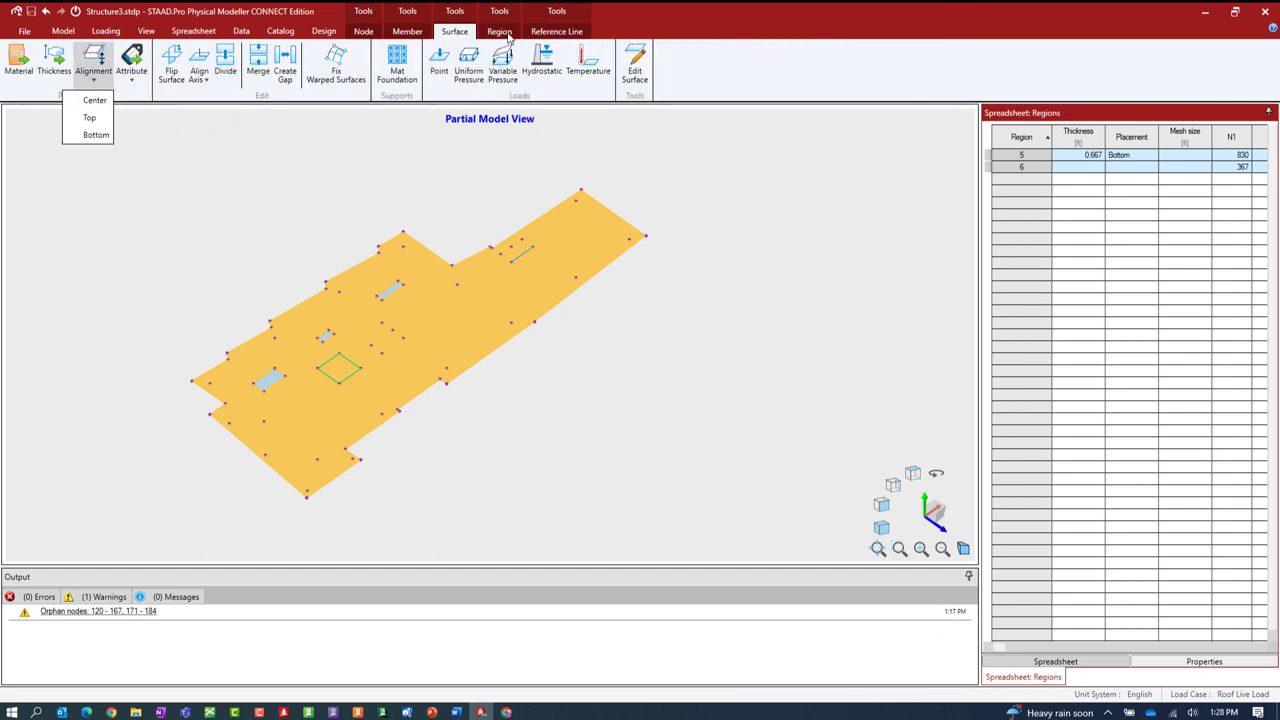
pyautogui.click(505, 36)
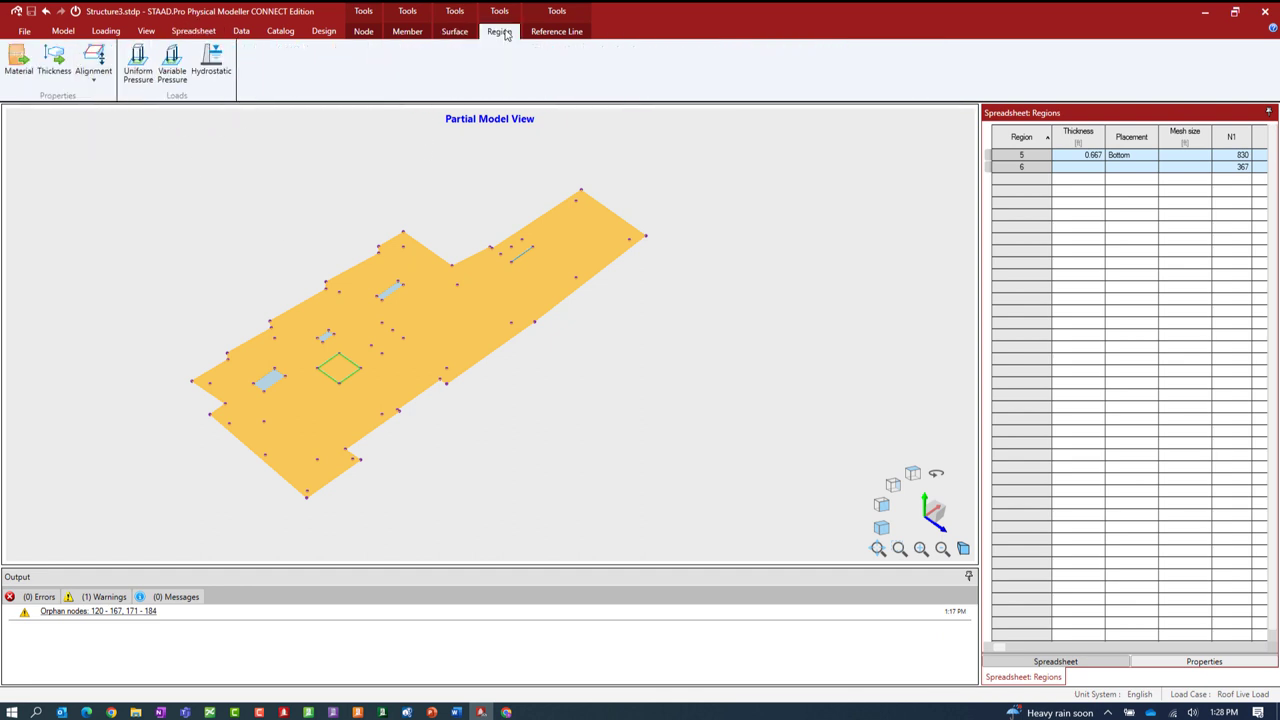
pyautogui.click(104, 81)
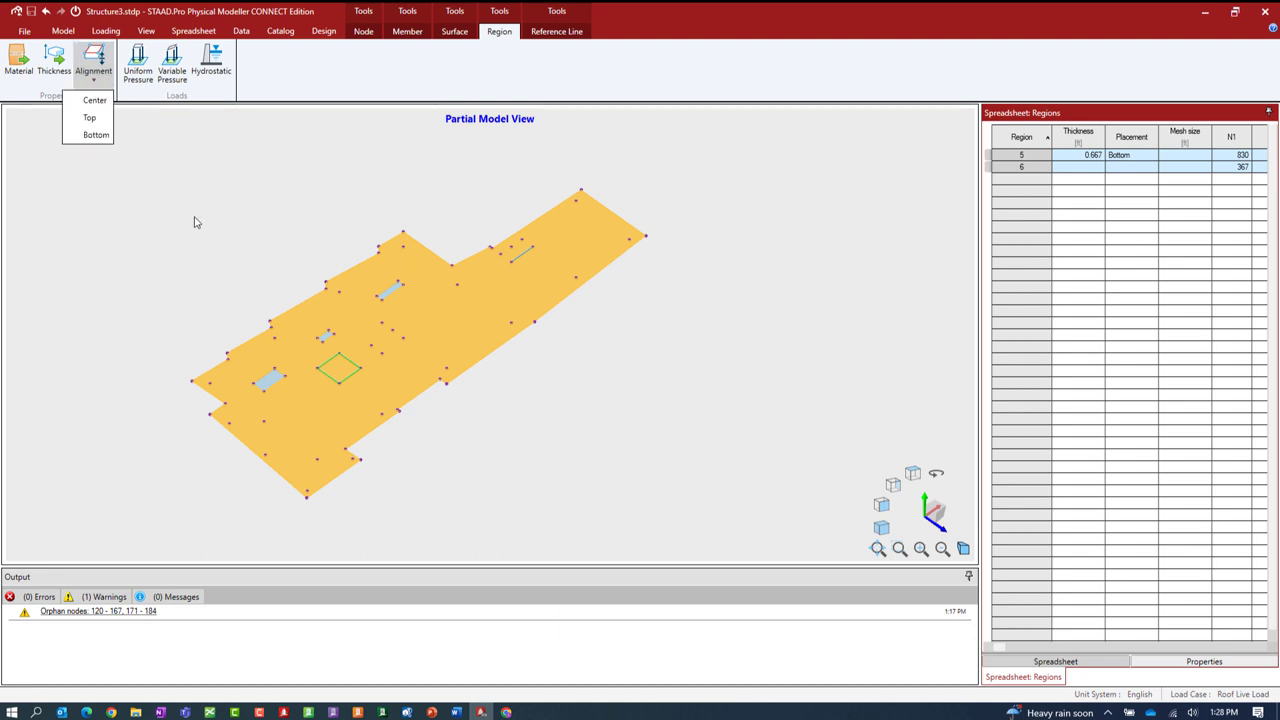
pyautogui.click(549, 268)
pyautogui.click(1216, 257)
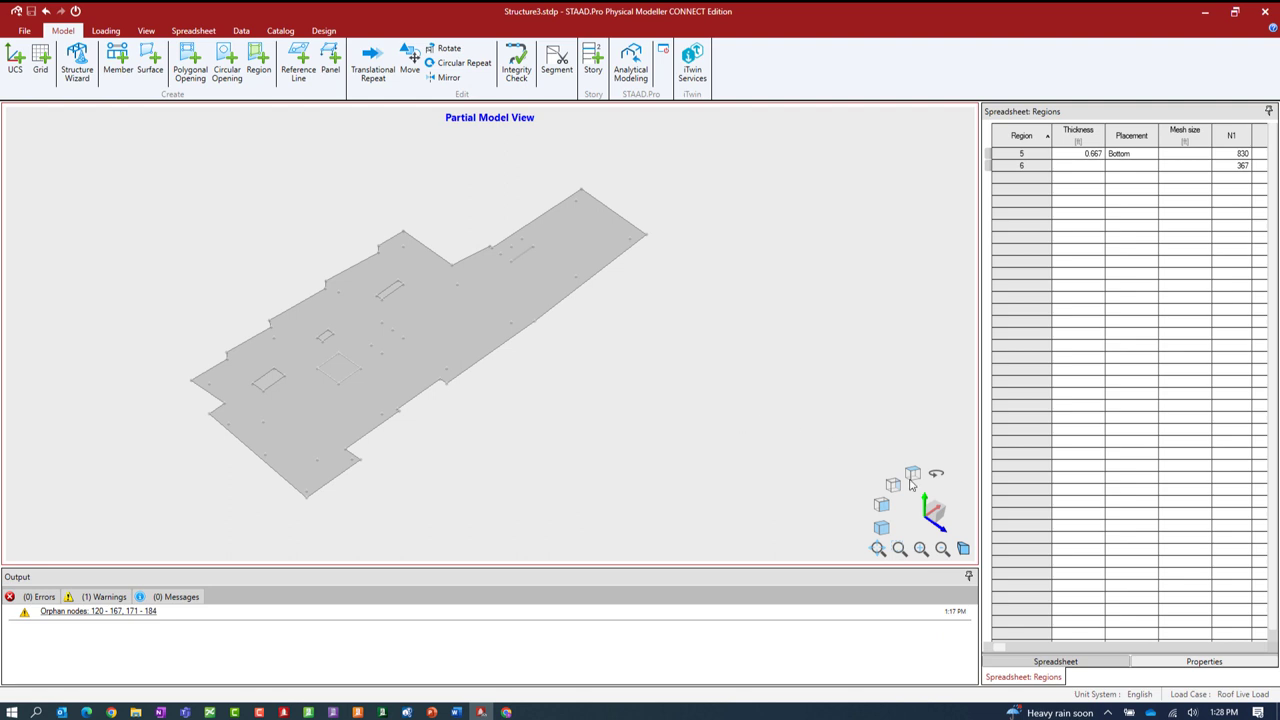
# Turn off the partial view to display the entire structure again
pyautogui.click(150, 32)
pyautogui.click(258, 83)
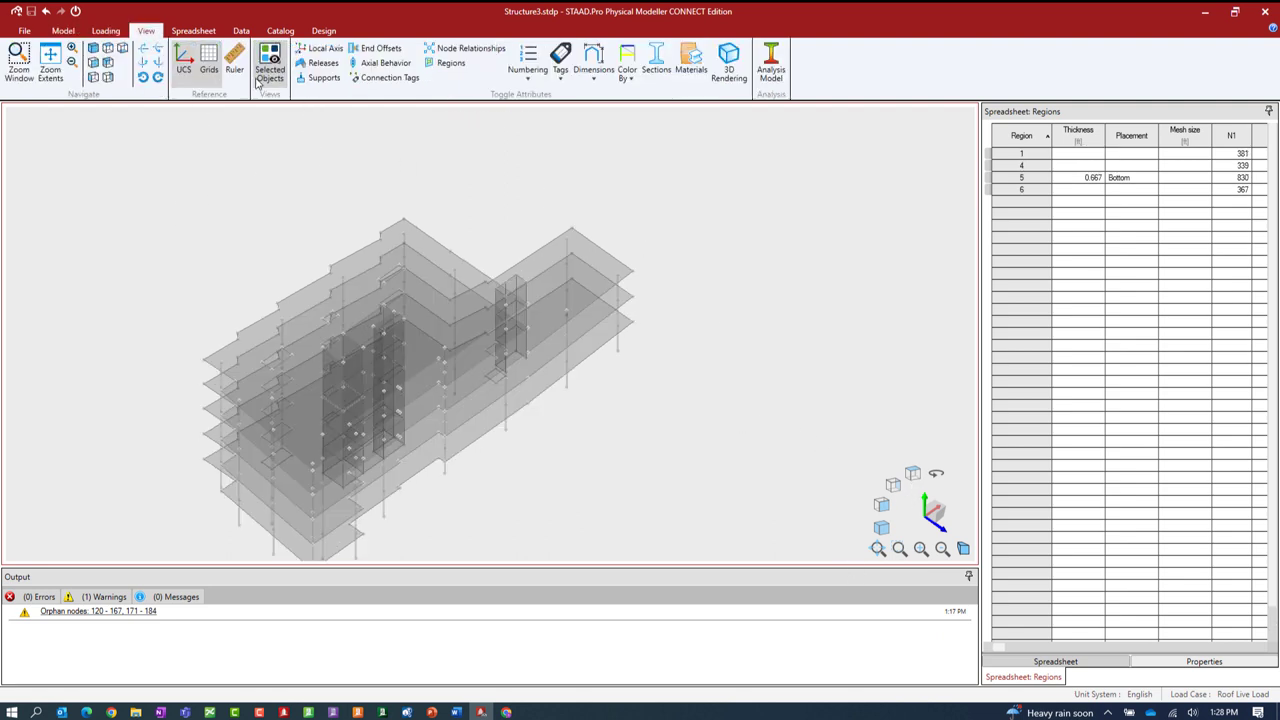
pyautogui.moveTo(505, 395)
pyautogui.mouseDown(button='middle')
pyautogui.moveTo(512, 365)
pyautogui.moveTo(514, 406)
pyautogui.mouseUp(button='middle')
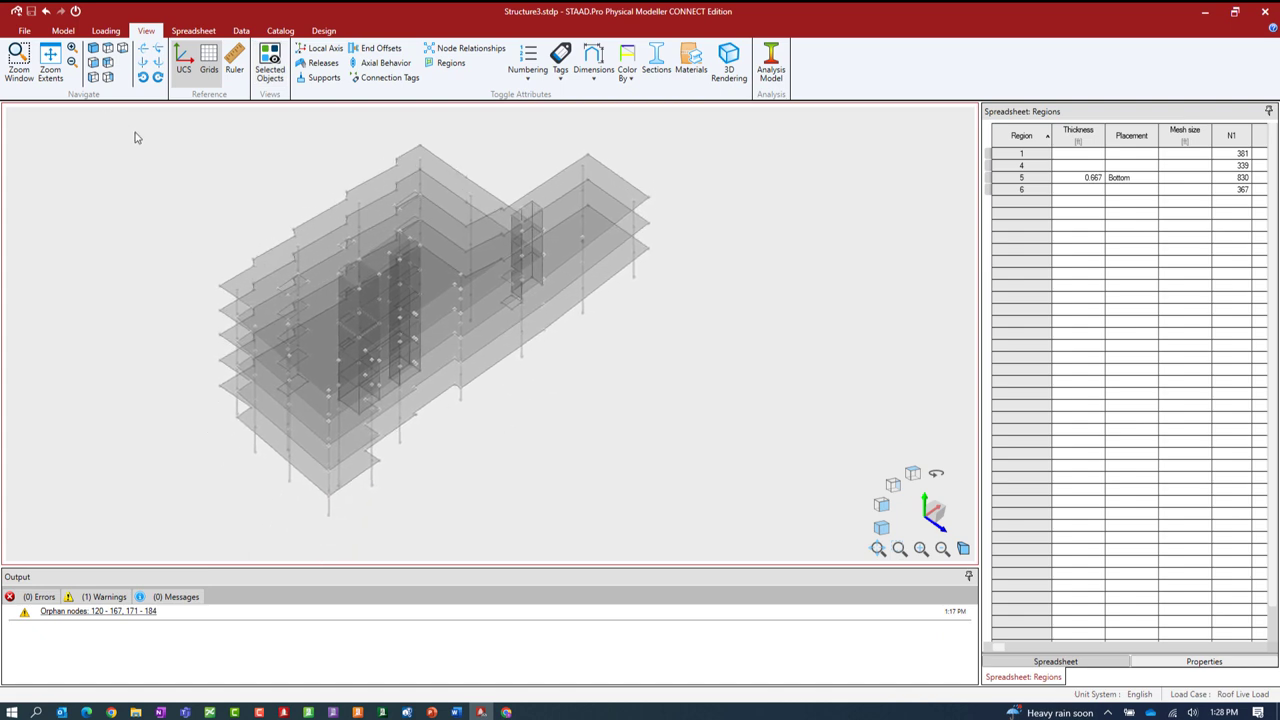
# Select the entire structure, open the Surfaces spreadsheet and inspect the attribute options offered for surfaces without applying one
pyautogui.moveTo(137, 128); pyautogui.dragTo(670, 540)
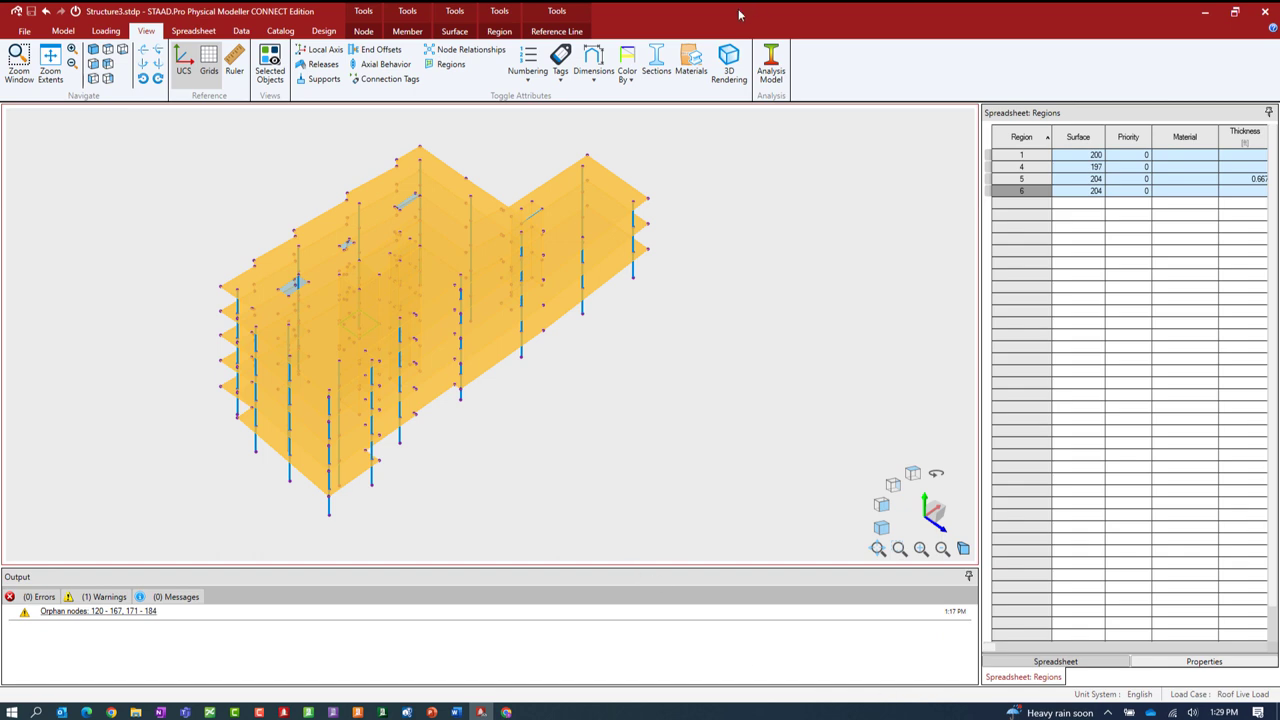
pyautogui.click(178, 32)
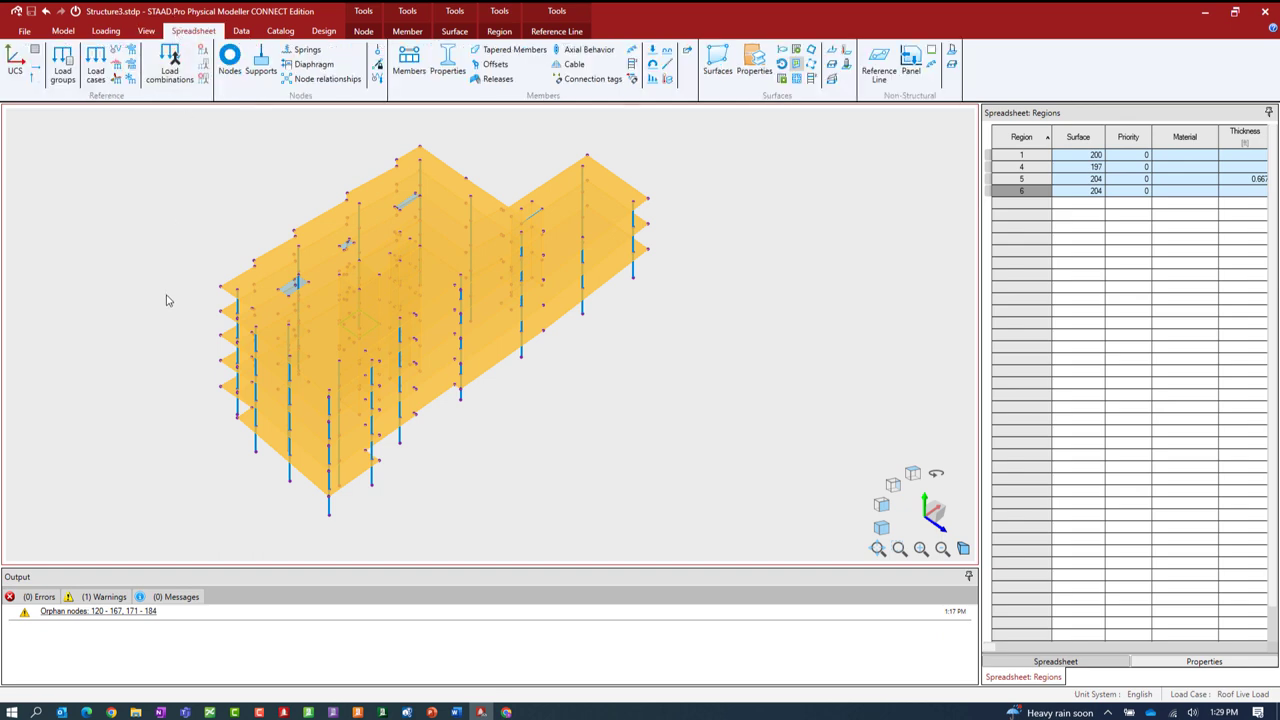
pyautogui.click(720, 68)
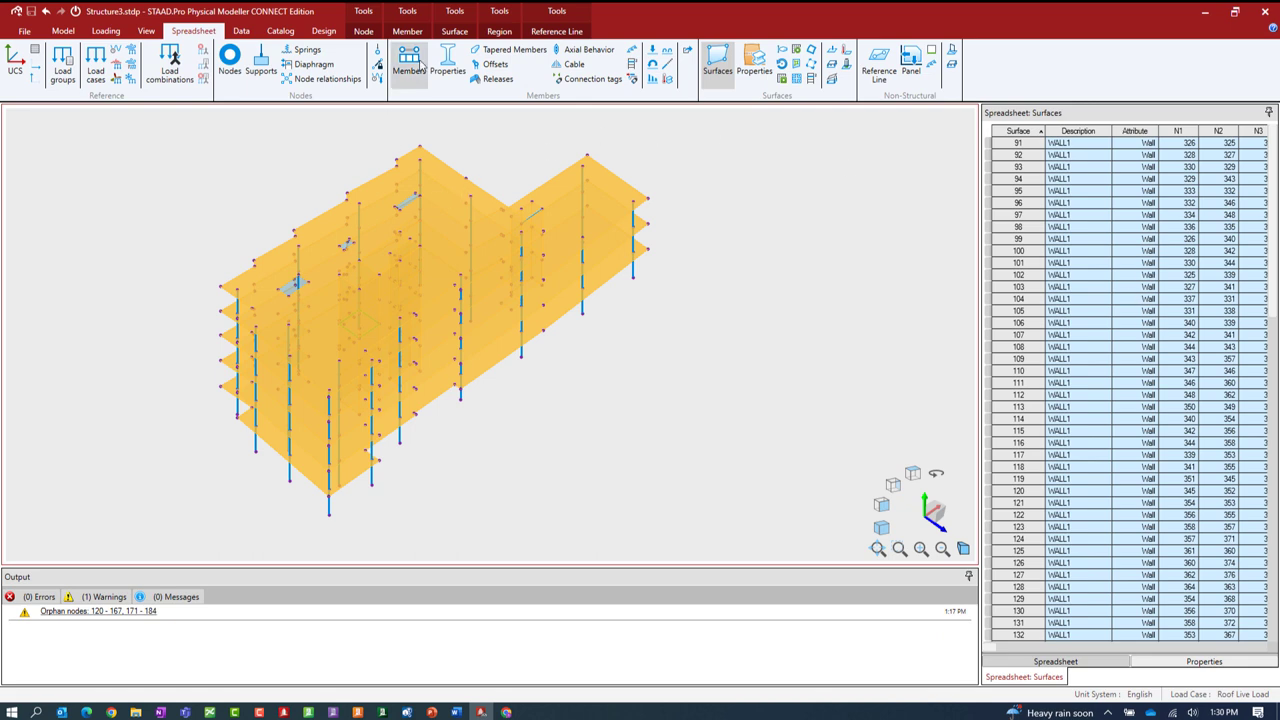
pyautogui.click(454, 31)
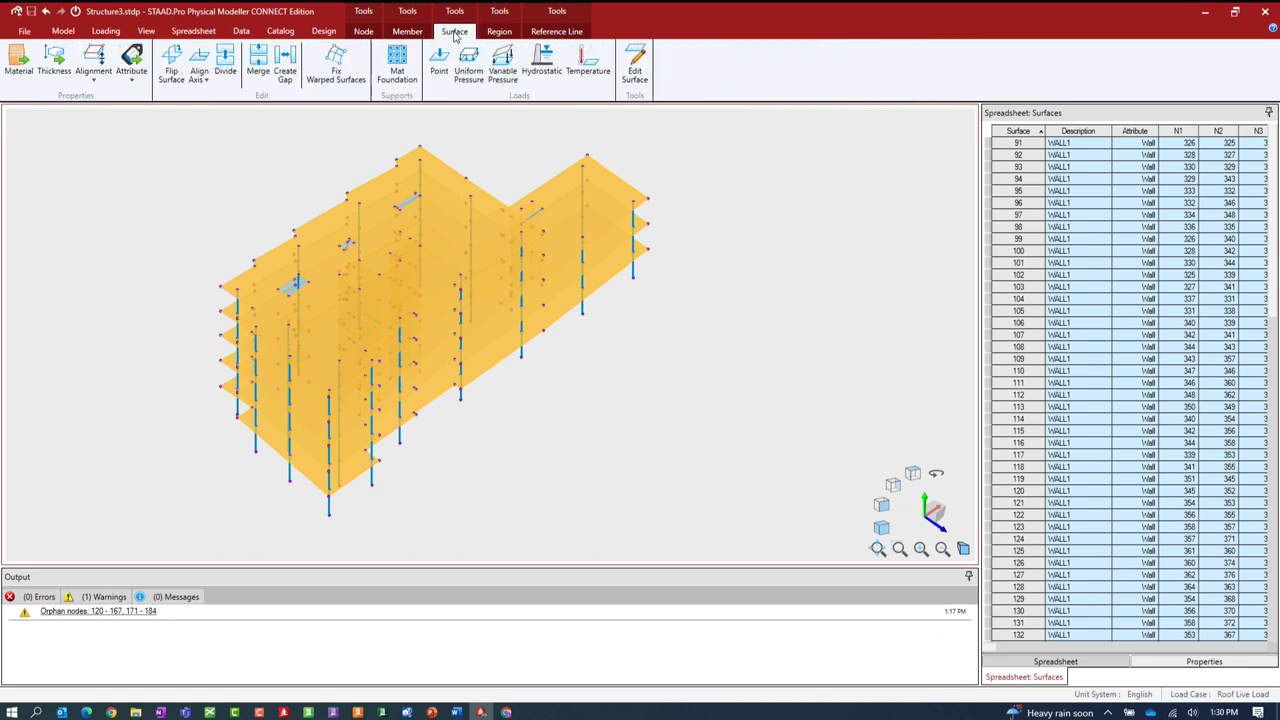
pyautogui.click(136, 88)
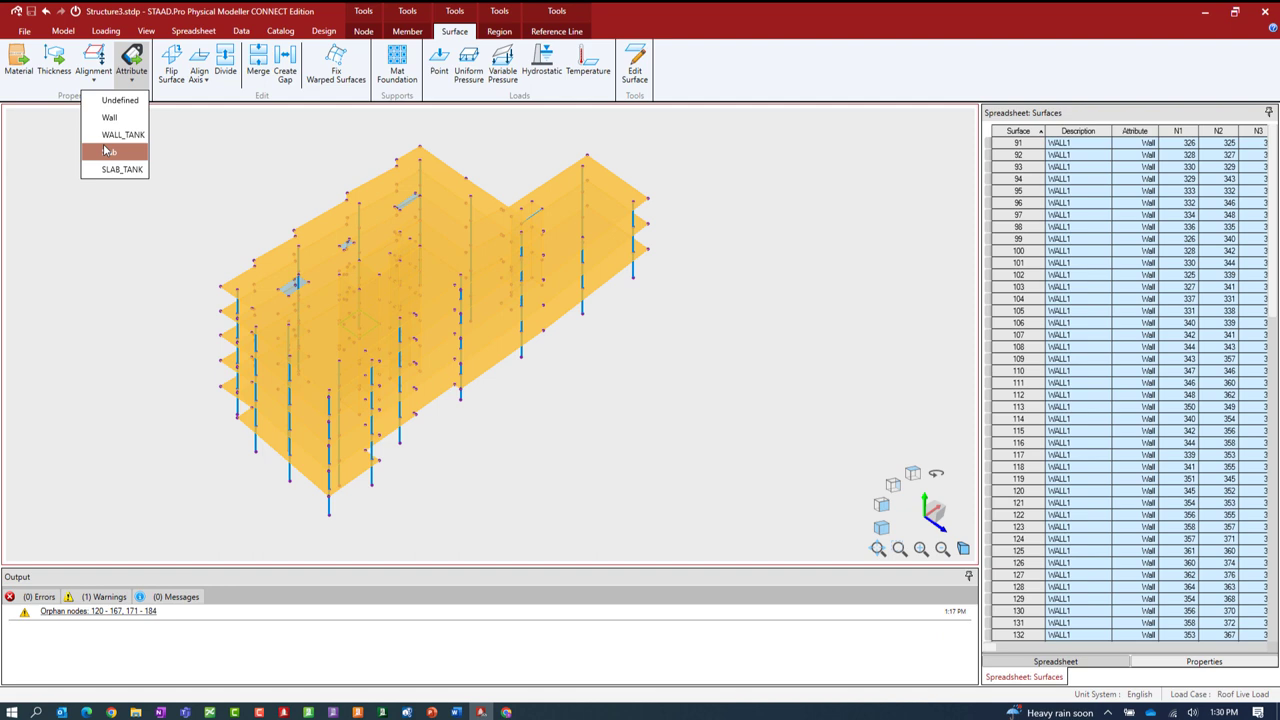
# Examine the attributes assigned to the walls and slabs throughout the Surfaces spreadsheet
pyautogui.click(1271, 234)
pyautogui.moveTo(1271, 234); pyautogui.dragTo(1249, 455)
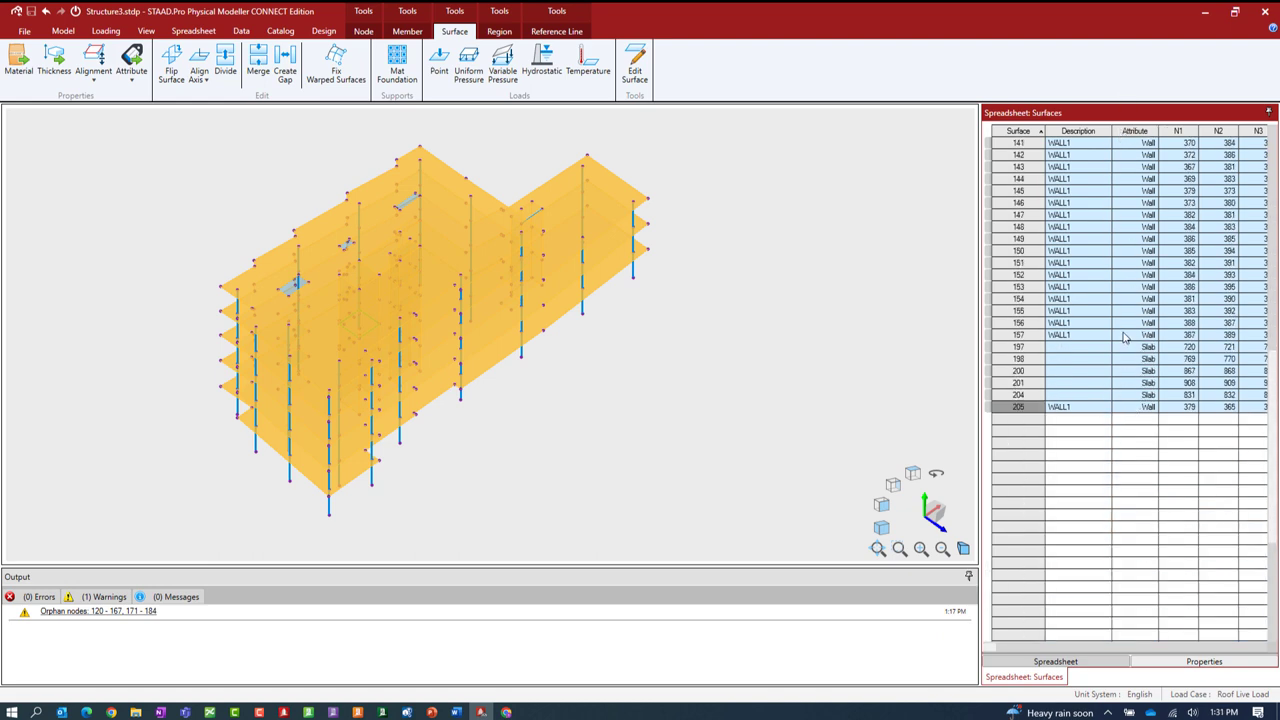
pyautogui.scroll(1, 1275, 338)
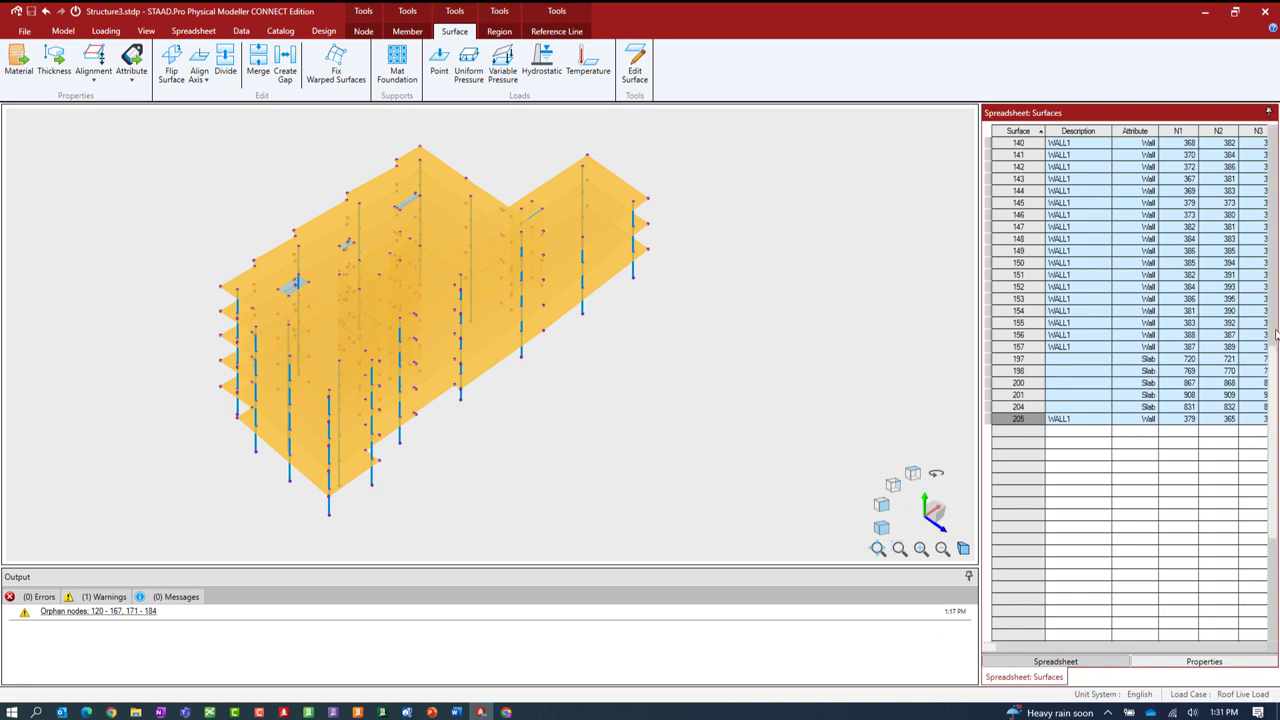
pyautogui.scroll(15, 1275, 338)
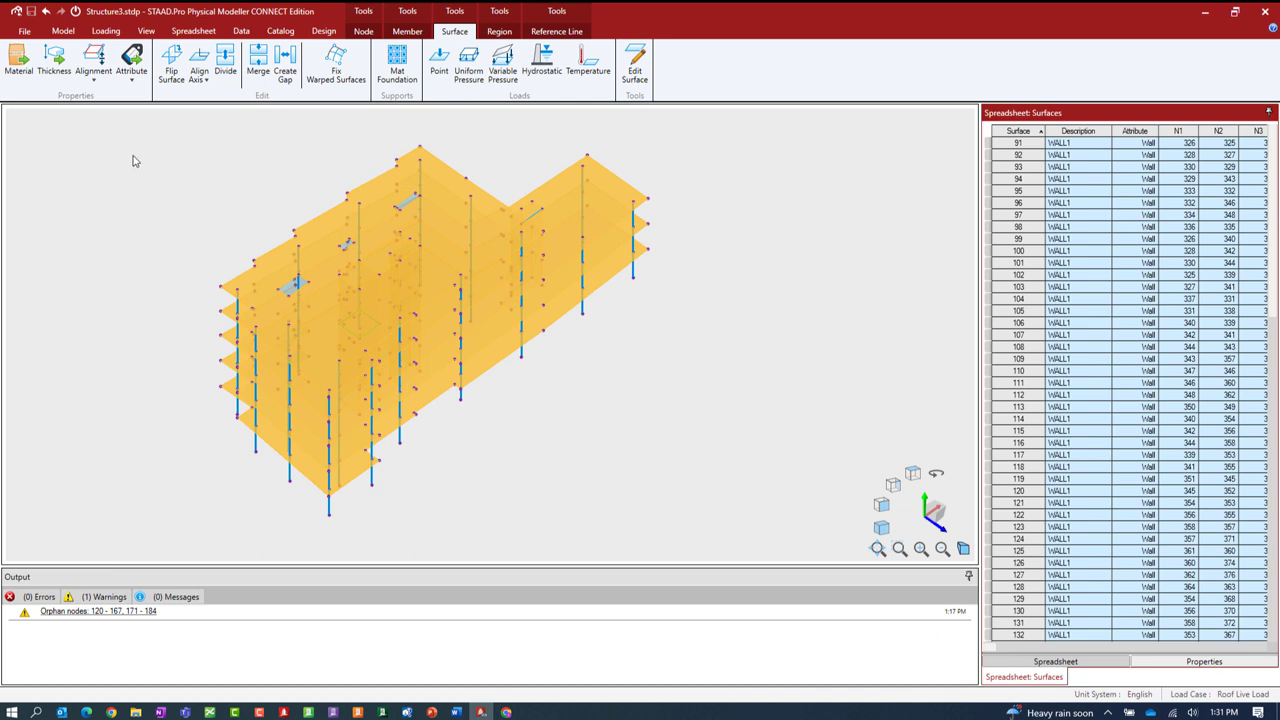
# Check the columns' and beams' attributes in the Members spreadsheet, inspect the member attribute options, and clear the selection
pyautogui.click(199, 36)
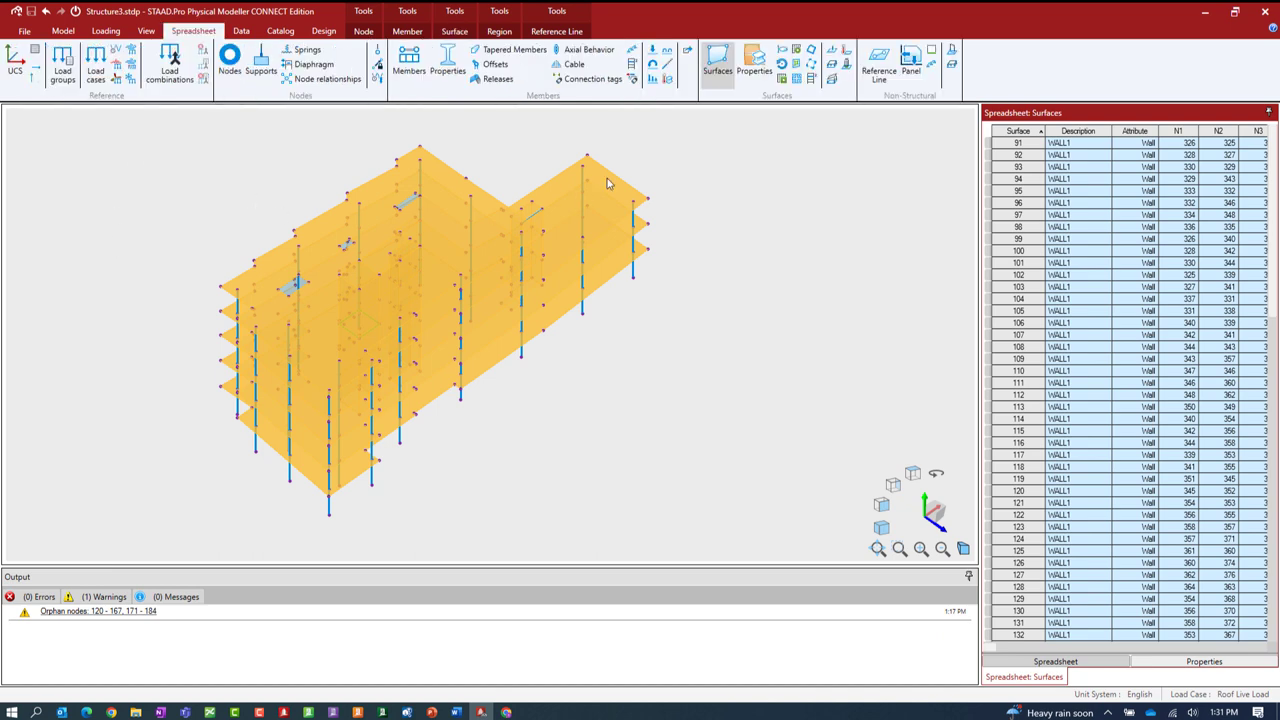
pyautogui.click(447, 72)
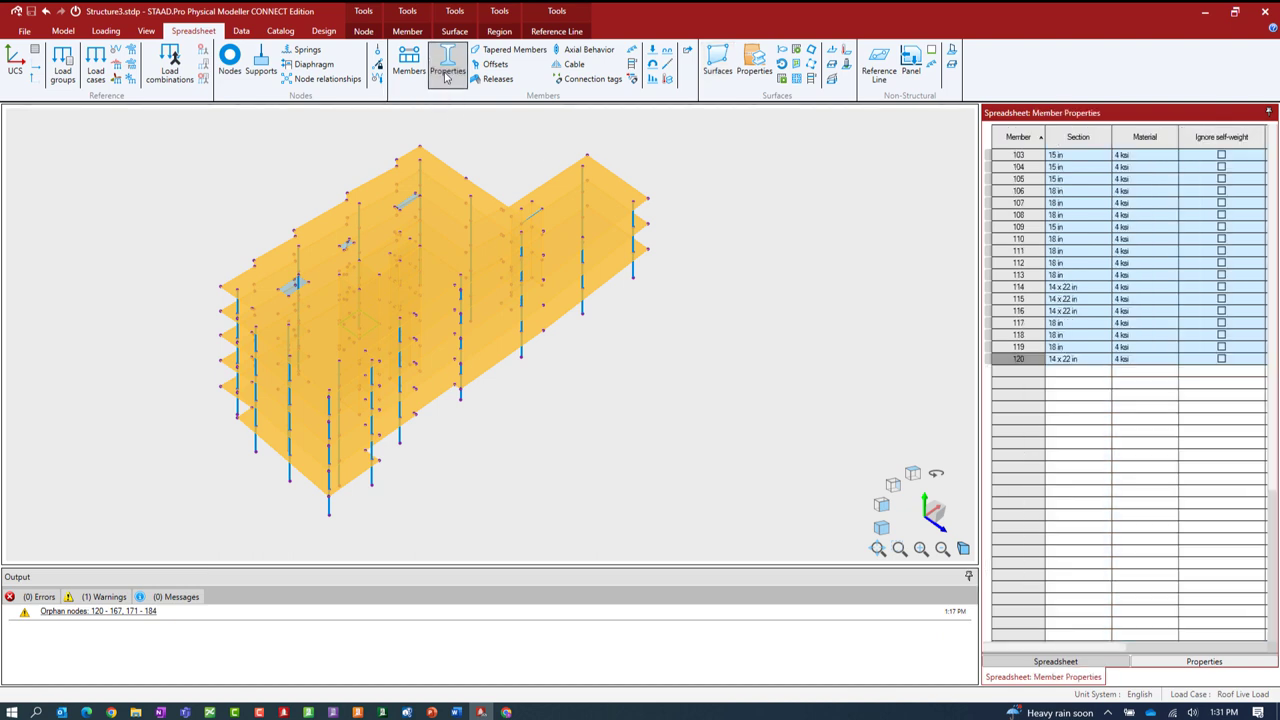
pyautogui.click(418, 78)
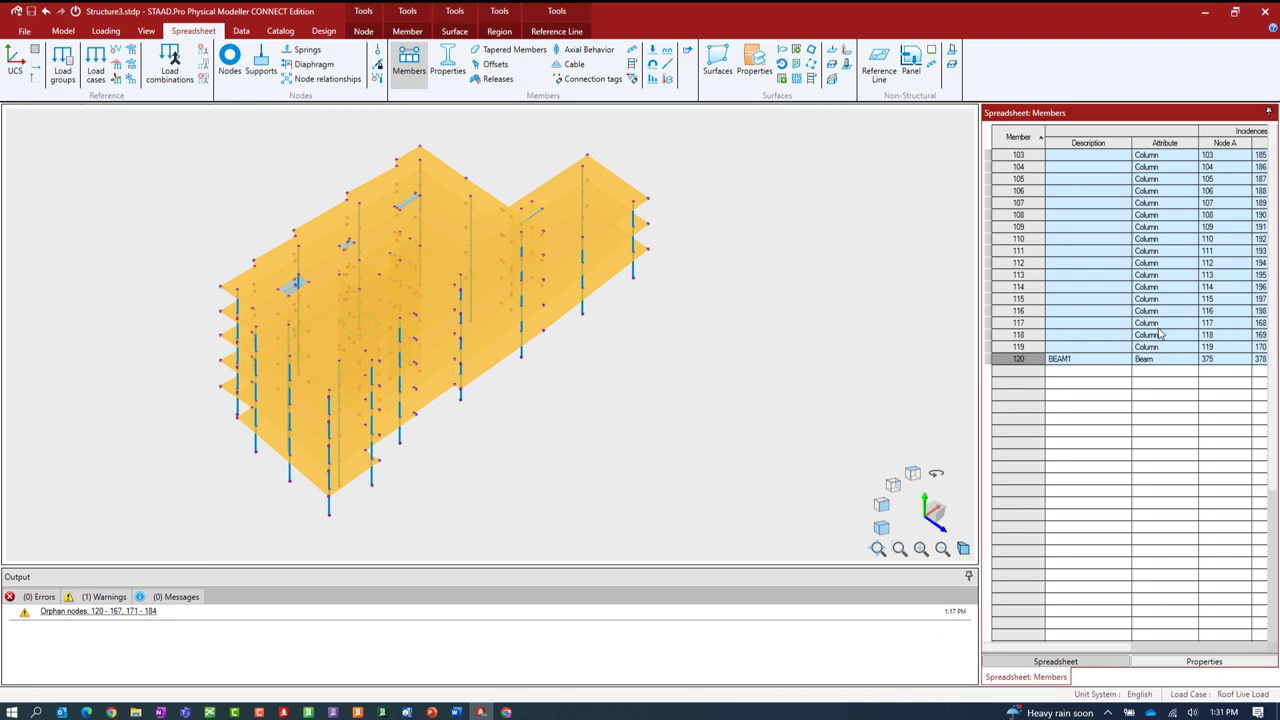
pyautogui.click(408, 33)
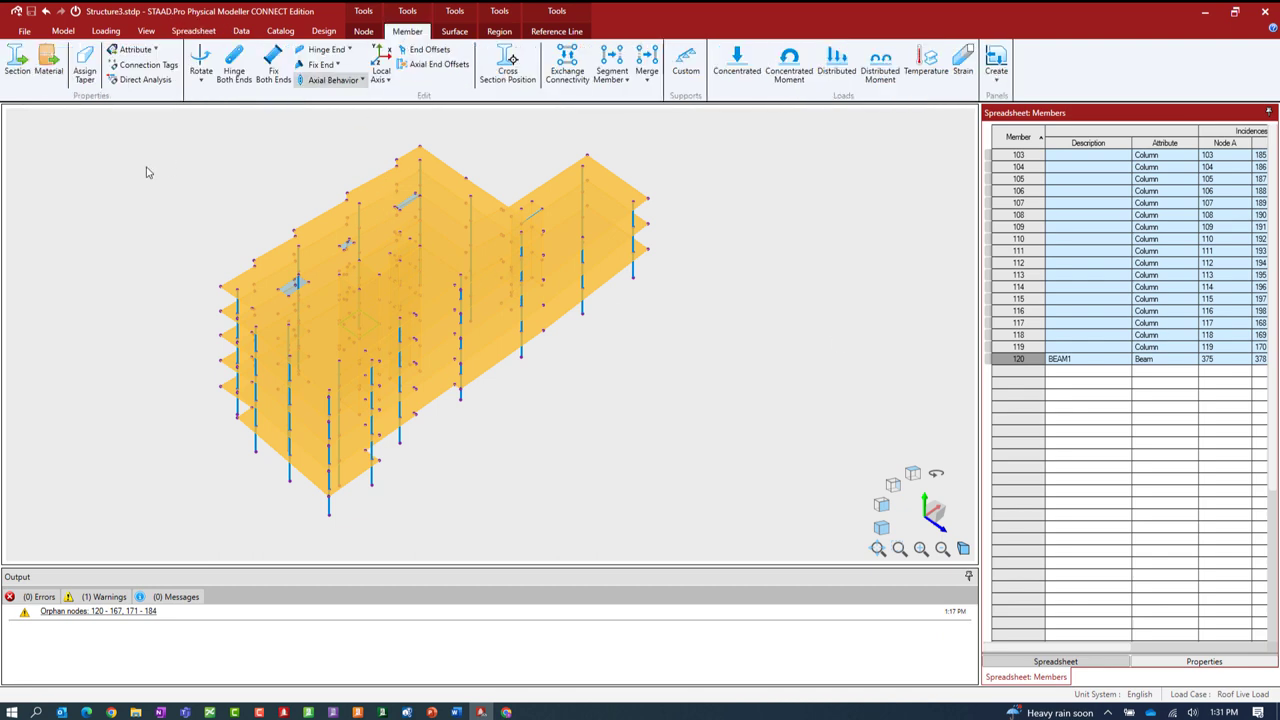
pyautogui.click(121, 50)
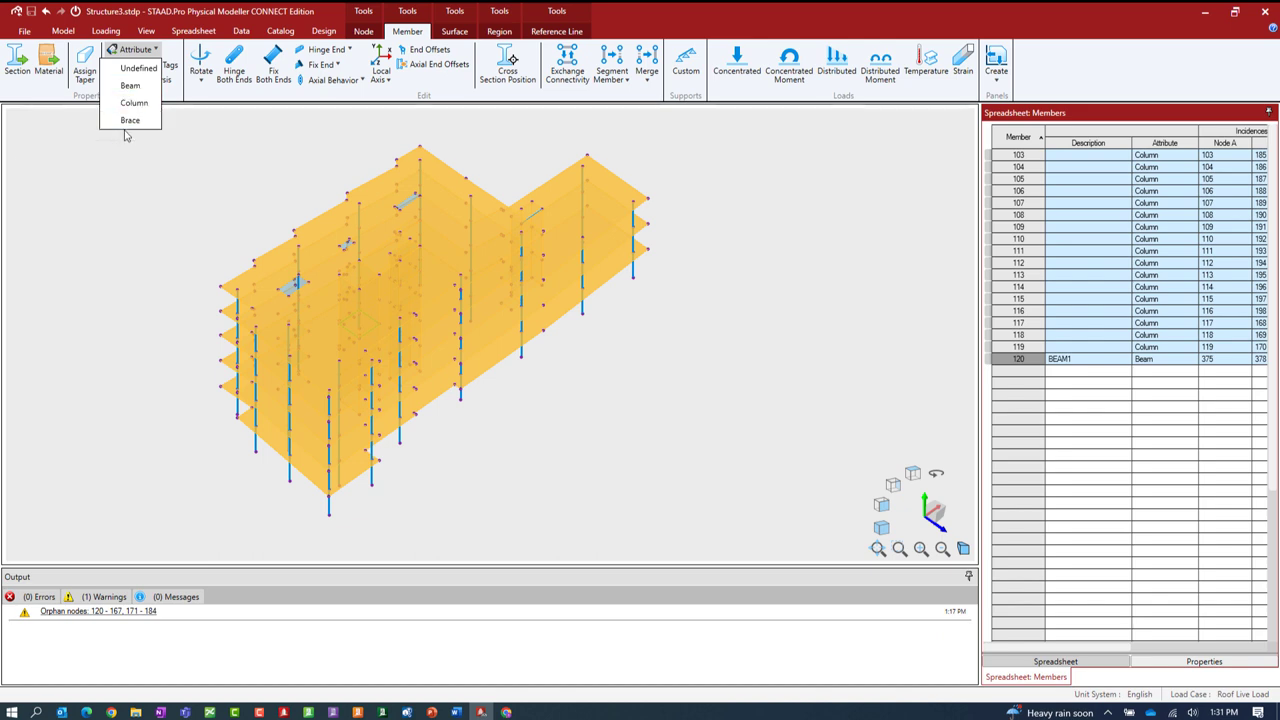
pyautogui.click(145, 235)
pyautogui.click(86, 287)
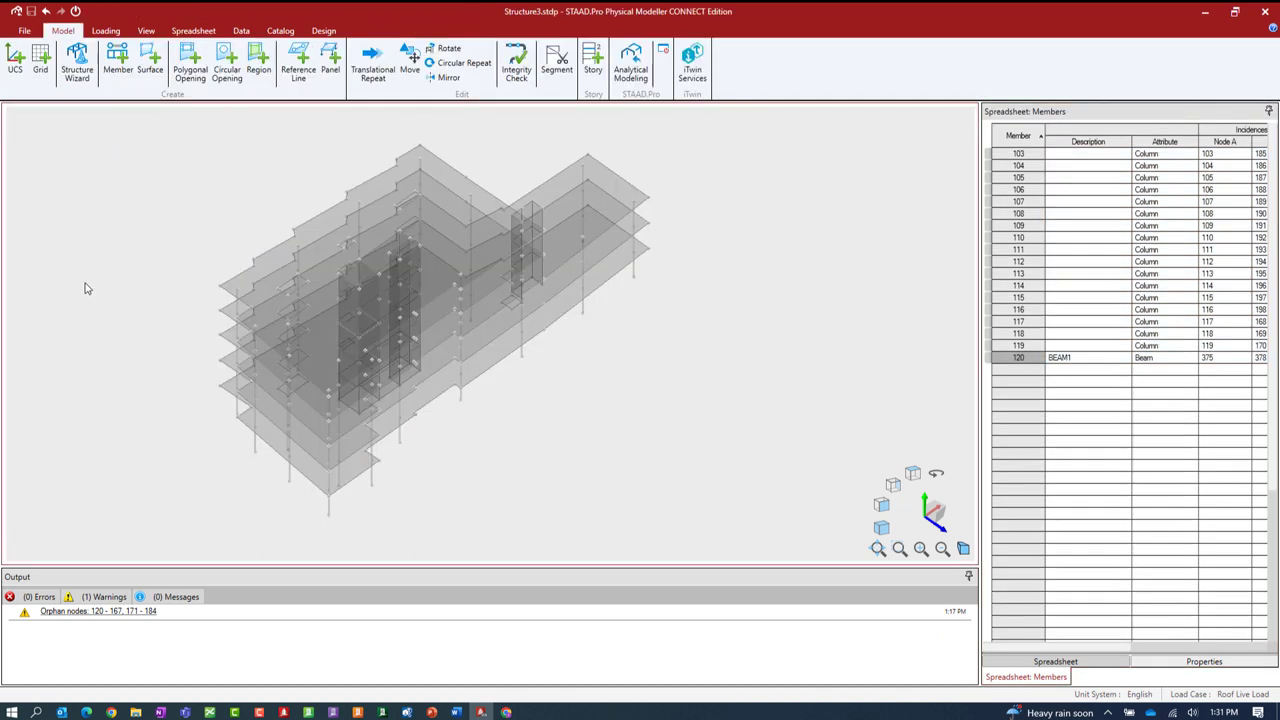
pyautogui.moveTo(172, 113)
pyautogui.mouseDown()
pyautogui.moveTo(497, 278)
pyautogui.moveTo(707, 477)
pyautogui.moveTo(712, 552)
pyautogui.mouseUp()
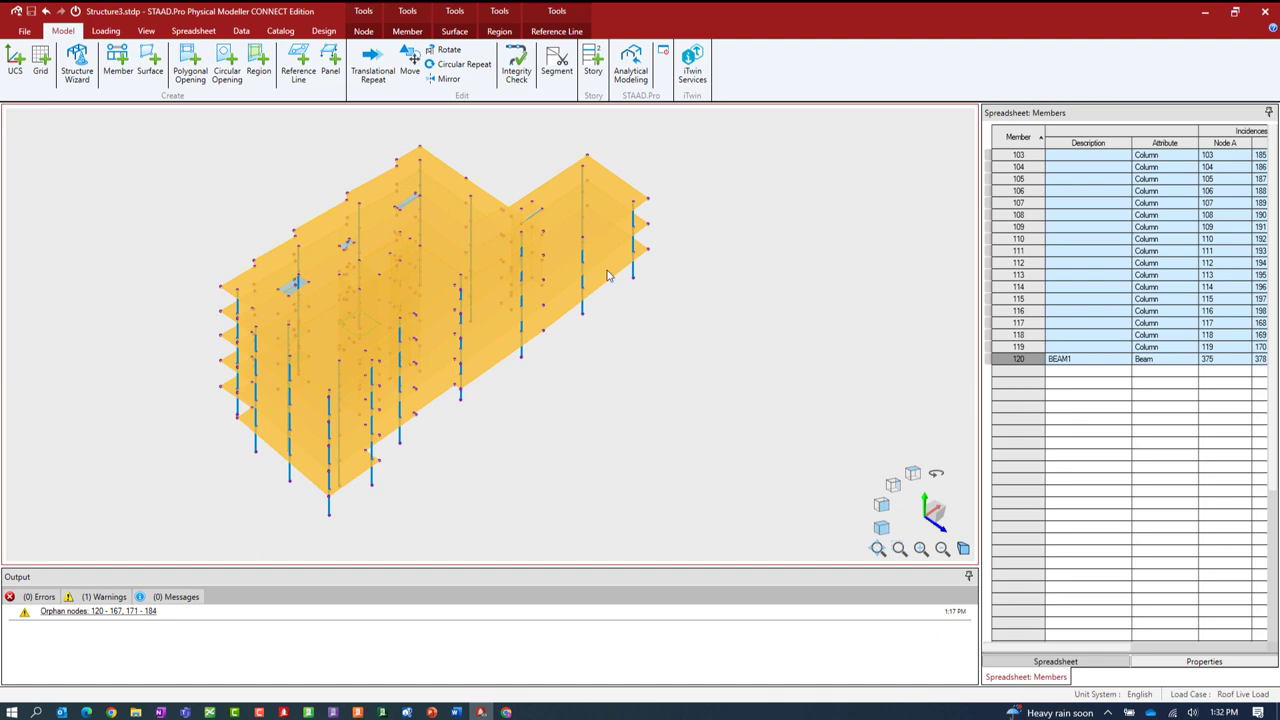
pyautogui.click(597, 176)
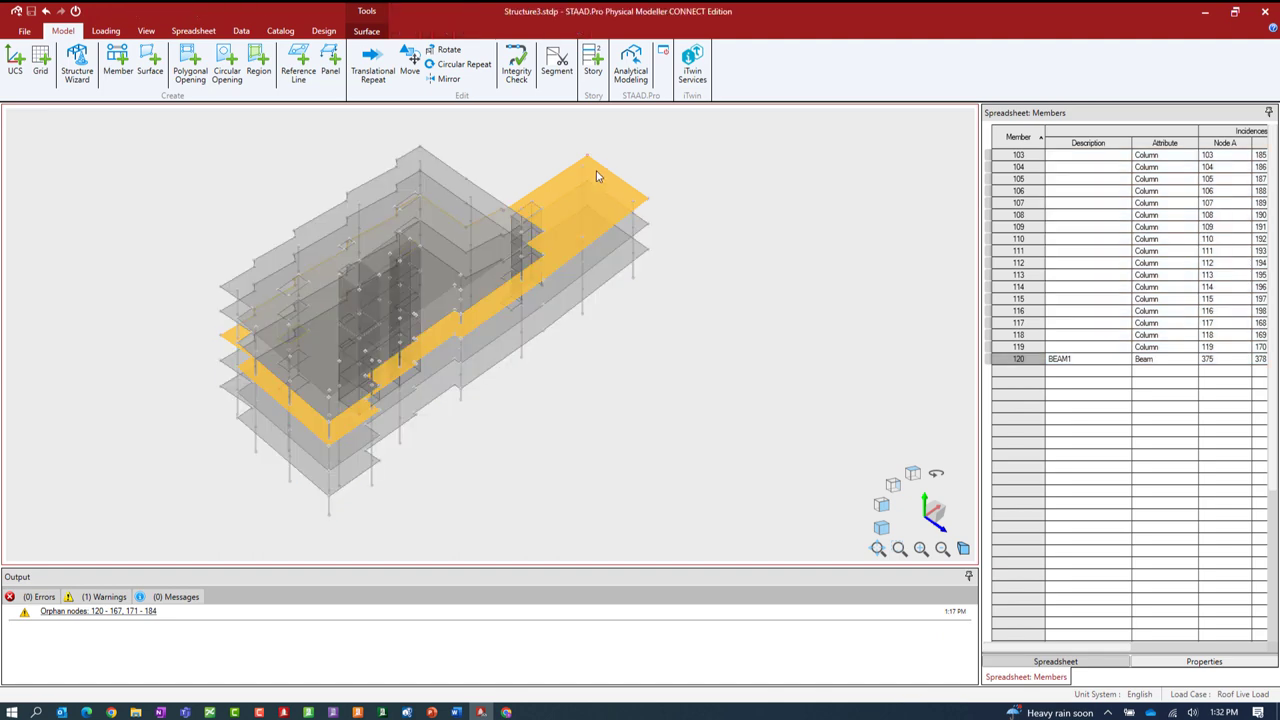
pyautogui.click(772, 246)
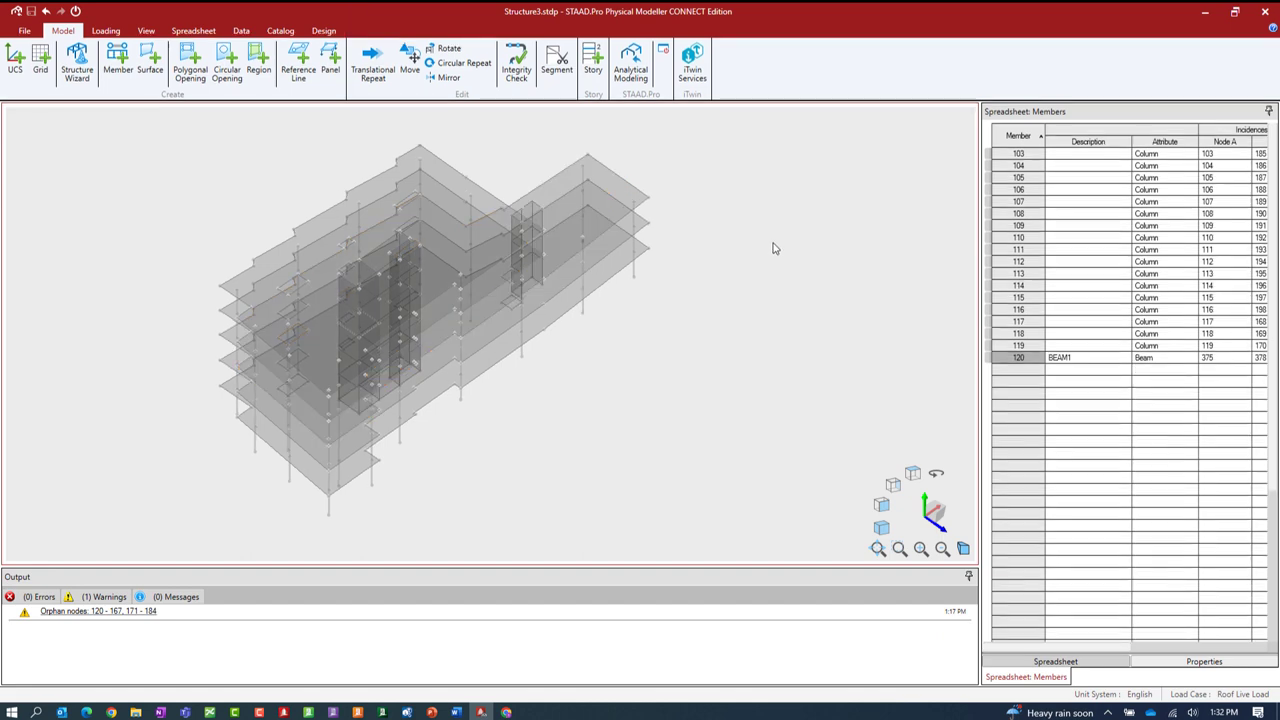
pyautogui.click(627, 188)
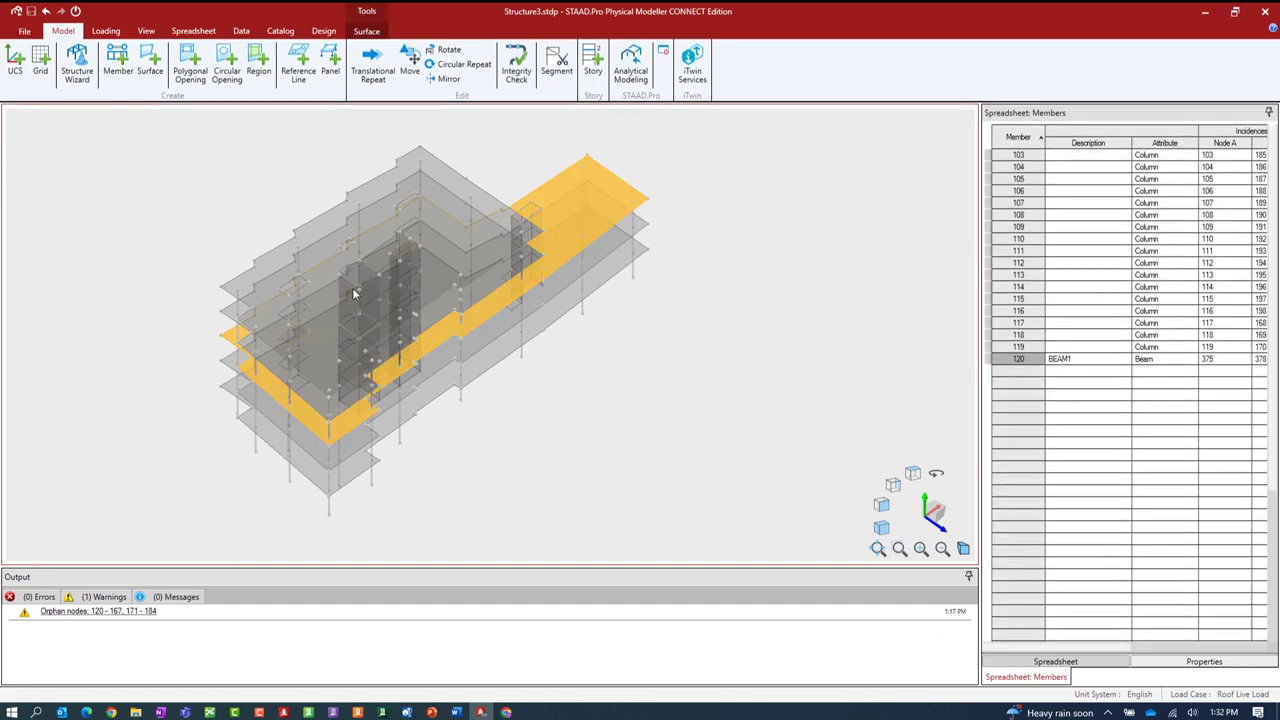
pyautogui.click(129, 220)
pyautogui.moveTo(185, 117); pyautogui.dragTo(736, 550)
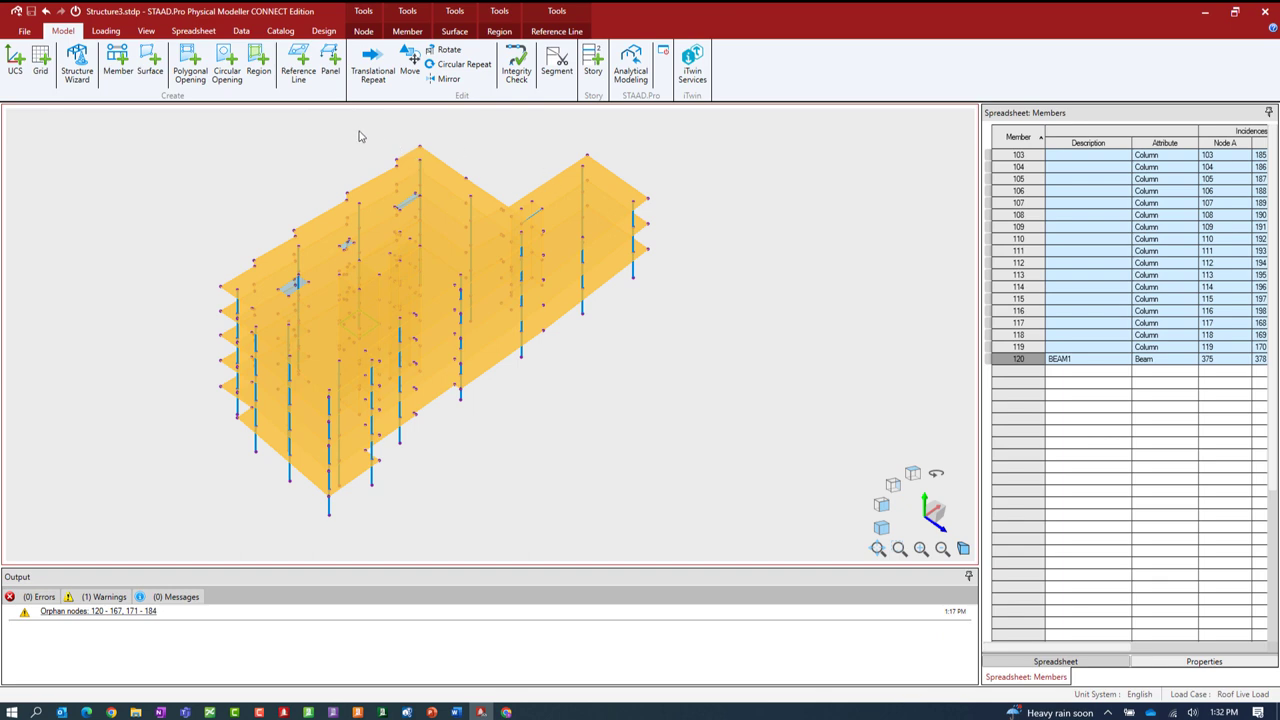
pyautogui.click(638, 352)
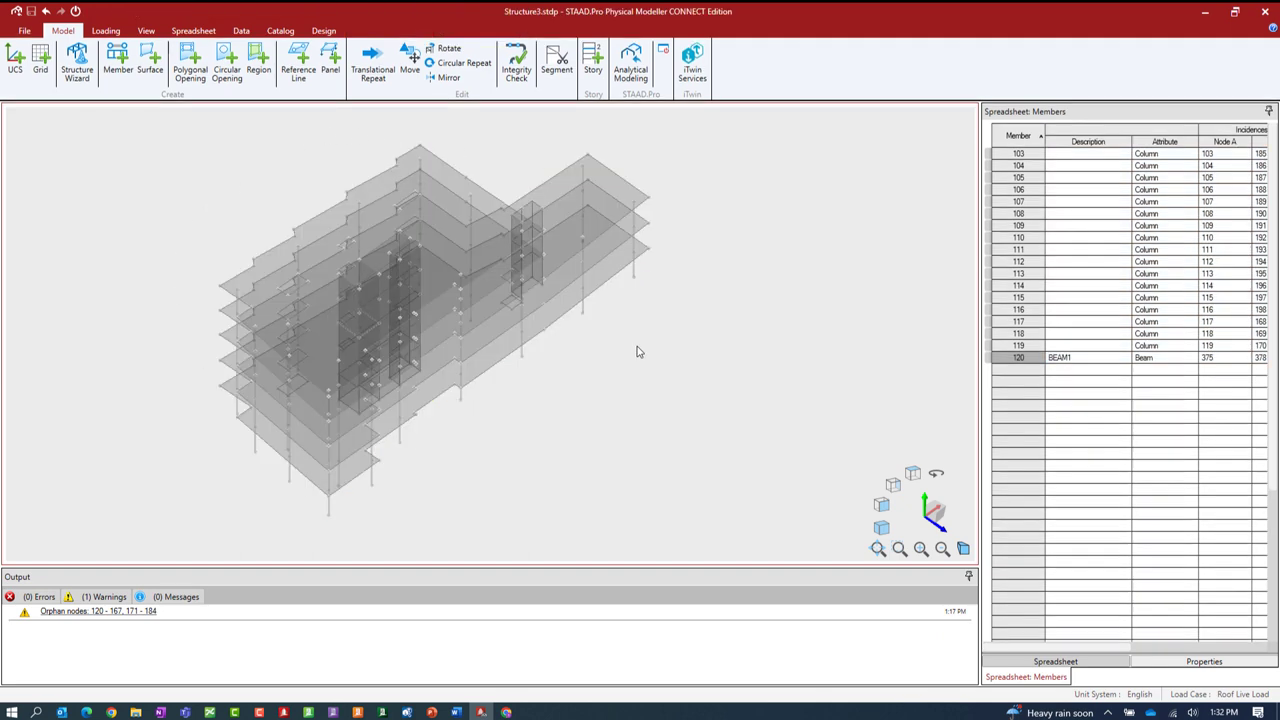
# Select all surfaces parallel to the XZ plane, examine their numbers in the Surface Story spreadsheet, and clear the selection
pyautogui.rightClick(638, 352)
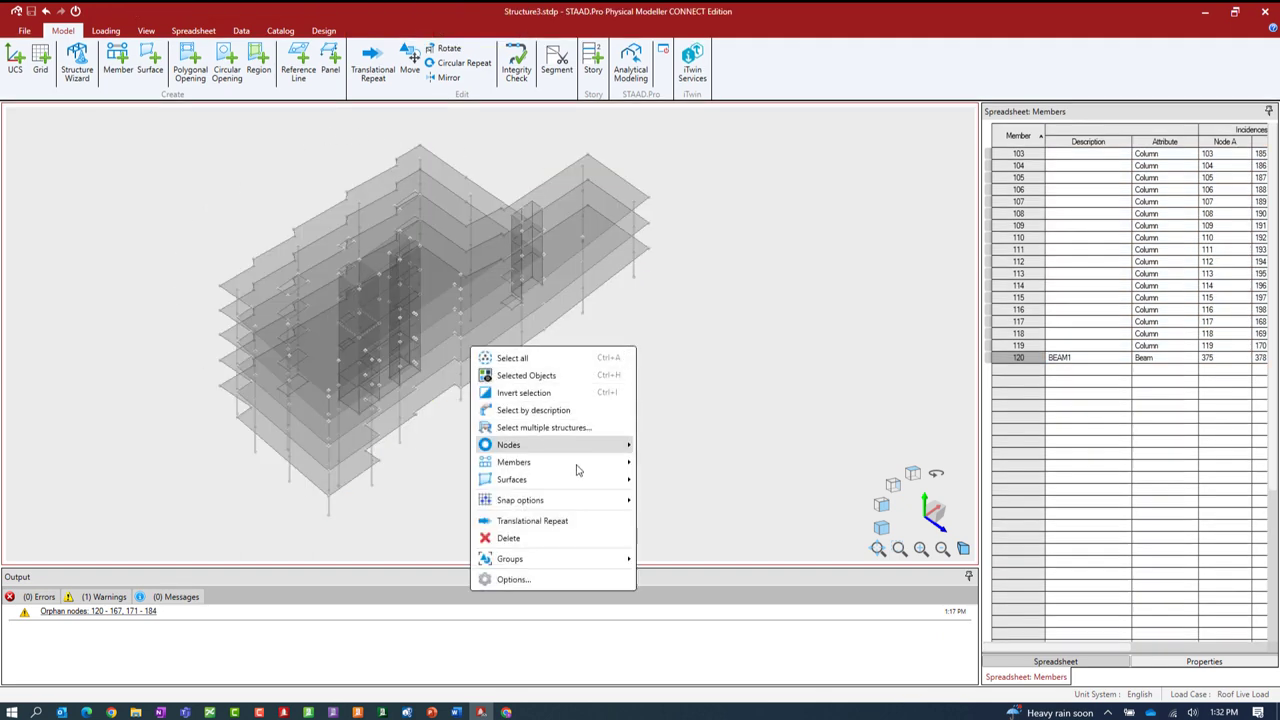
pyautogui.moveTo(567, 486)
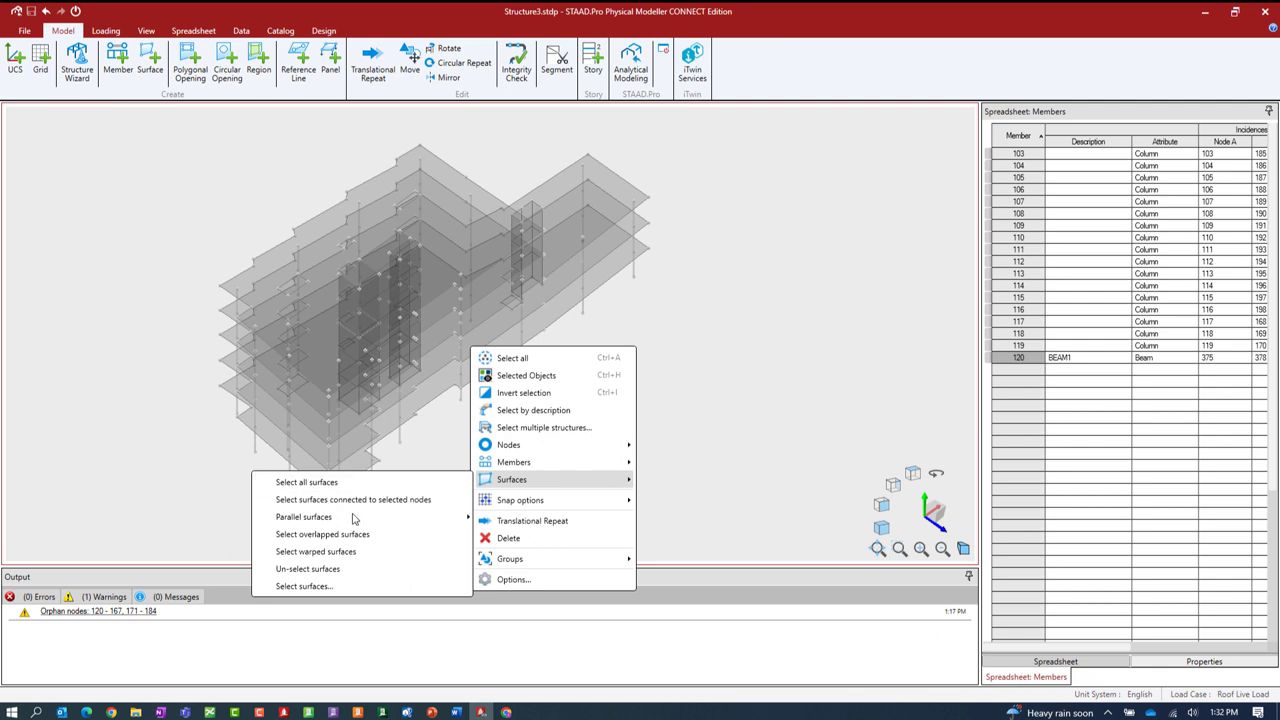
pyautogui.moveTo(352, 520)
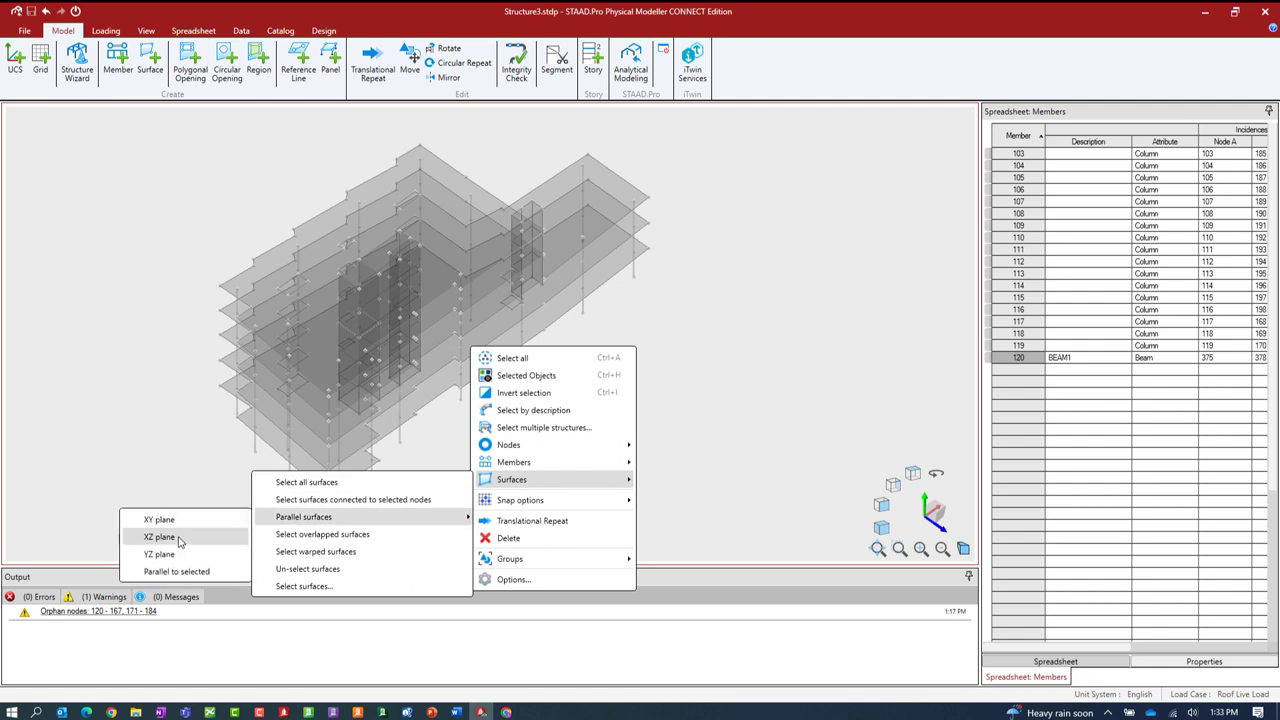
pyautogui.click(159, 537)
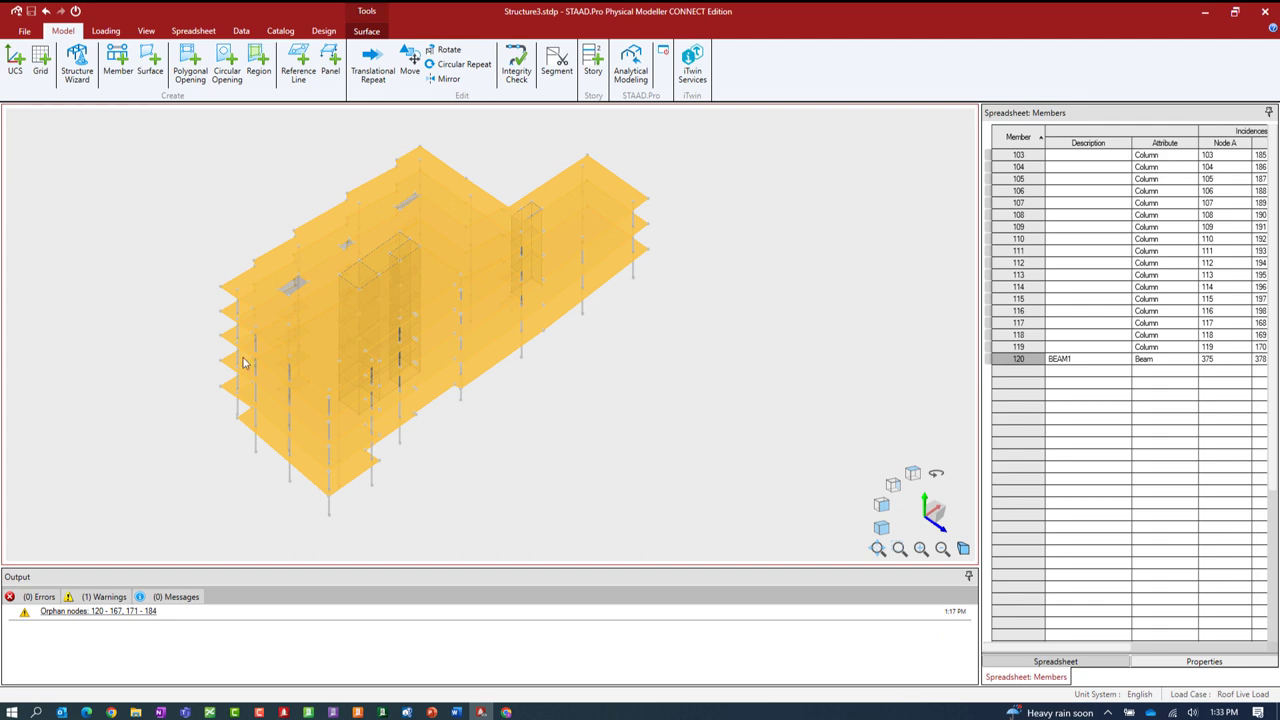
pyautogui.click(194, 31)
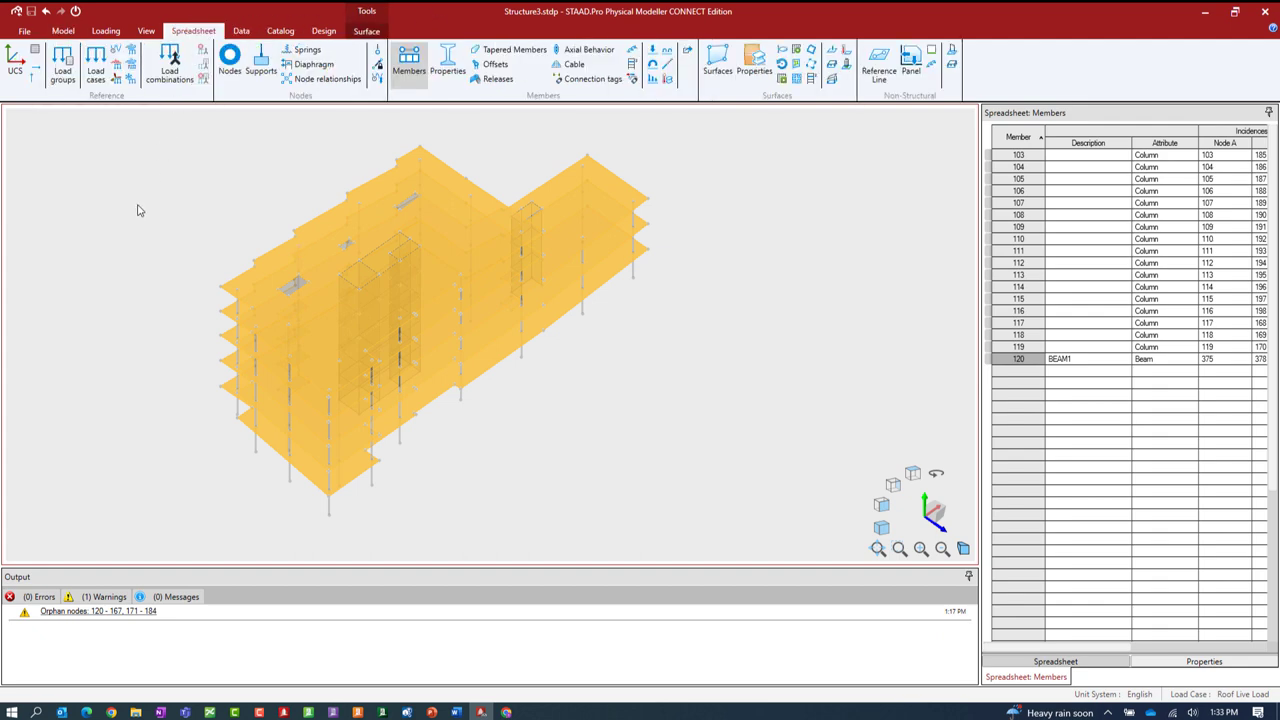
pyautogui.click(810, 82)
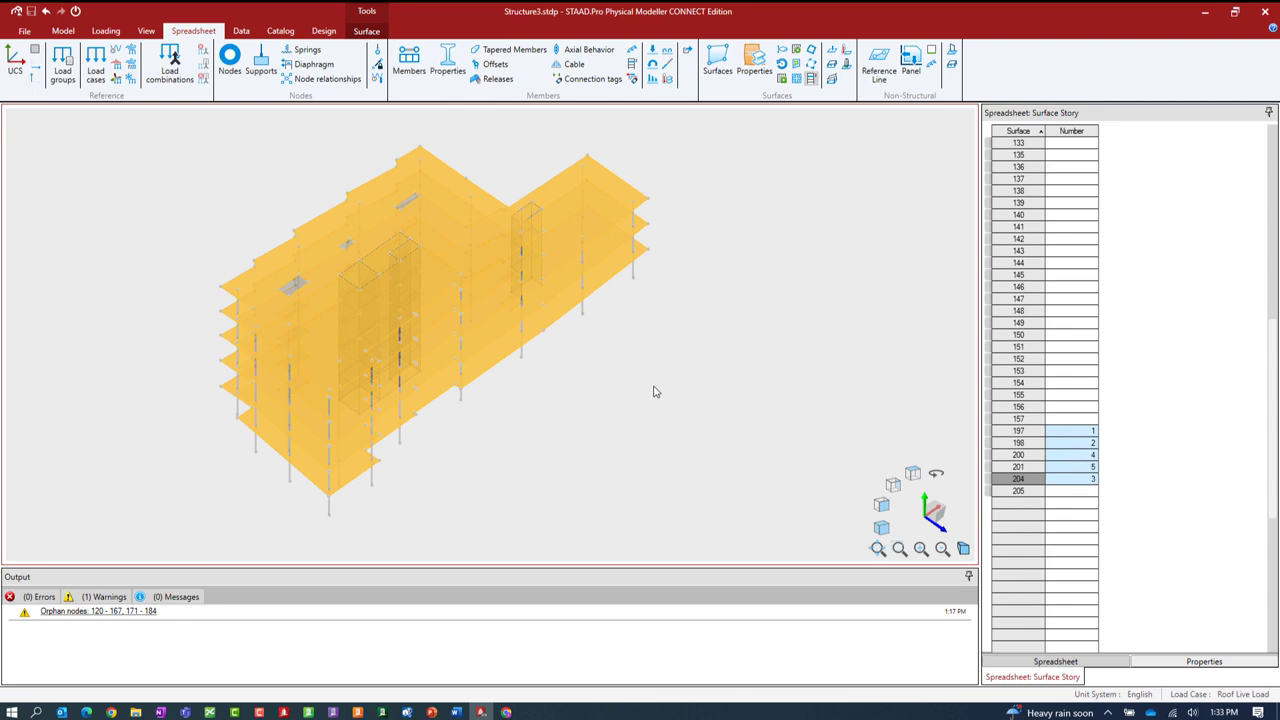
pyautogui.click(63, 31)
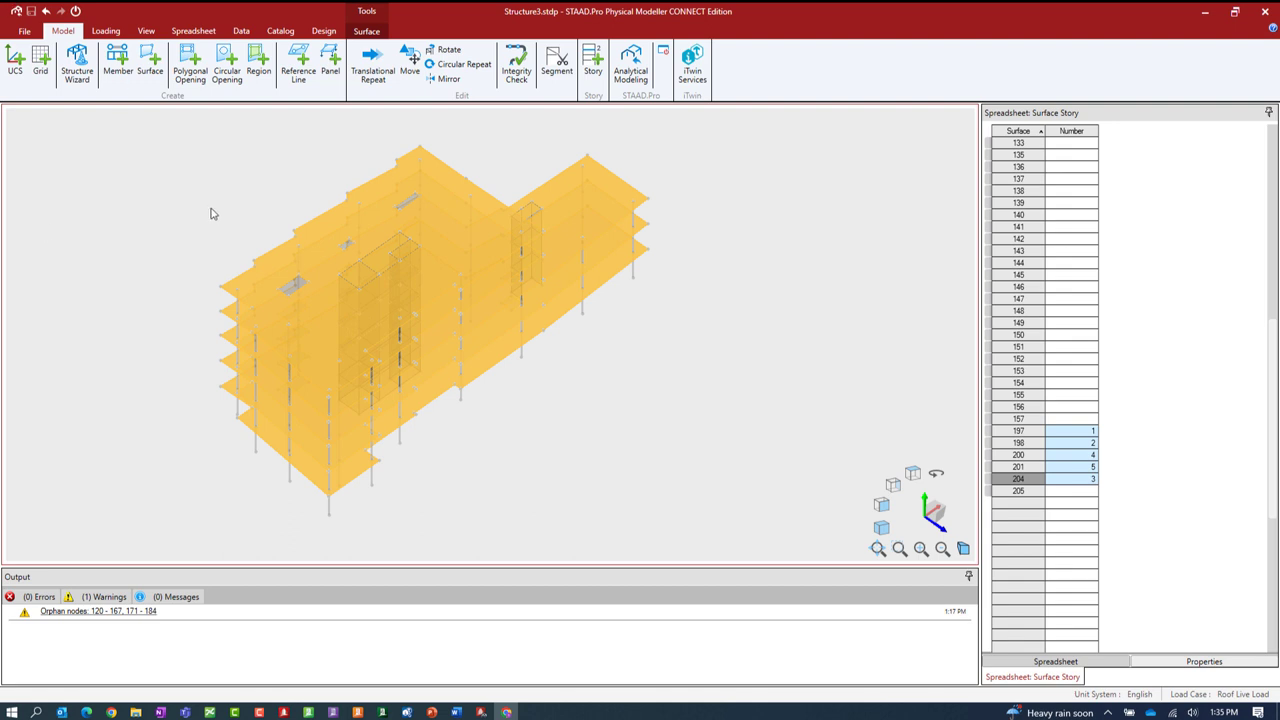
pyautogui.click(128, 145)
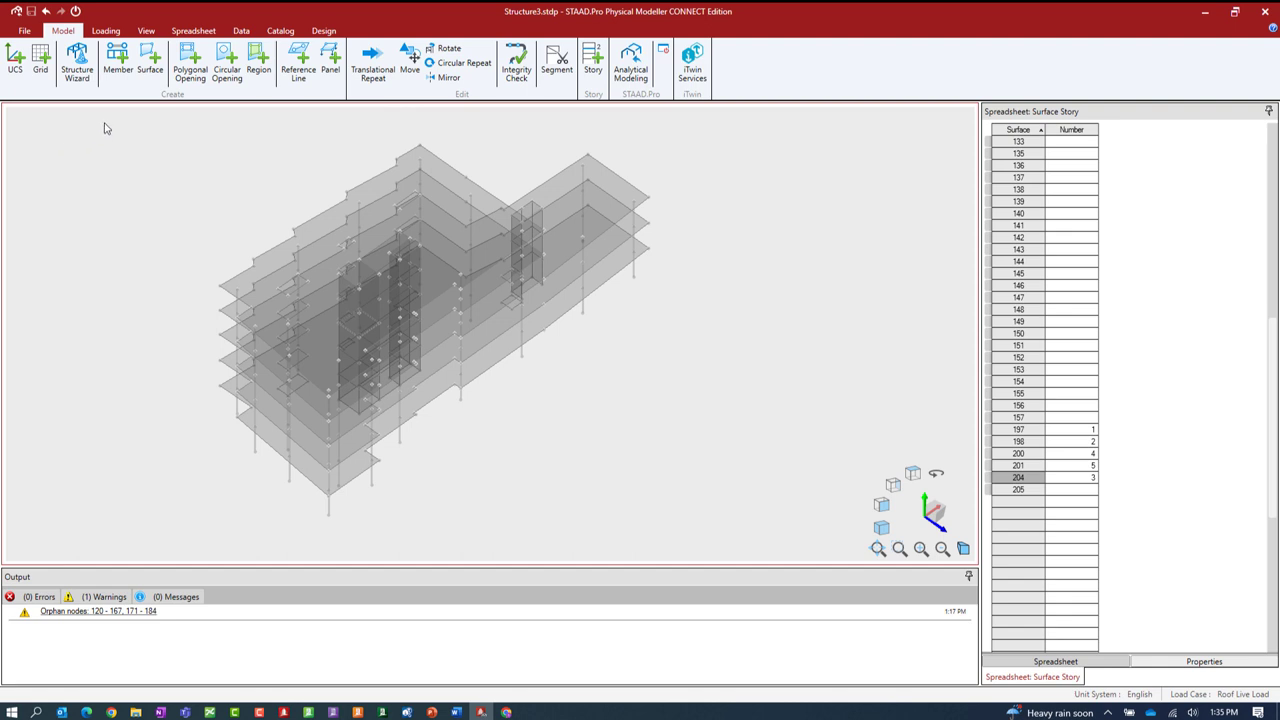
# Select the entire structure and compare the cloud and file synchronization options in iTwin Services
pyautogui.moveTo(106, 122); pyautogui.dragTo(757, 549)
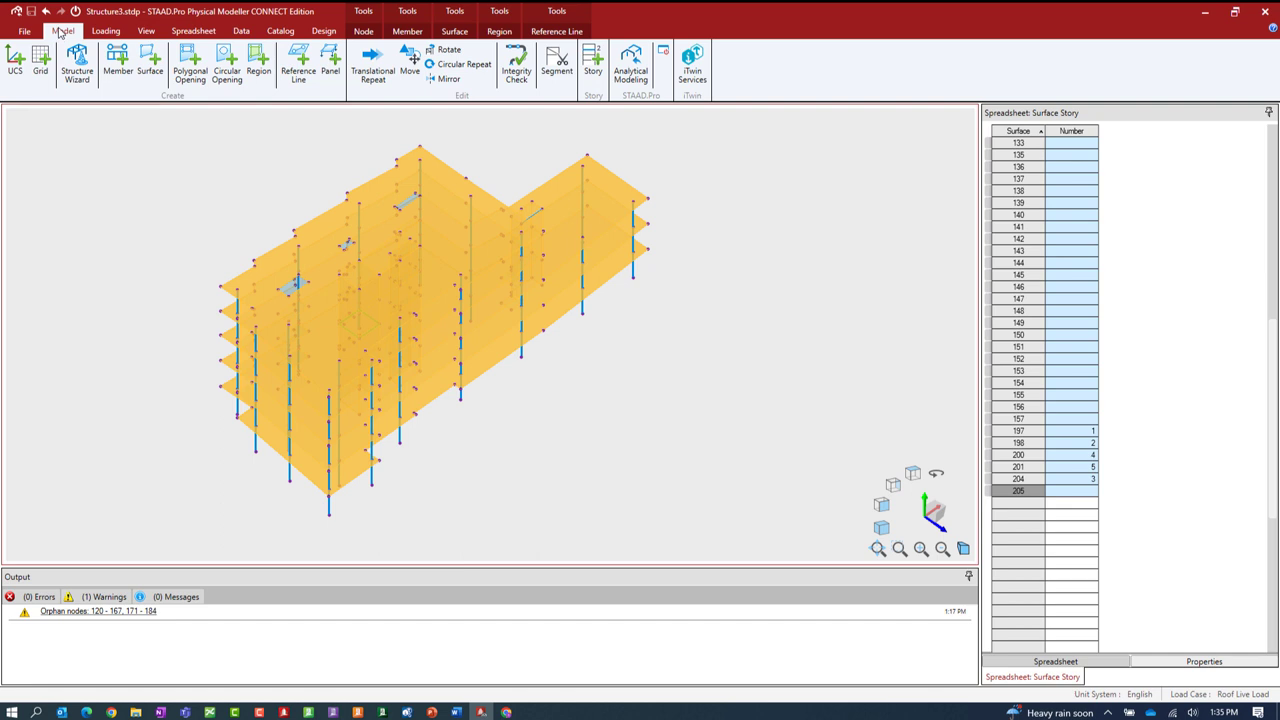
pyautogui.click(697, 80)
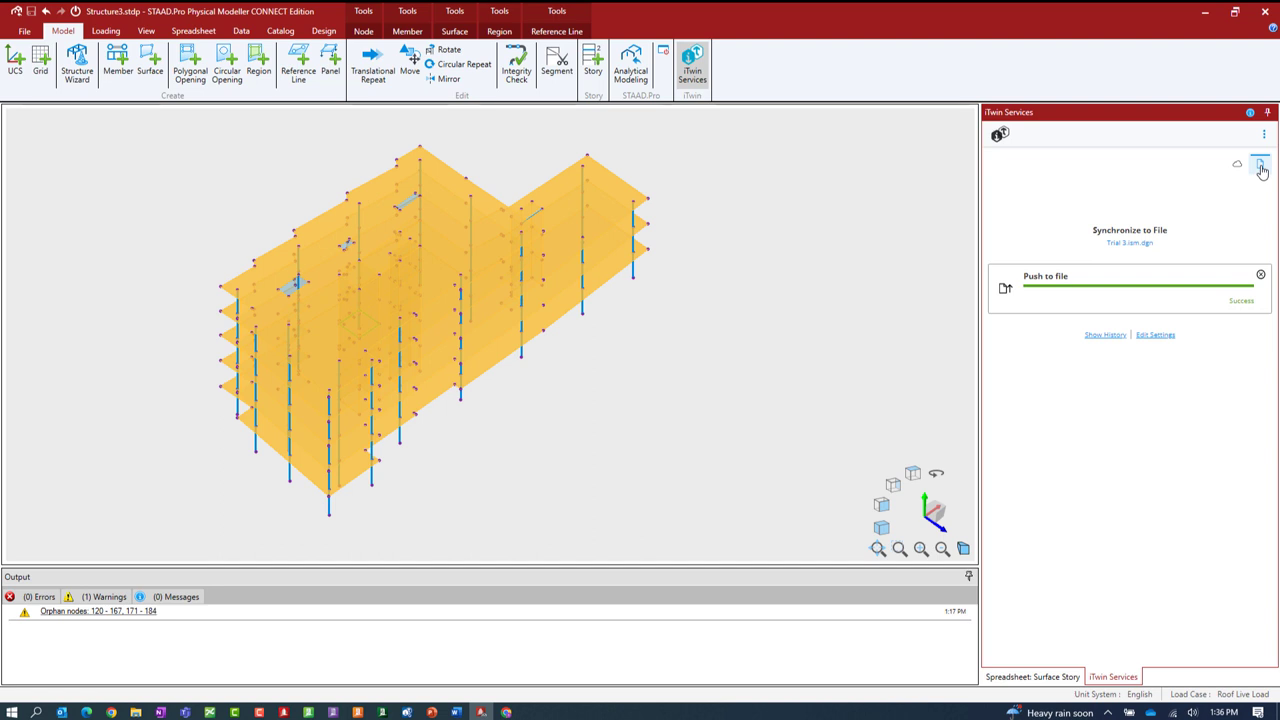
pyautogui.click(1236, 167)
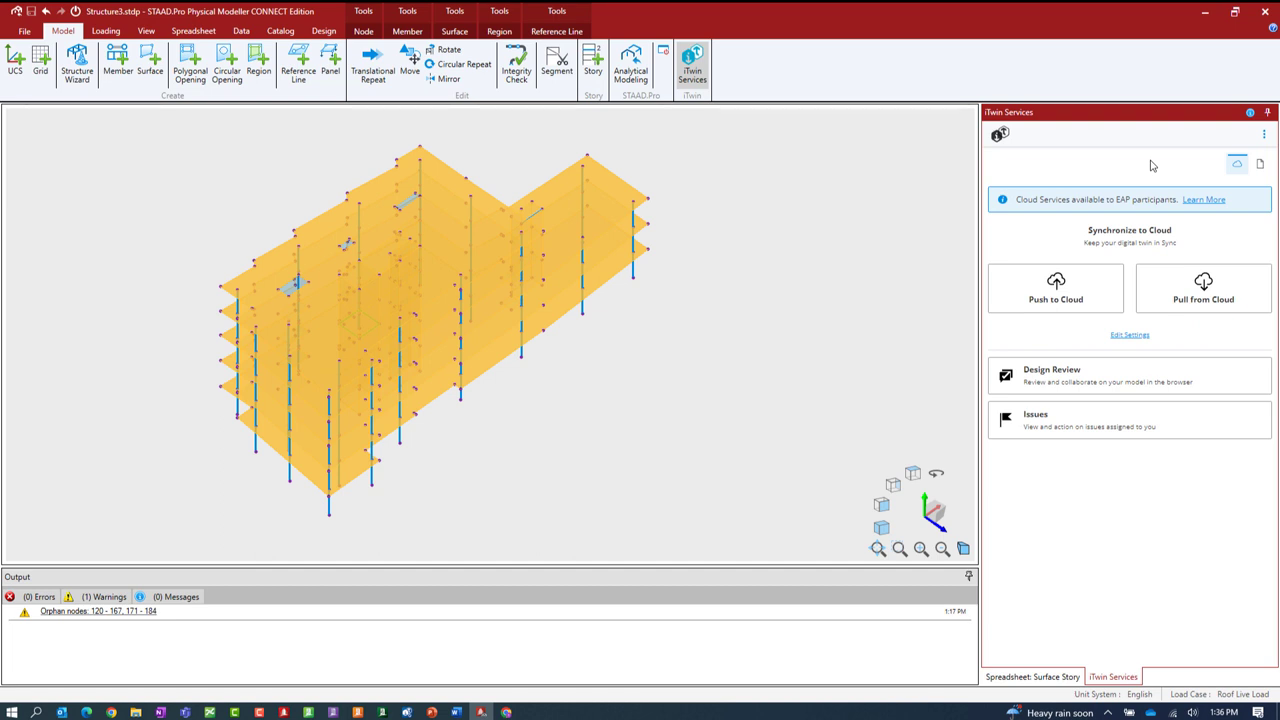
pyautogui.click(1259, 166)
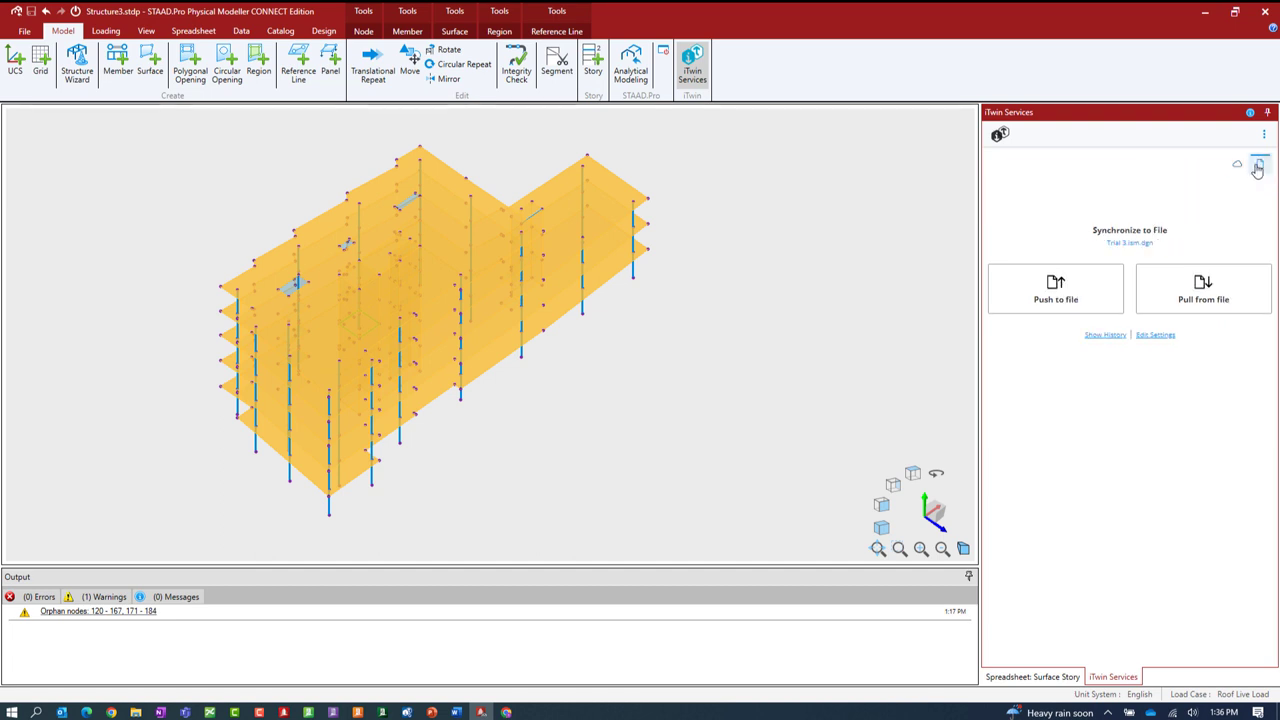
# Set up local synchronization to a new ISM repository file named CC Repository in the CC Dataset folder
pyautogui.click(1130, 245)
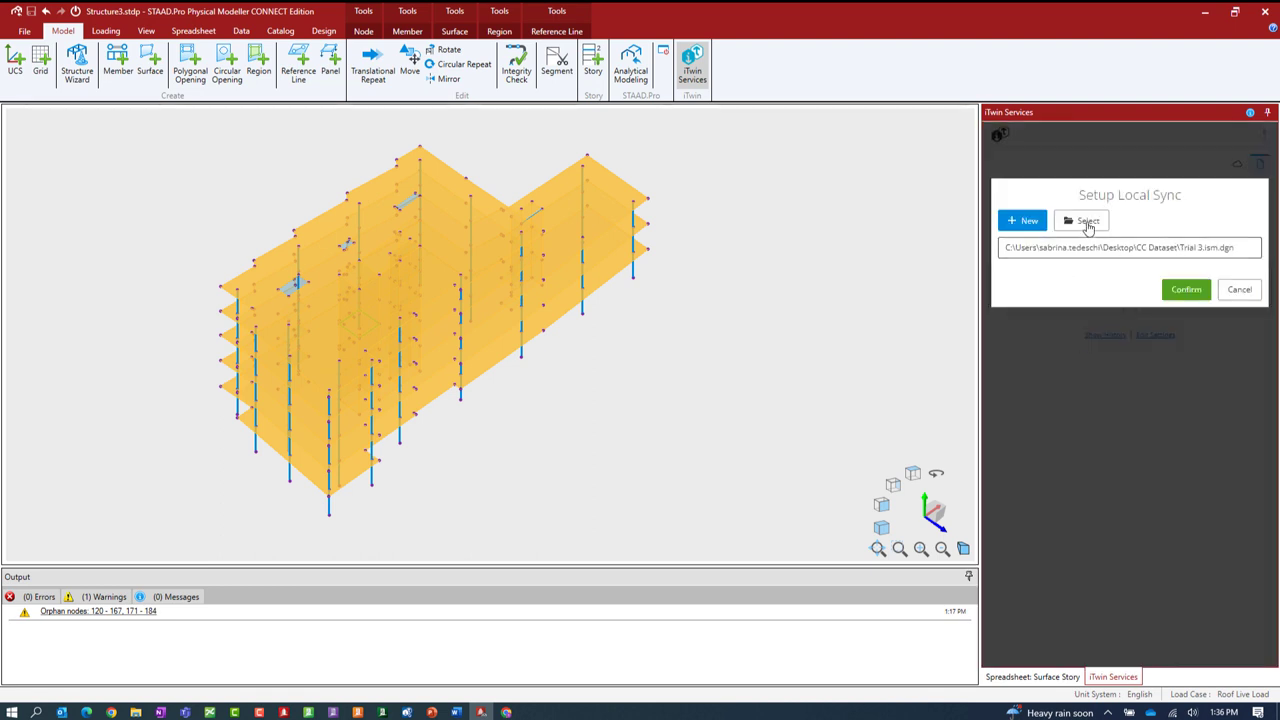
pyautogui.click(1239, 290)
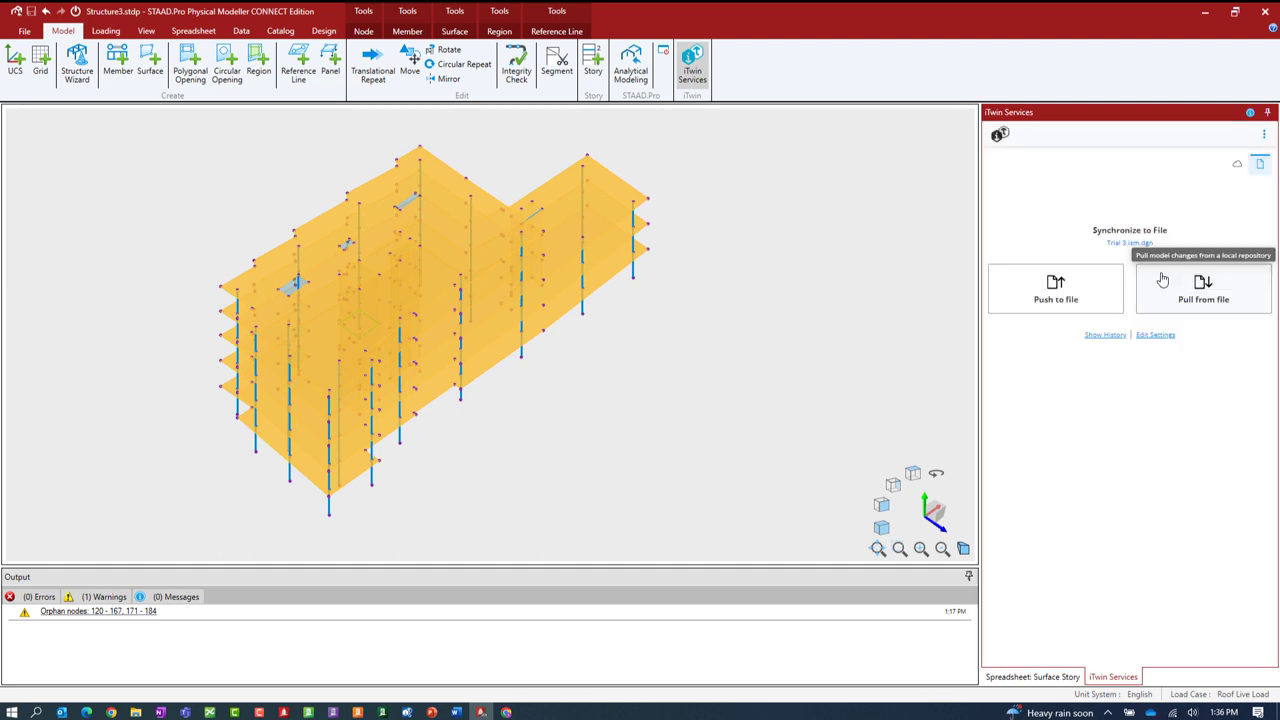
pyautogui.click(1116, 244)
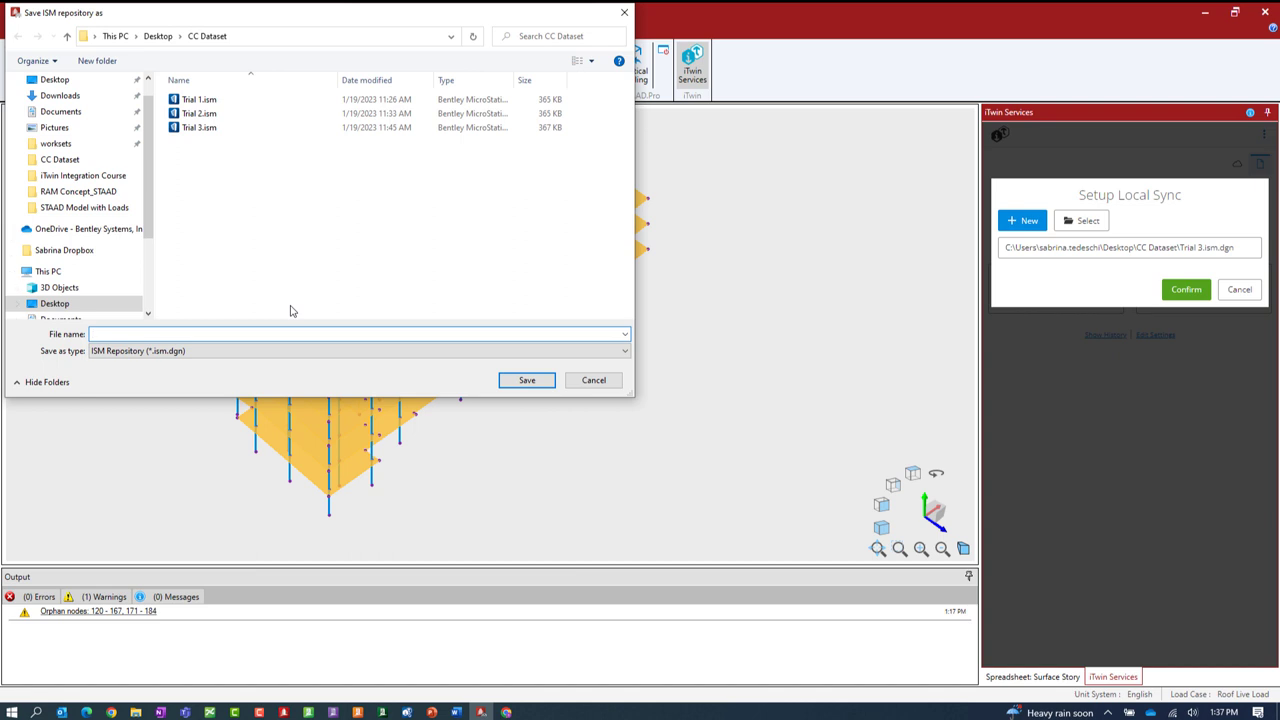
pyautogui.write('CC Repository')
pyautogui.click(527, 381)
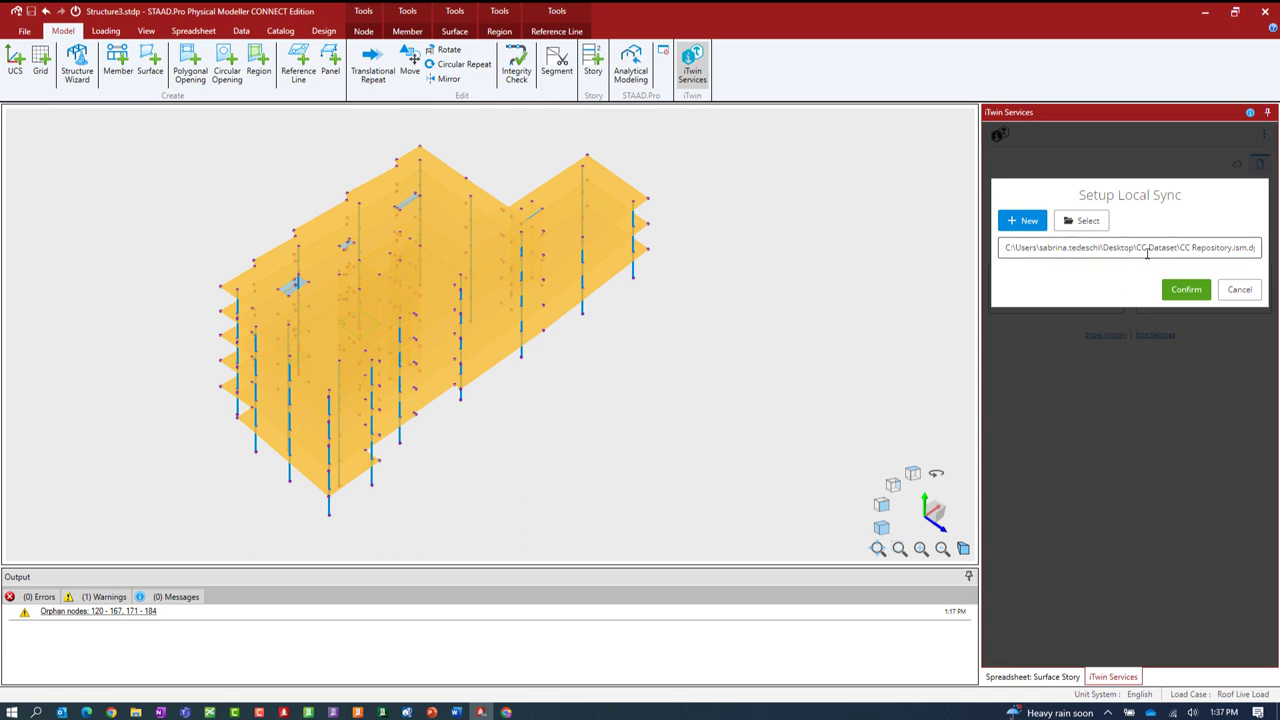
pyautogui.click(1178, 294)
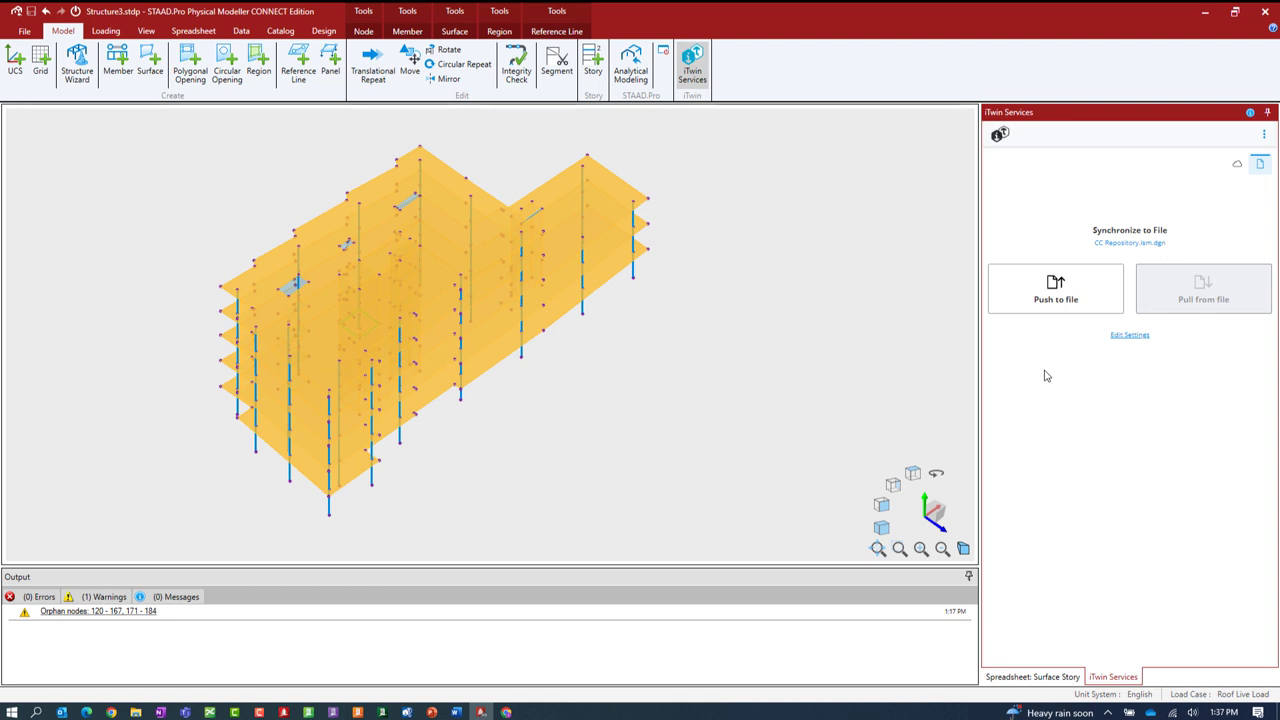
# Review the file synchronization settings for model offset, STAAD interop options, and node-fixing tolerances
pyautogui.click(1130, 336)
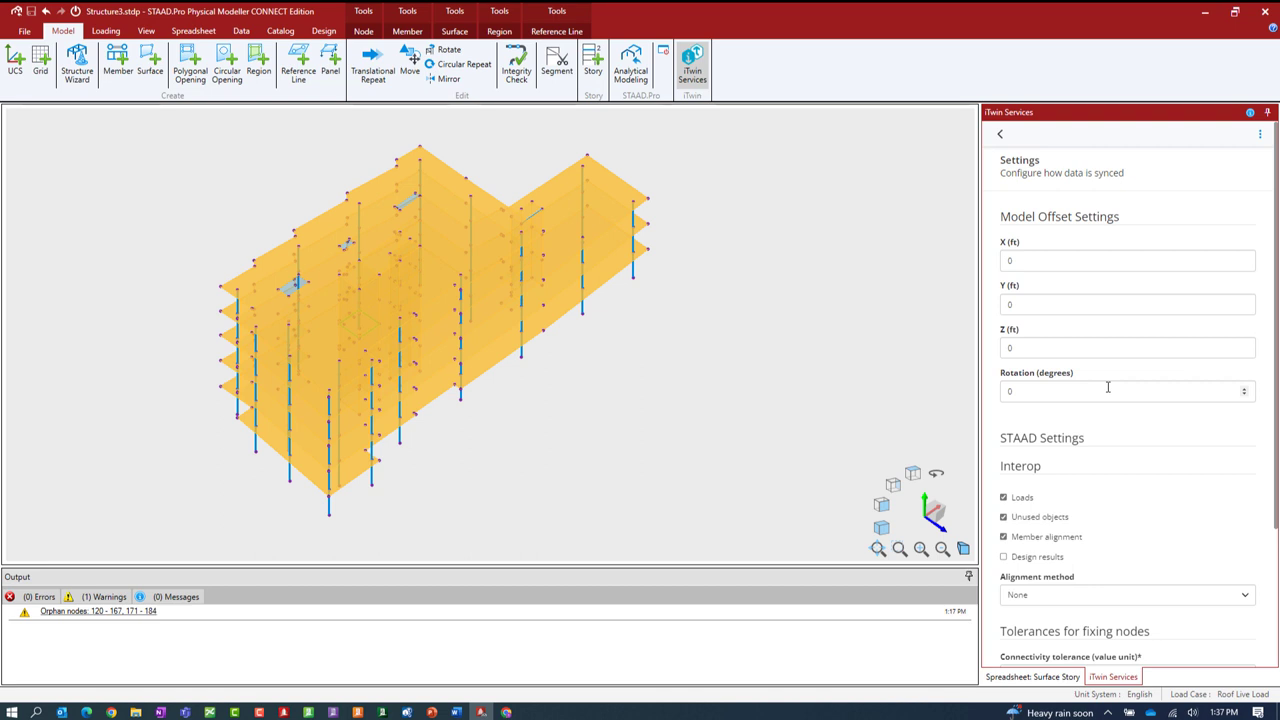
pyautogui.scroll(-1, 1108, 400)
pyautogui.scroll(-1, 1108, 406)
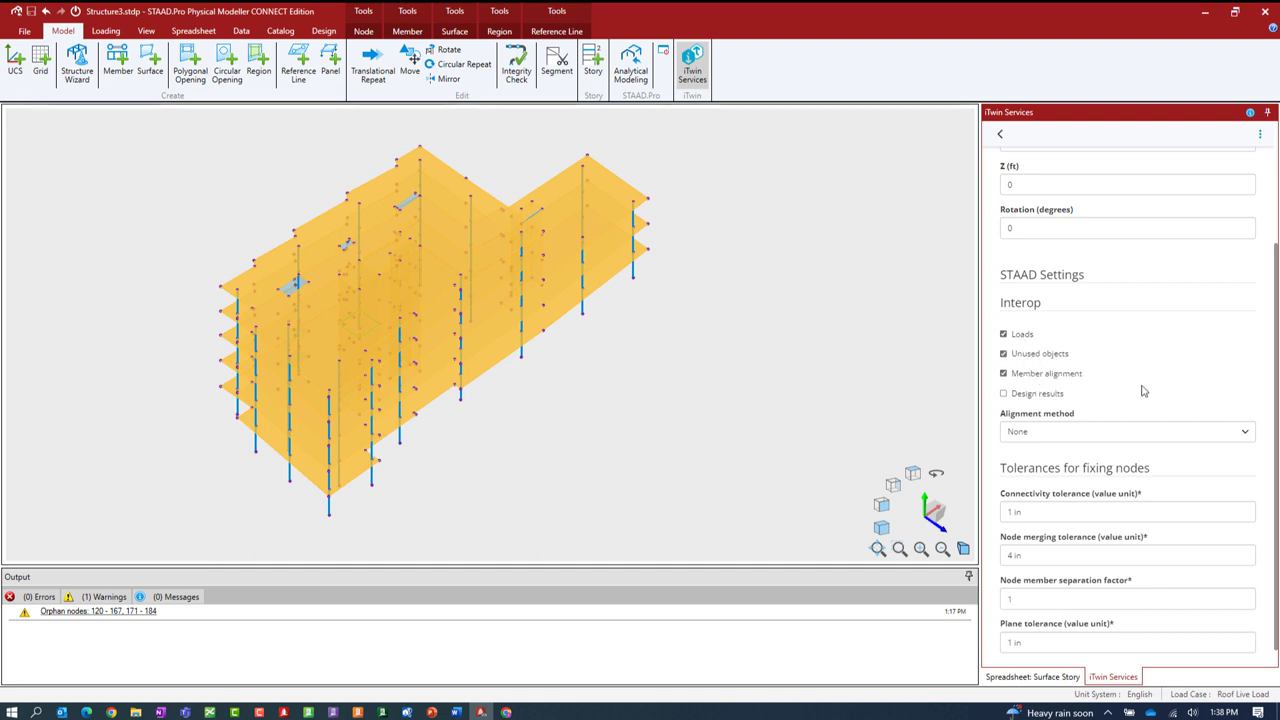
pyautogui.scroll(-1, 1138, 392)
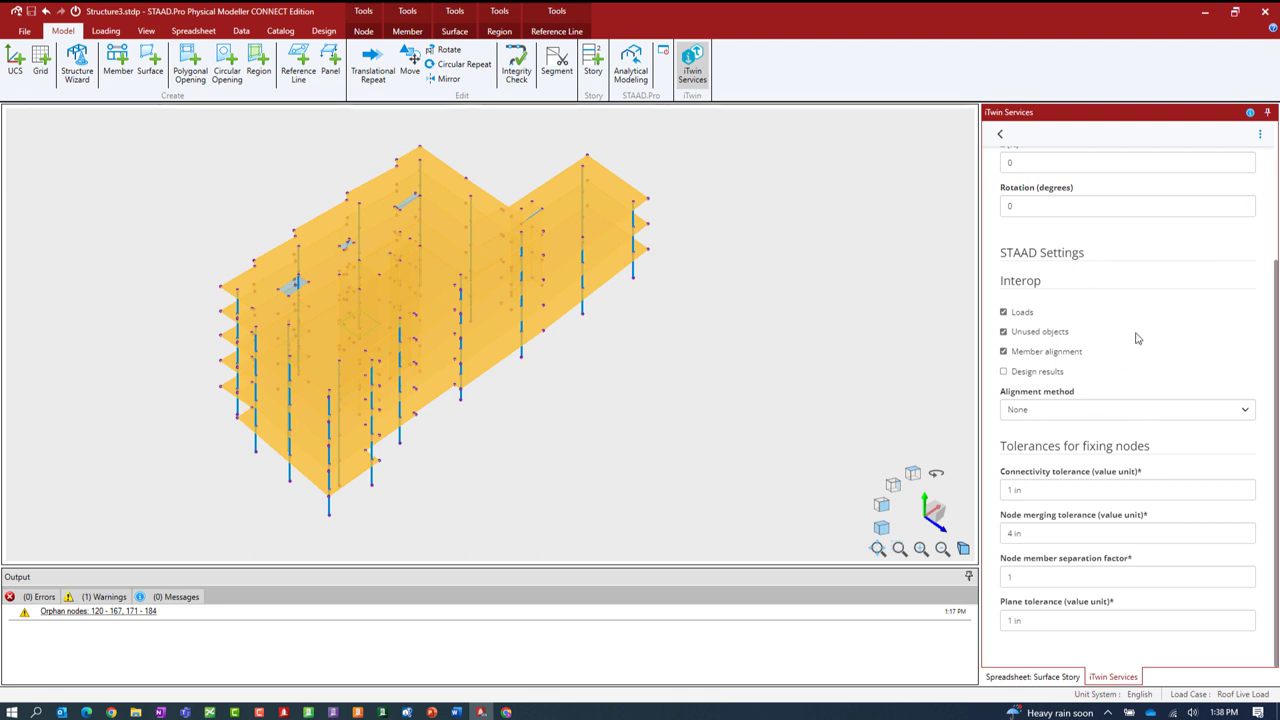
pyautogui.click(998, 138)
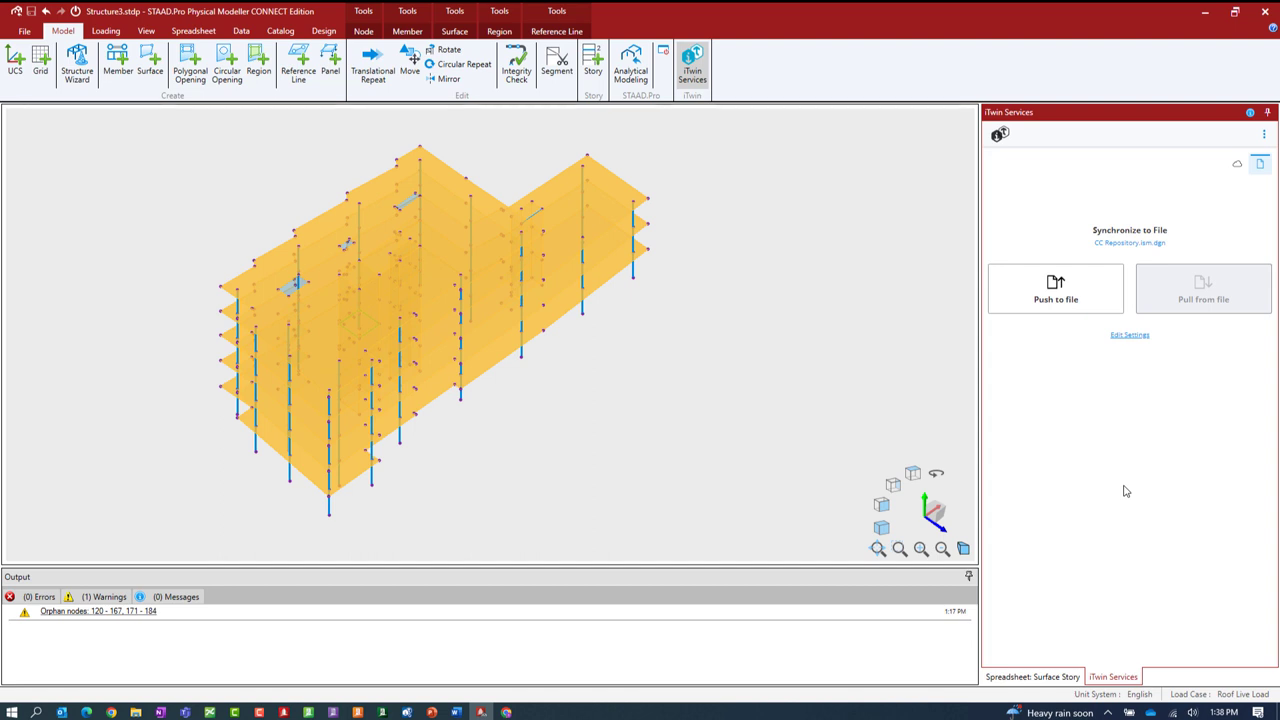
# Push the model to the repository file with change management shown, and bring up iTwin Analytical Synchronizer maximized without the Workflows dialog
pyautogui.click(1040, 302)
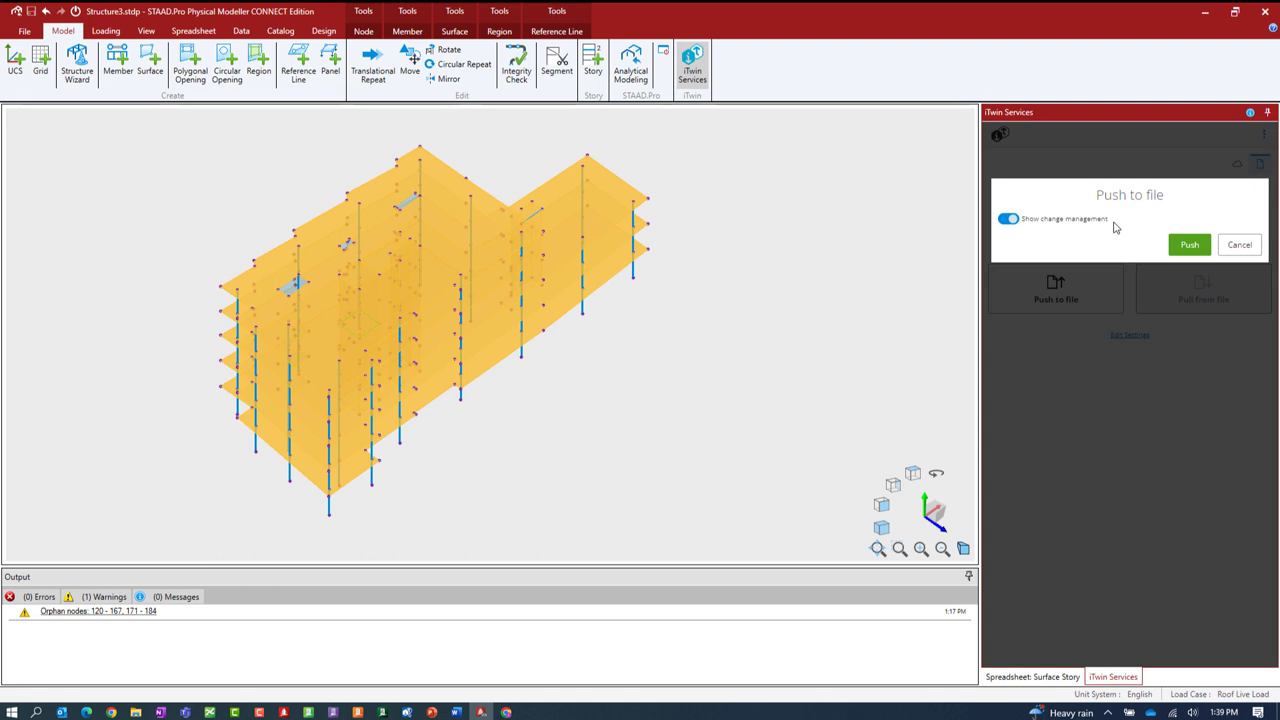
pyautogui.click(1193, 245)
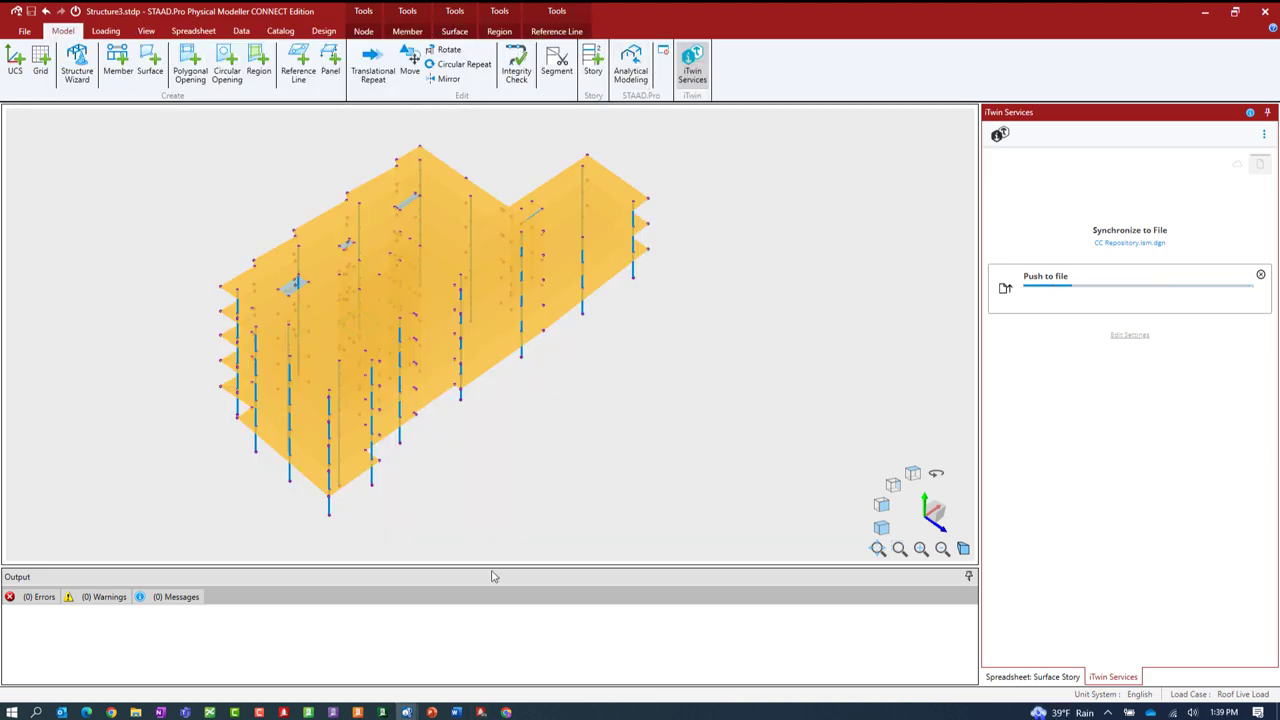
pyautogui.moveTo(410, 713)
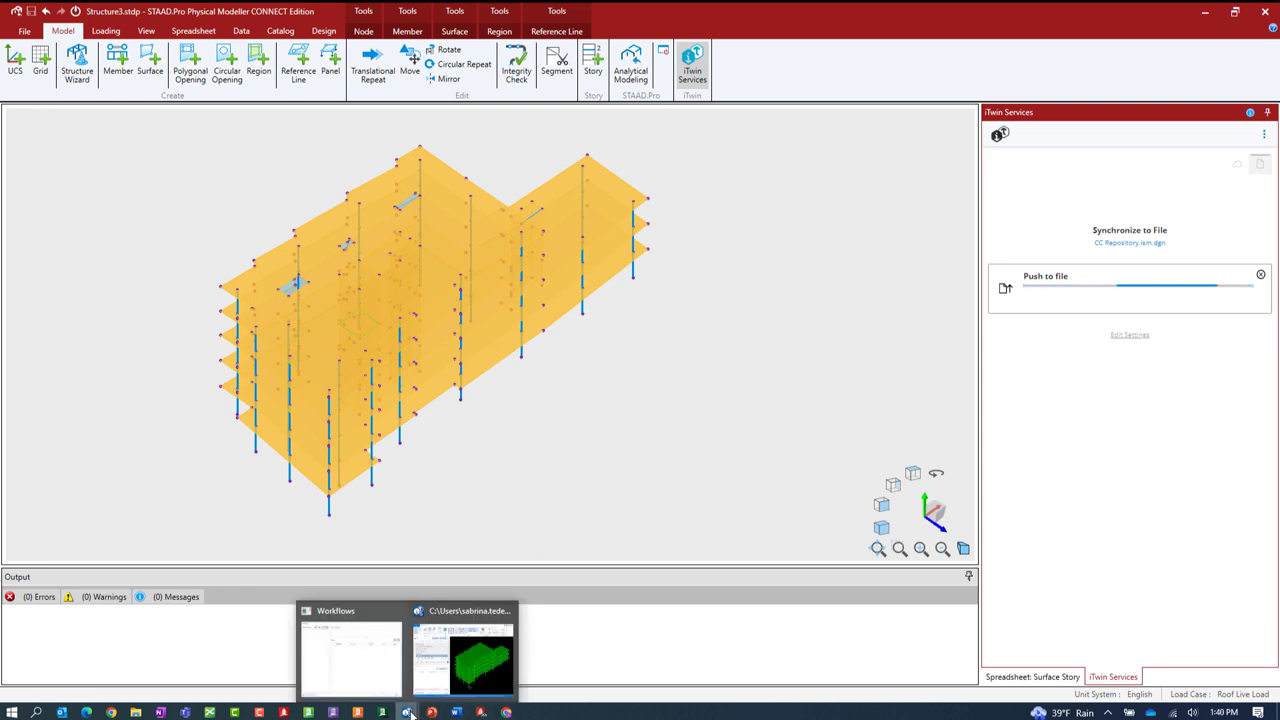
pyautogui.click(435, 690)
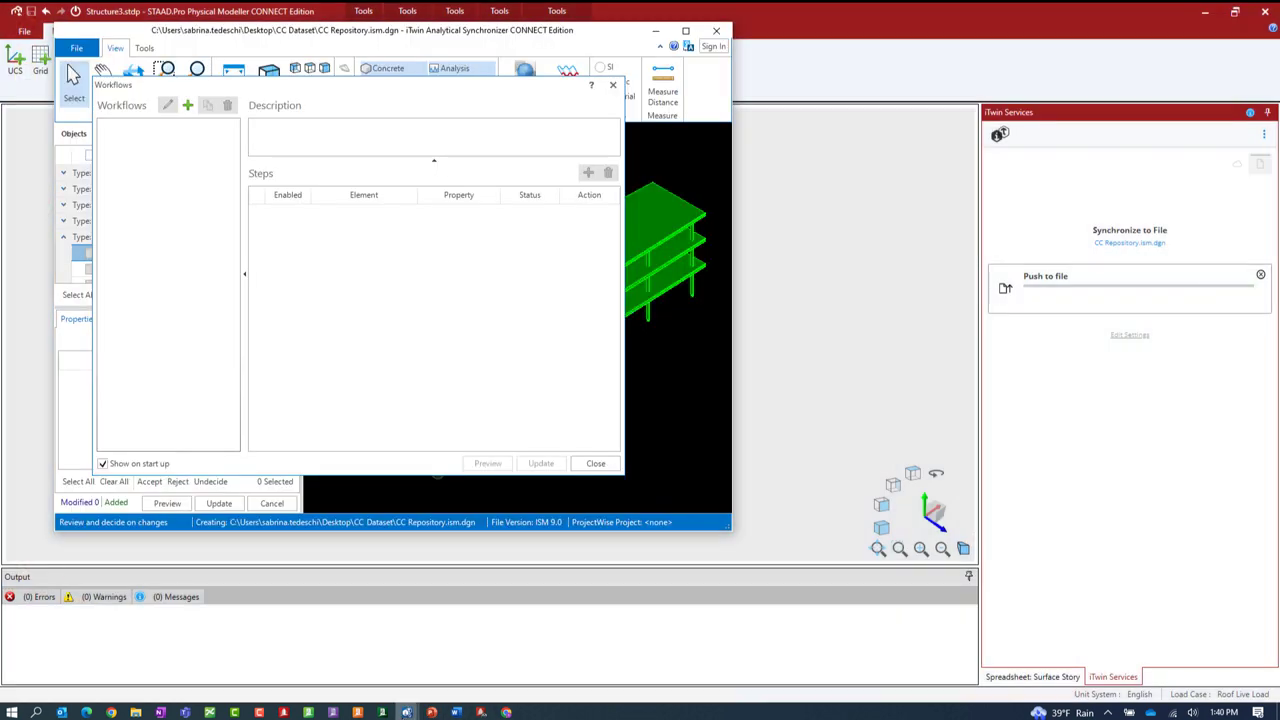
pyautogui.click(595, 464)
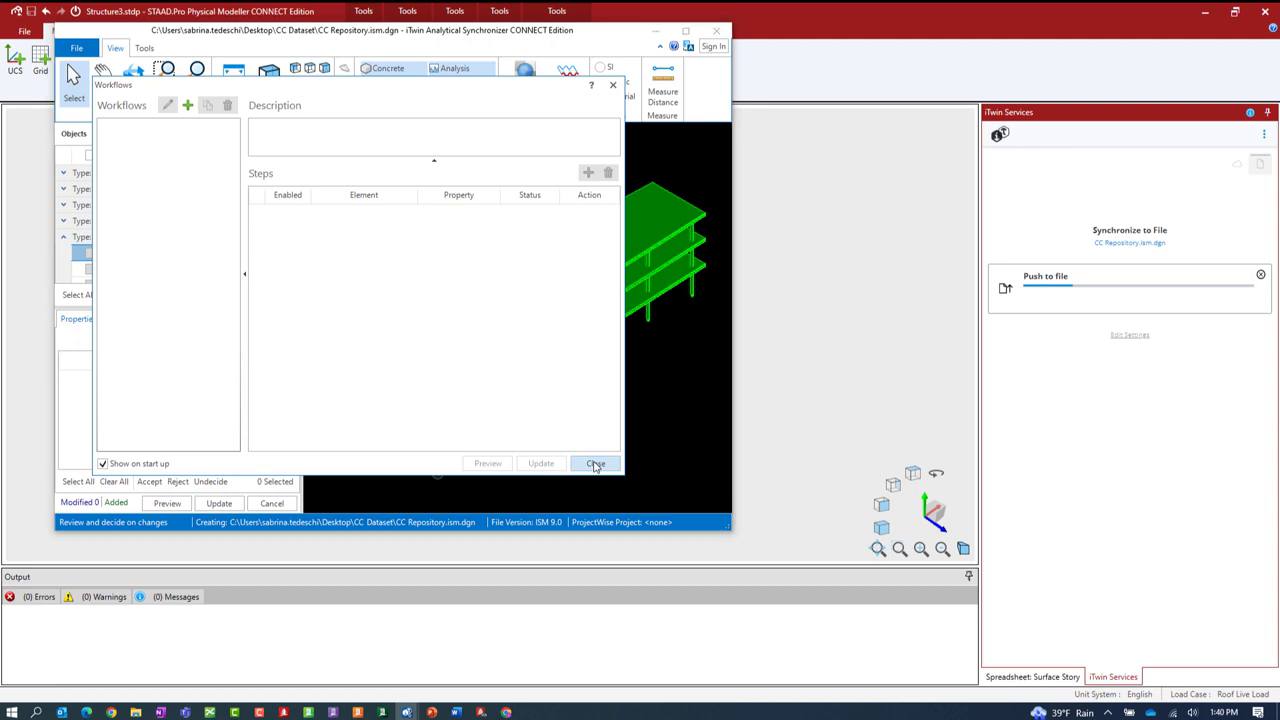
pyautogui.click(683, 33)
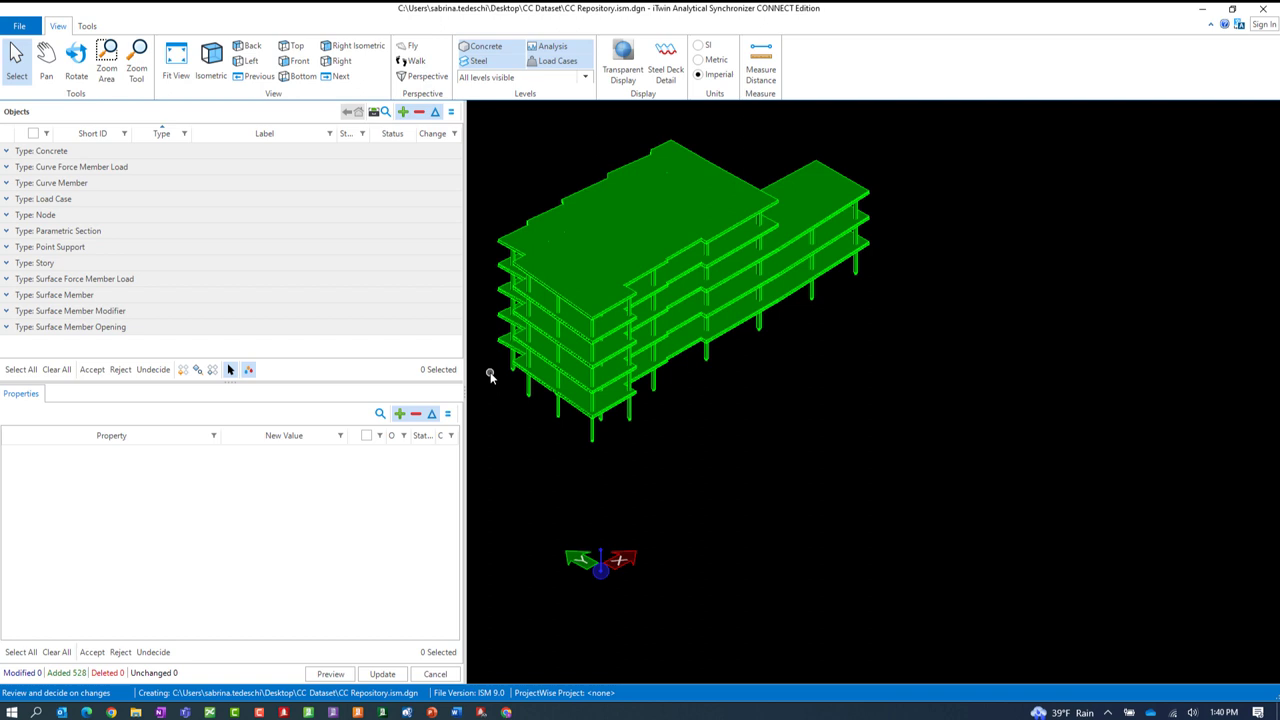
# Examine the wall and slab entries among the surface members, inspect the story 5 slab's properties, and clear the selection
pyautogui.click(5, 296)
pyautogui.scroll(-2, 147, 320)
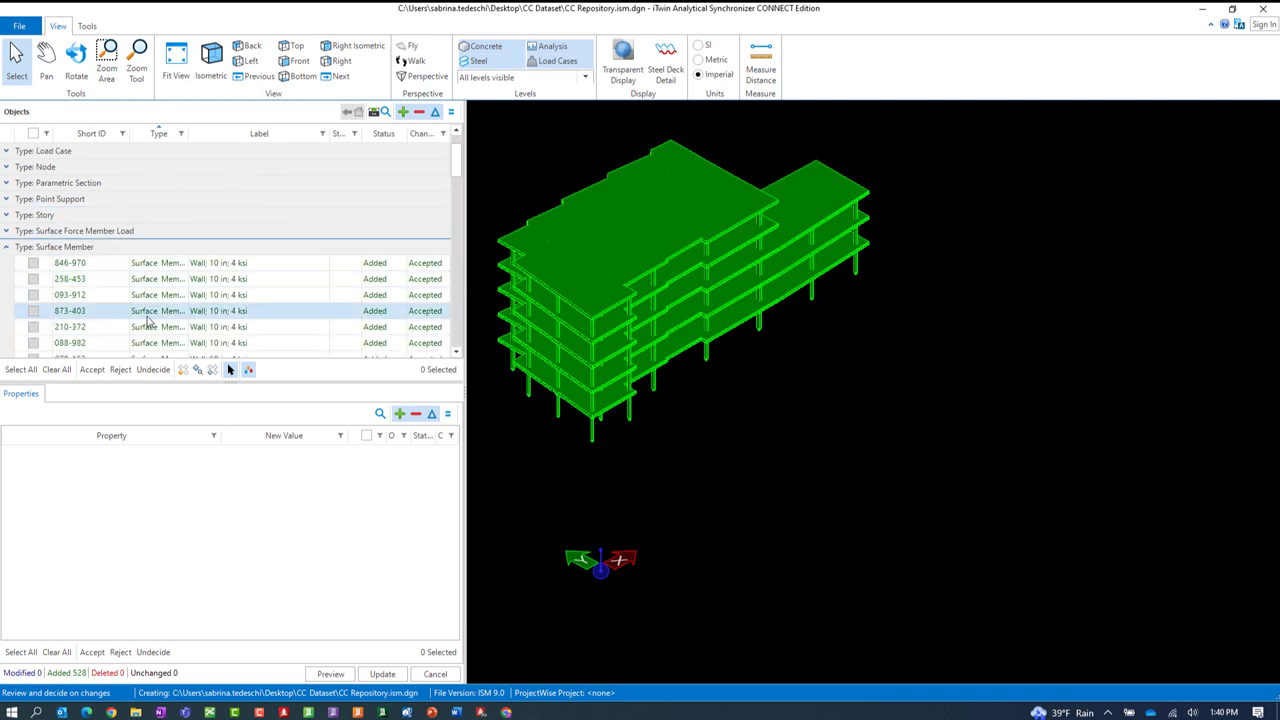
pyautogui.scroll(-1, 147, 320)
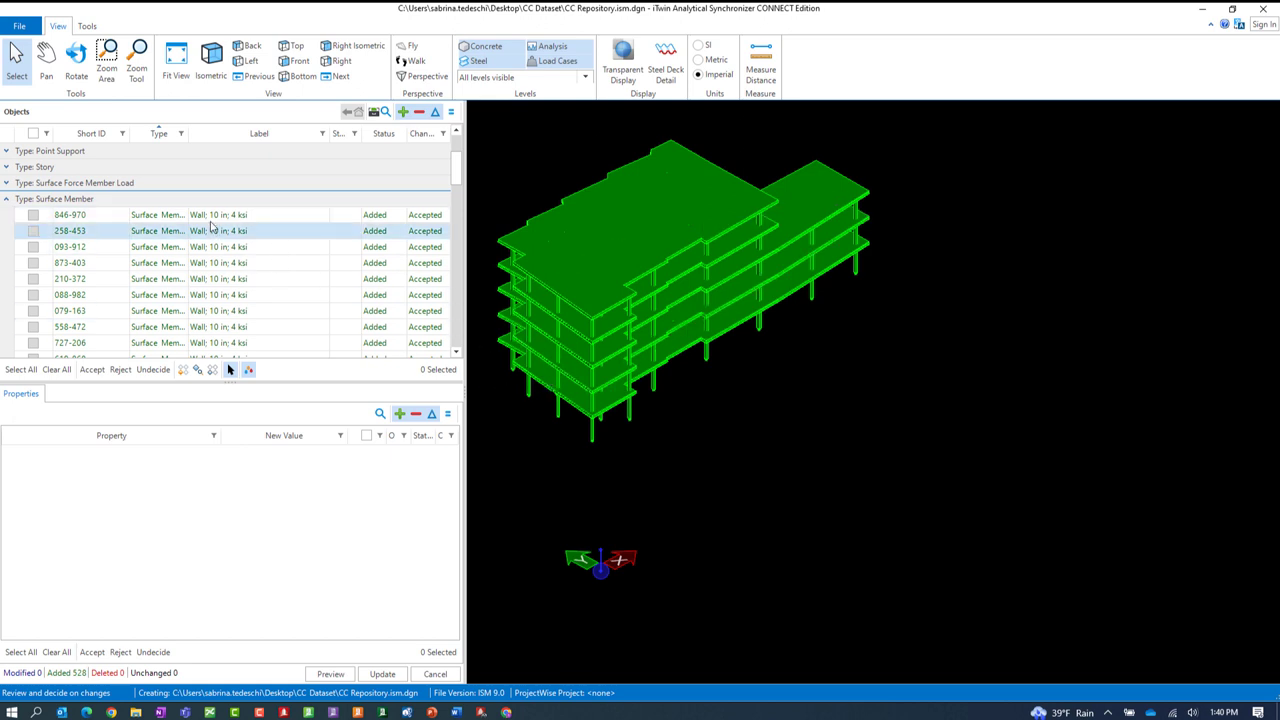
pyautogui.scroll(-5, 220, 308)
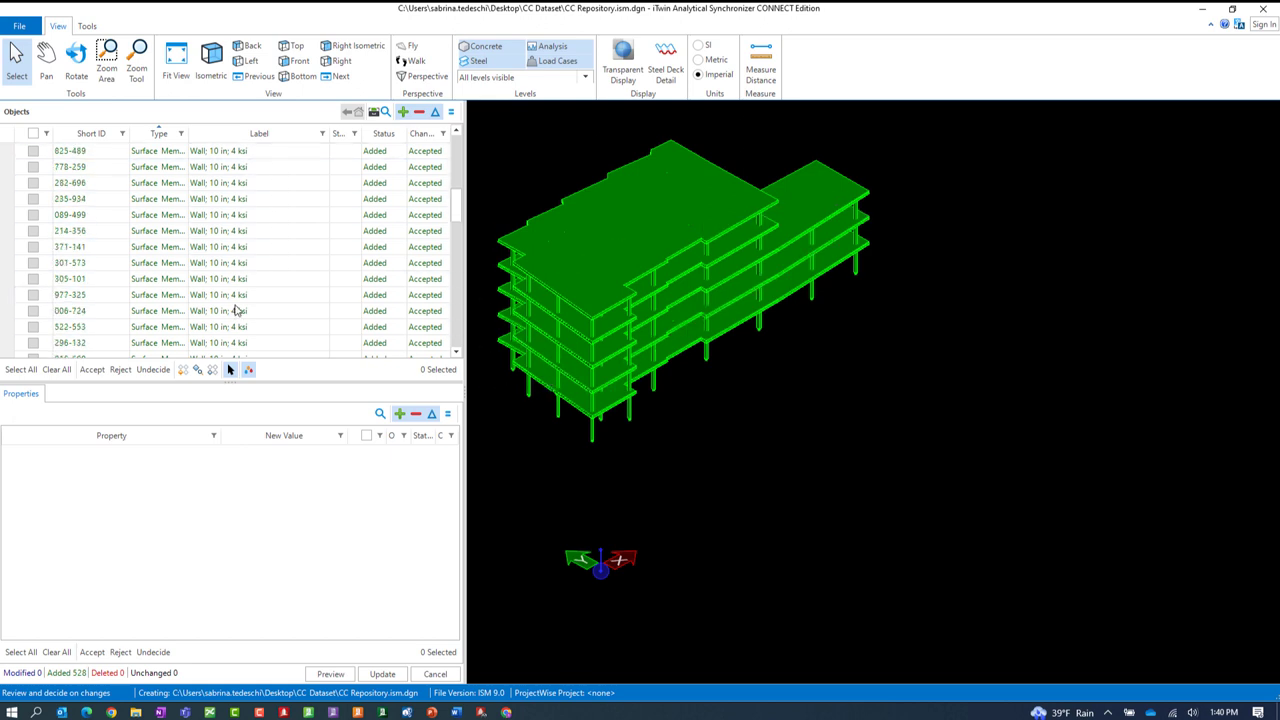
pyautogui.scroll(-10, 237, 311)
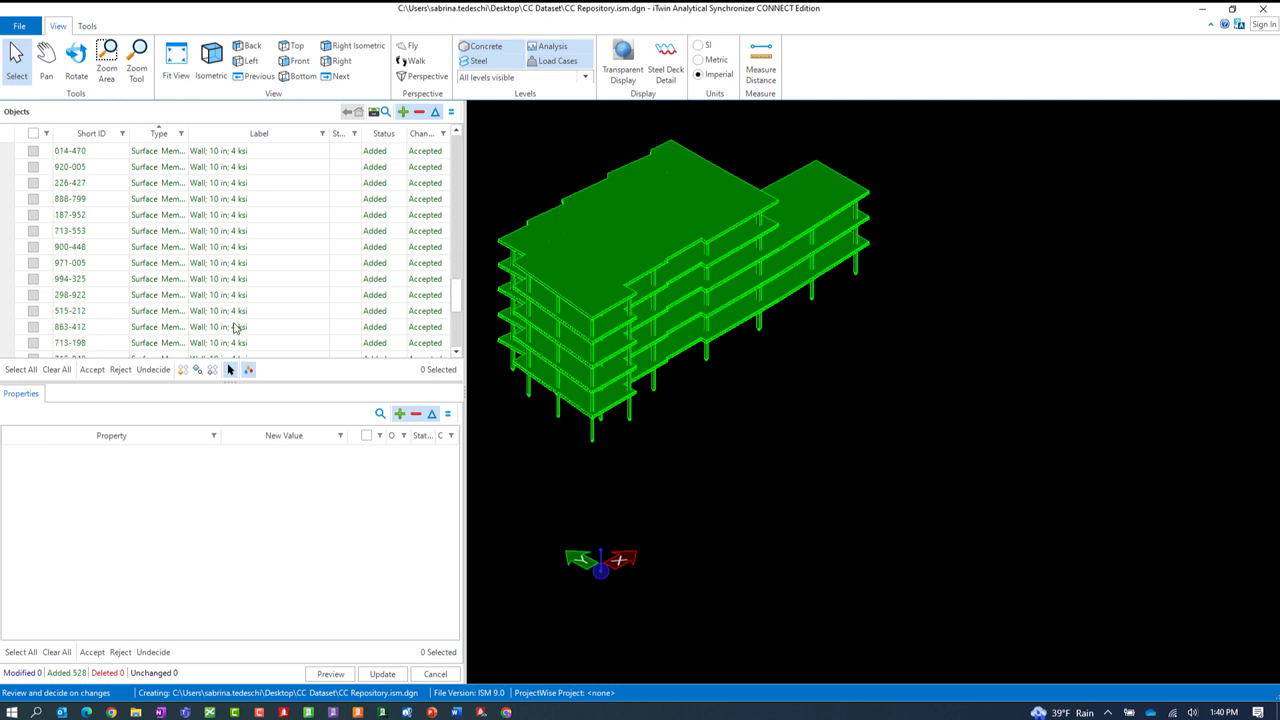
pyautogui.scroll(-3, 237, 327)
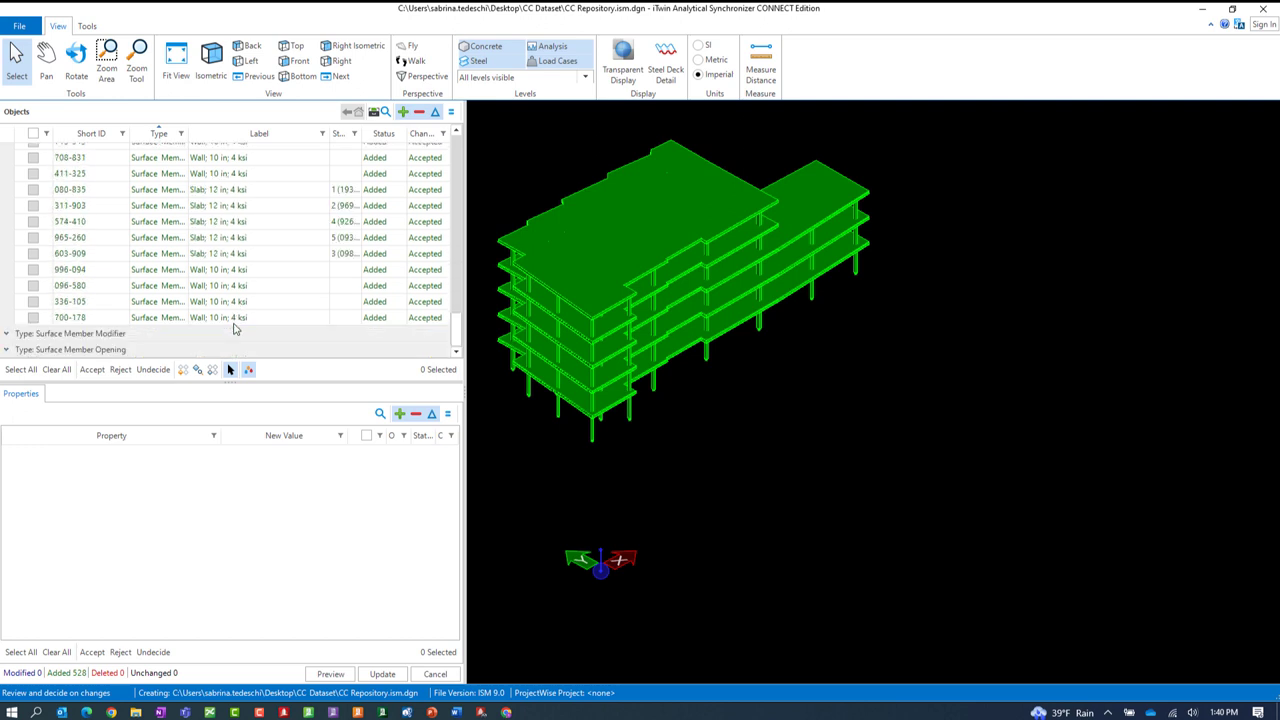
pyautogui.click(33, 240)
pyautogui.click(33, 241)
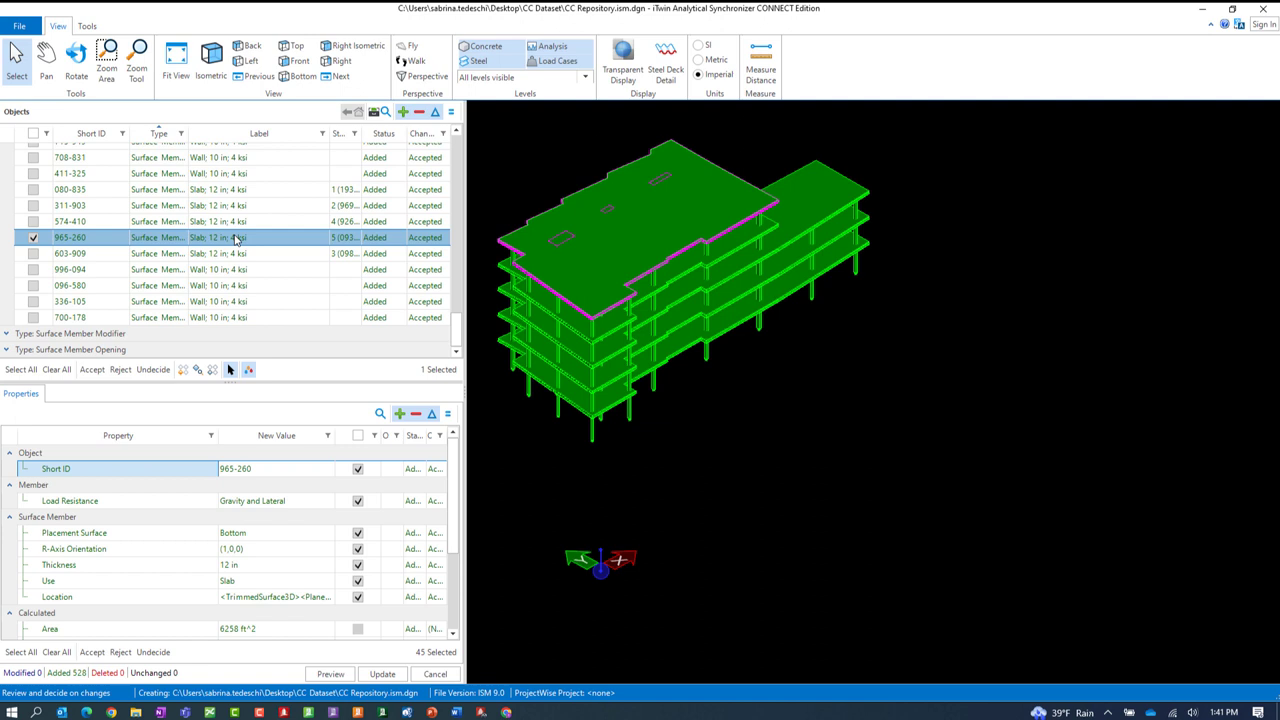
pyautogui.click(33, 240)
pyautogui.scroll(5, 200, 220)
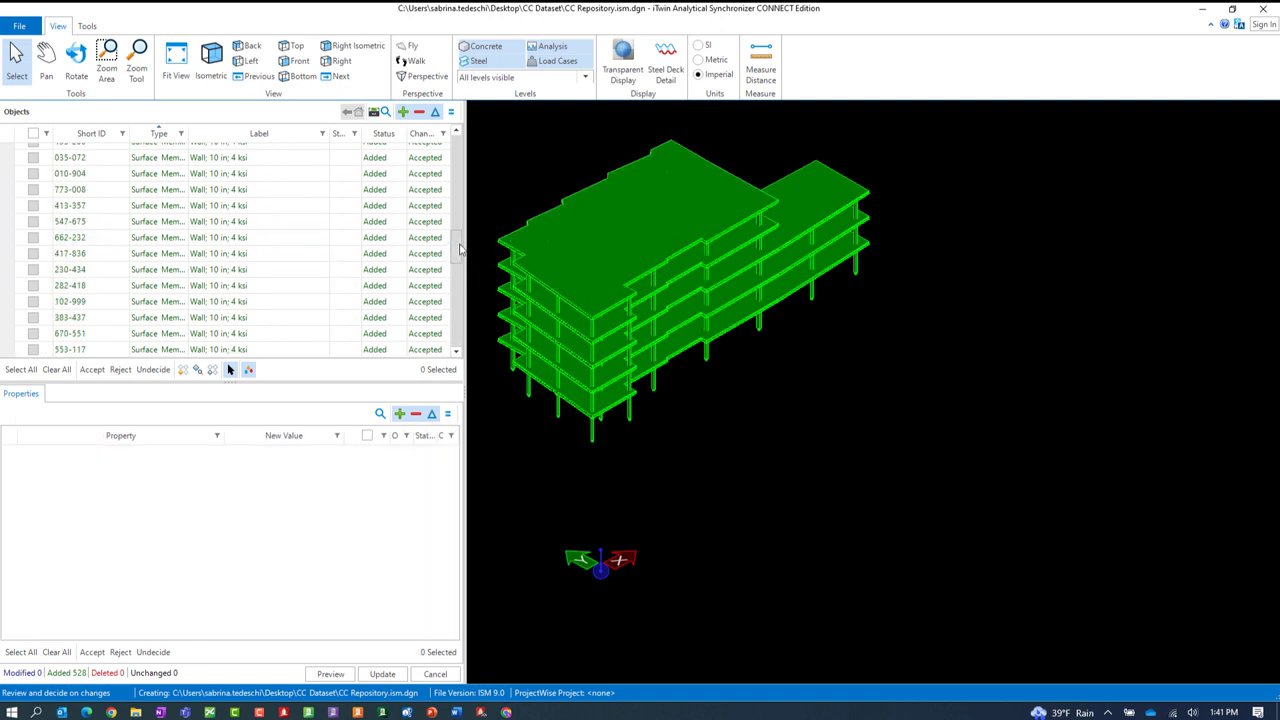
pyautogui.moveTo(459, 245); pyautogui.dragTo(459, 148)
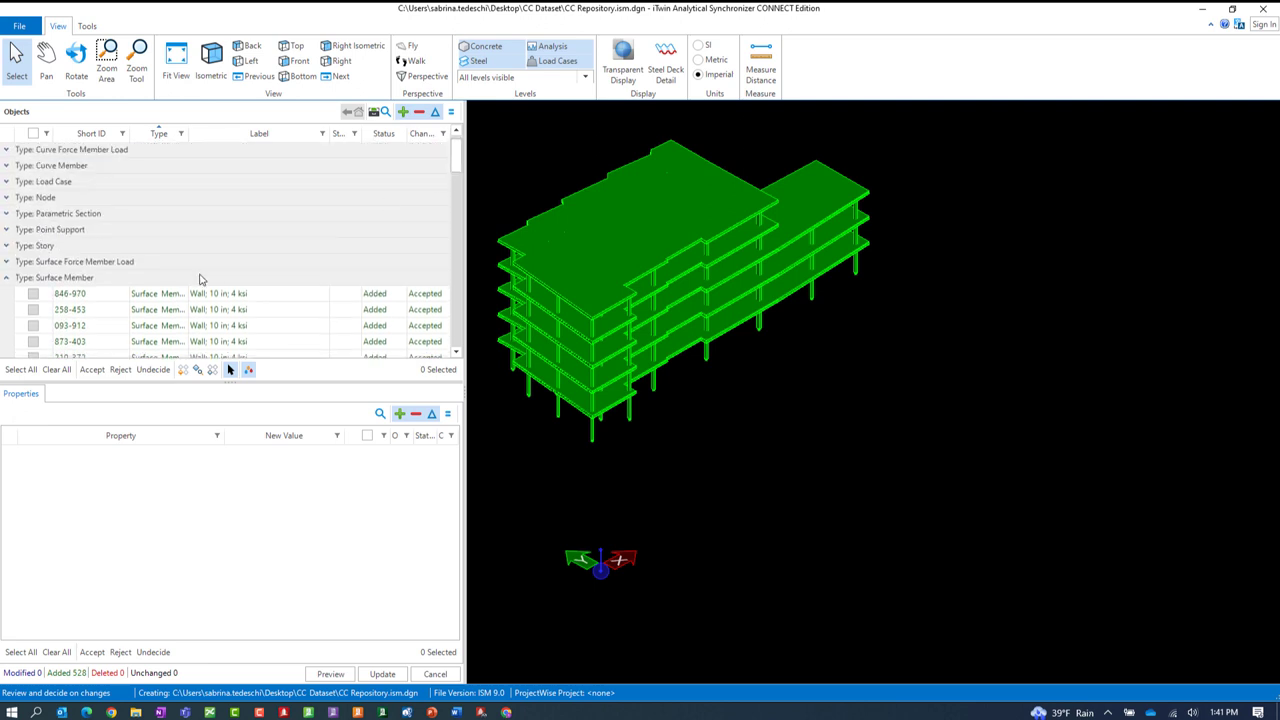
pyautogui.click(7, 279)
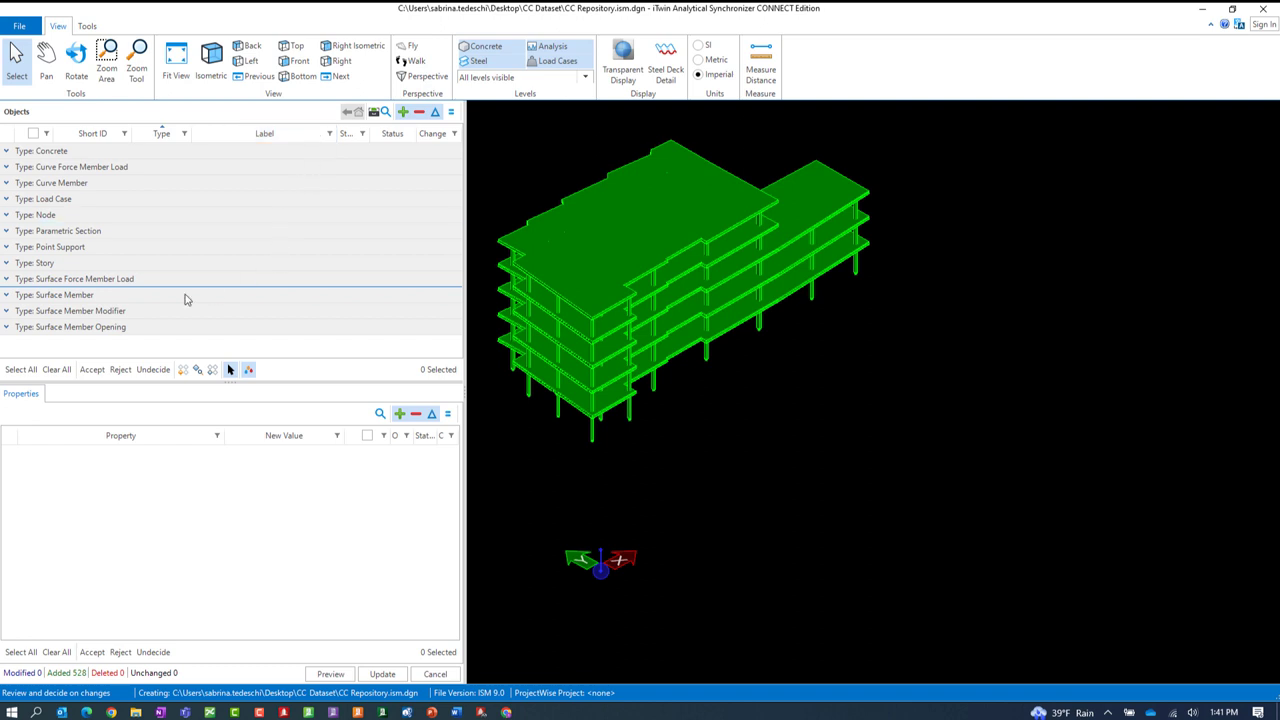
# Inspect the properties of the 8 in slab among the surface member modifiers and clear the selection
pyautogui.click(7, 312)
pyautogui.scroll(-1, 296, 308)
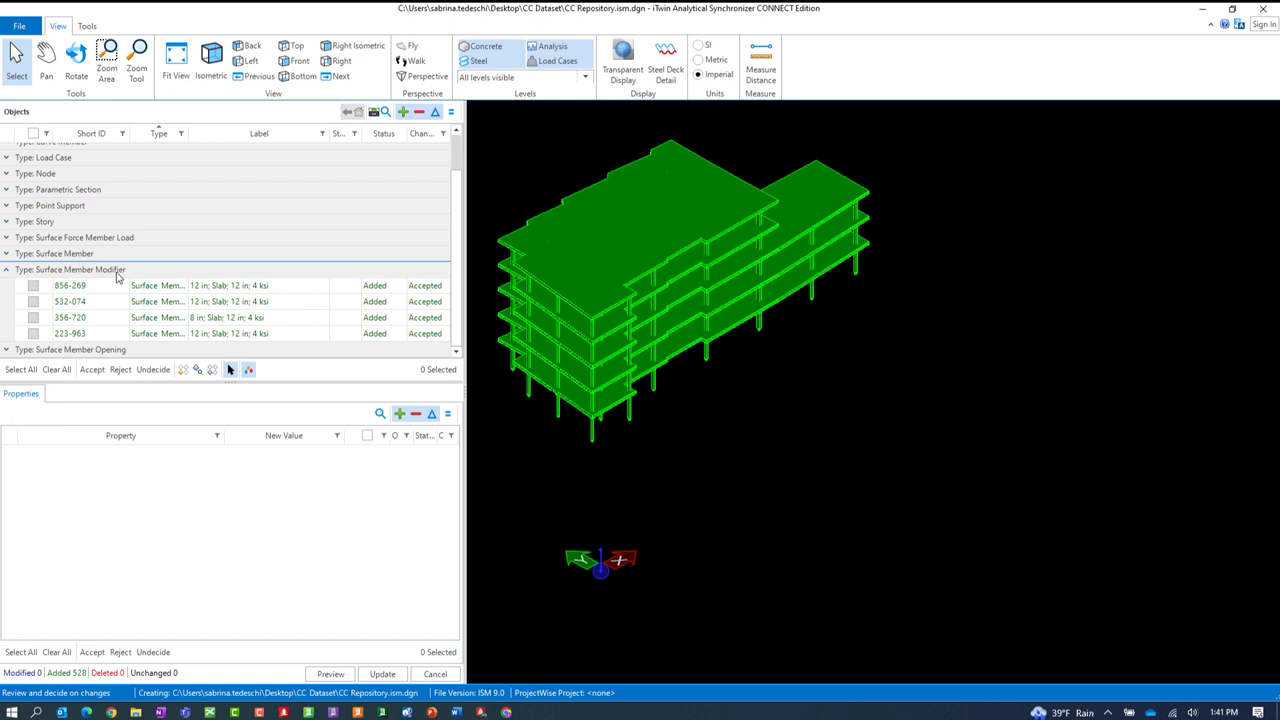
pyautogui.click(32, 319)
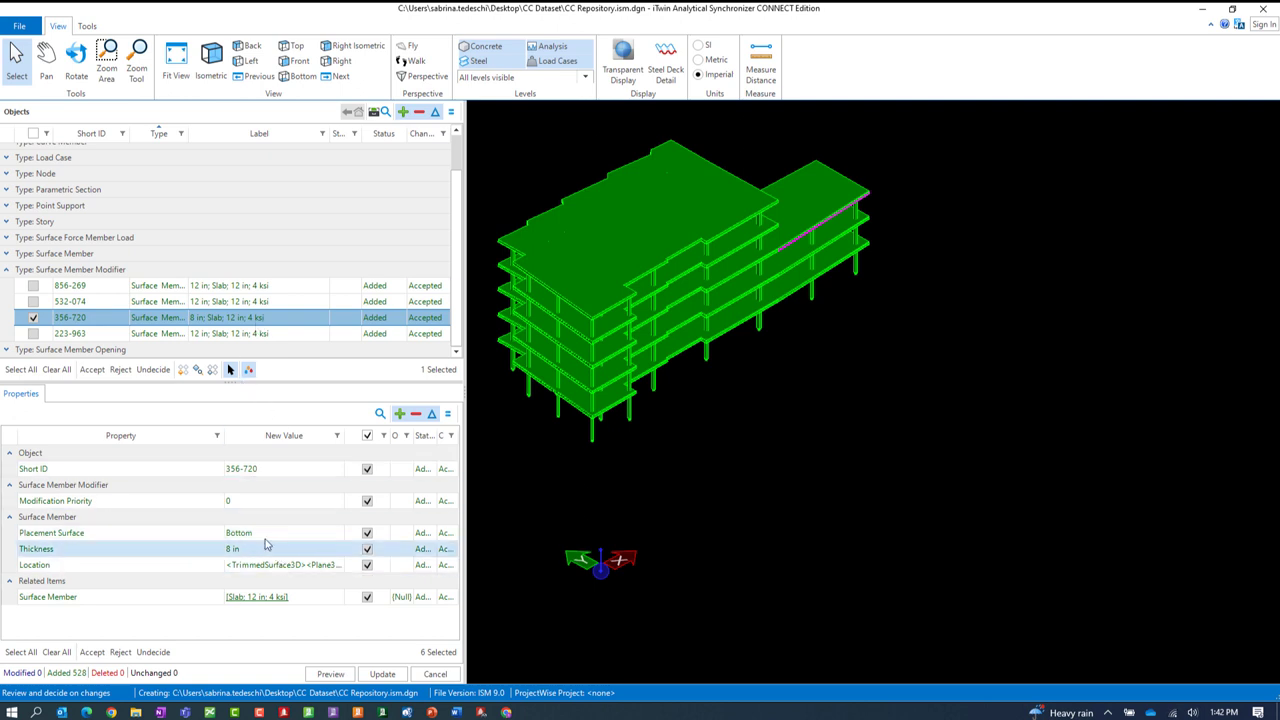
pyautogui.click(33, 317)
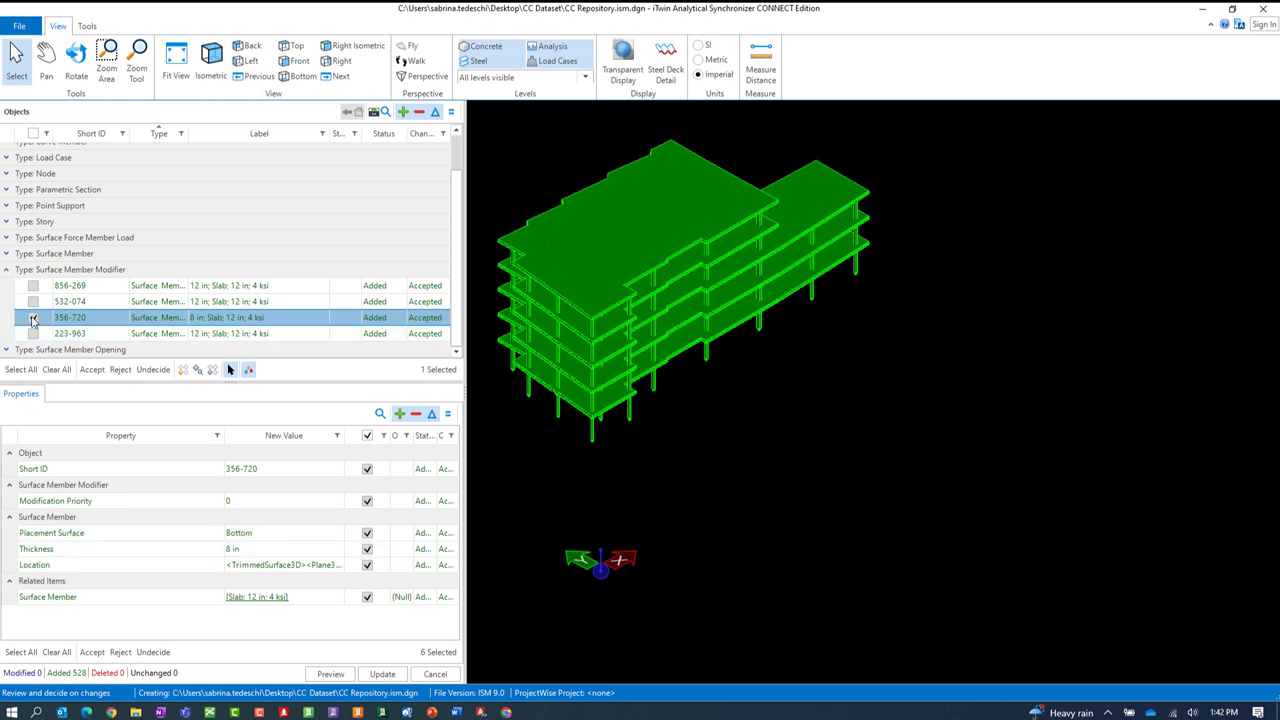
pyautogui.click(7, 270)
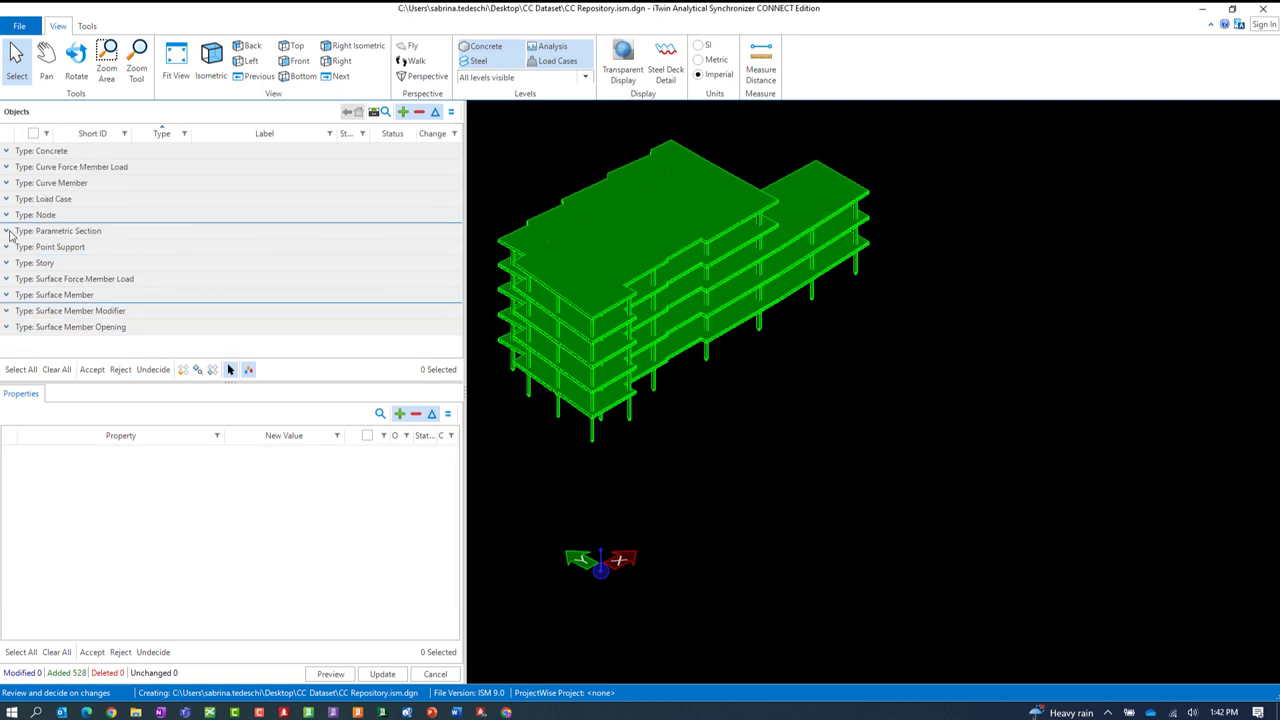
# Check the story and load case objects included in the pending export
pyautogui.click(7, 263)
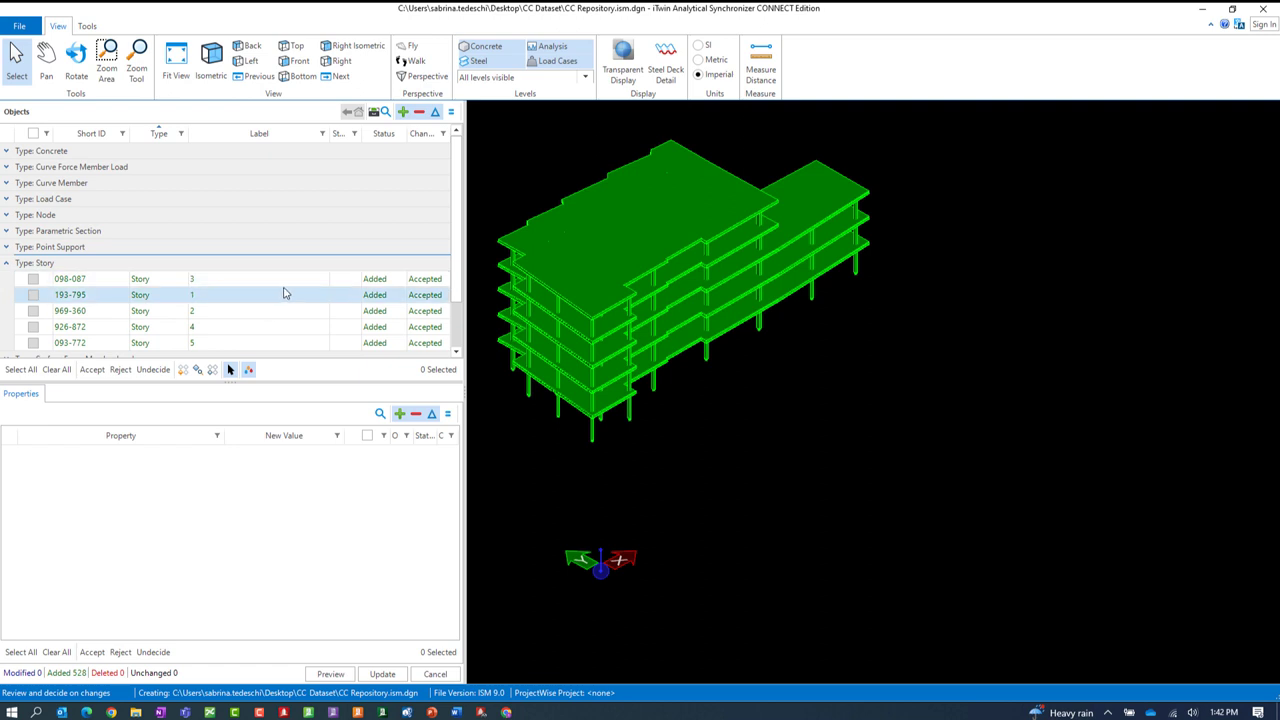
pyautogui.scroll(-1, 260, 288)
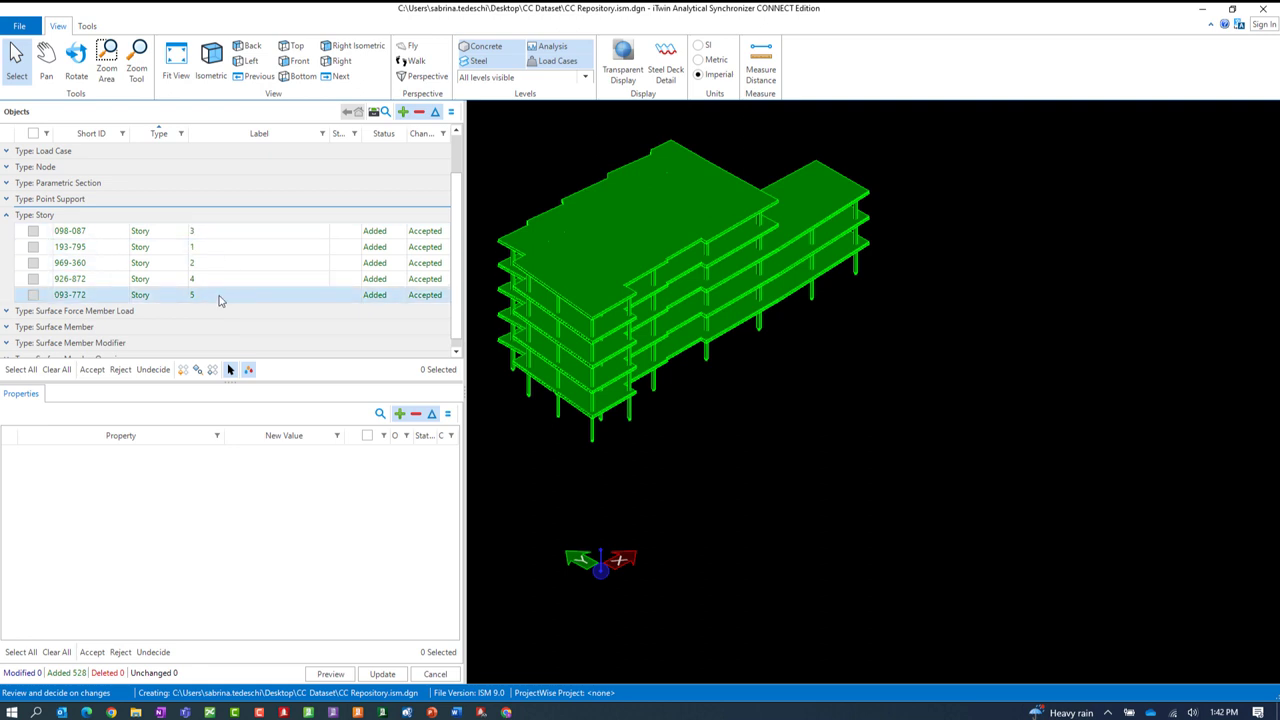
pyautogui.click(6, 151)
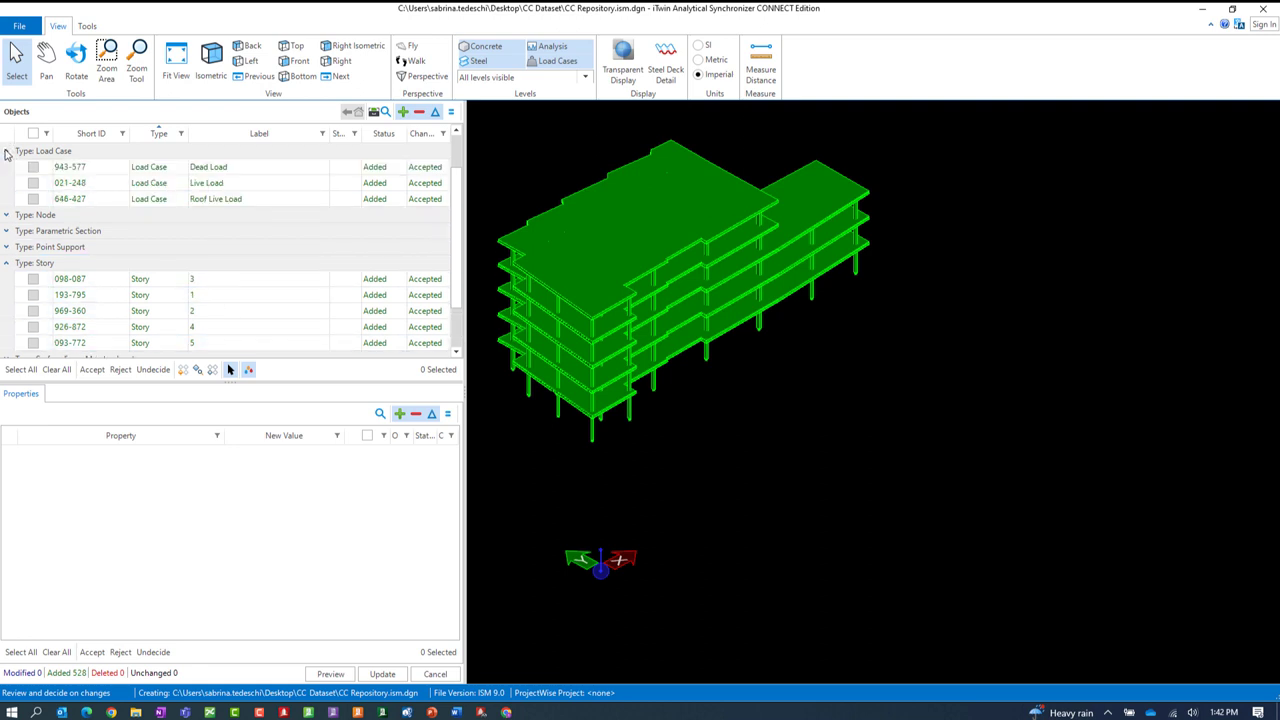
pyautogui.click(6, 152)
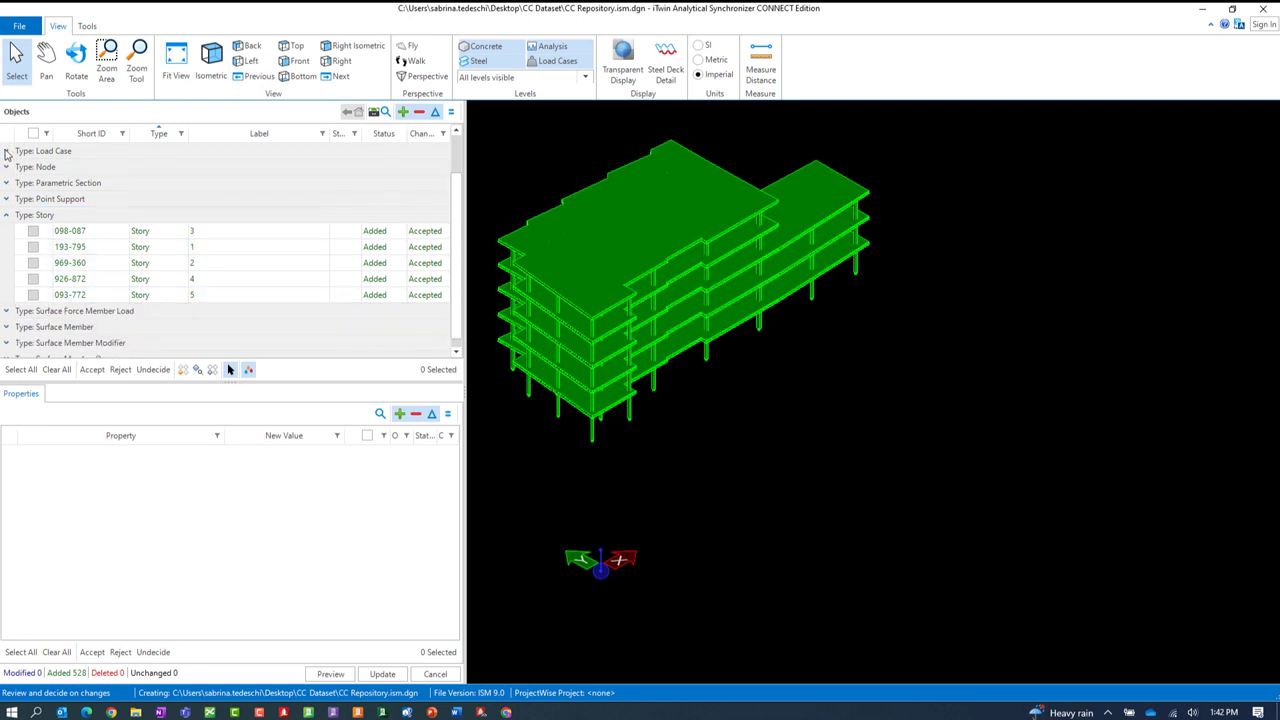
pyautogui.click(6, 215)
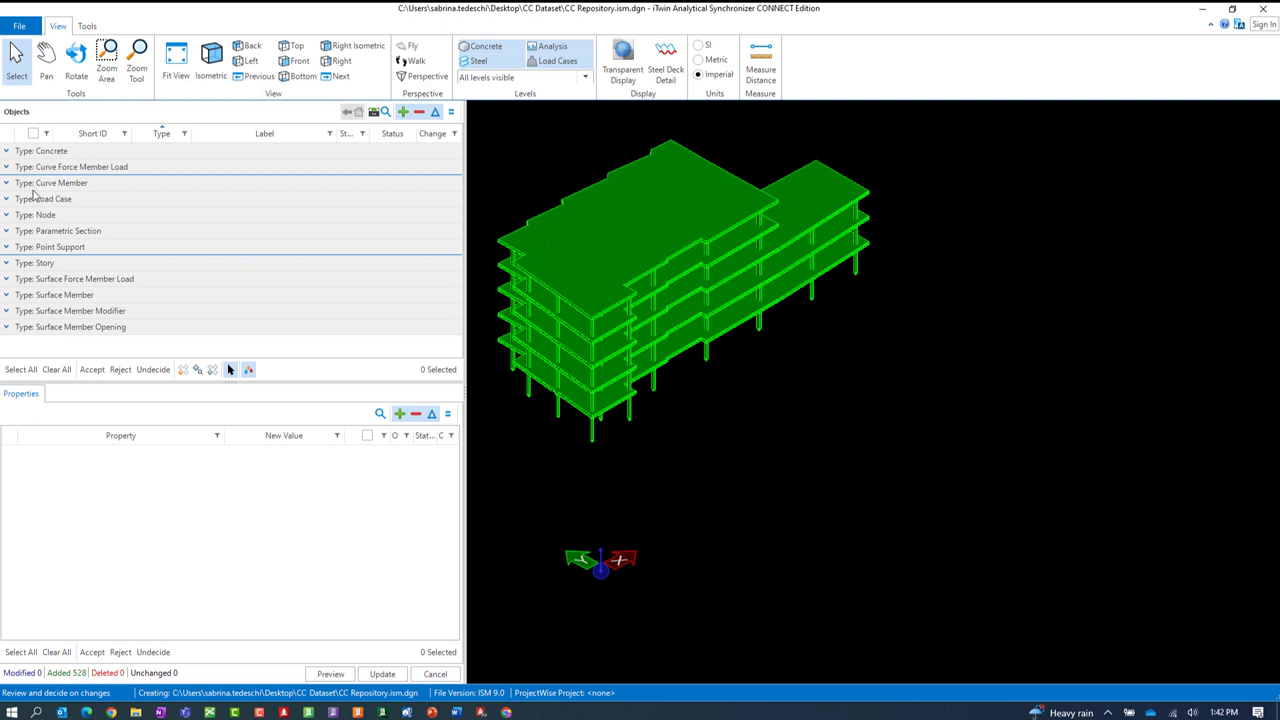
# Select all objects and update the repository, committing as a major change with the message "New Building Model from SPPM"
pyautogui.click(21, 370)
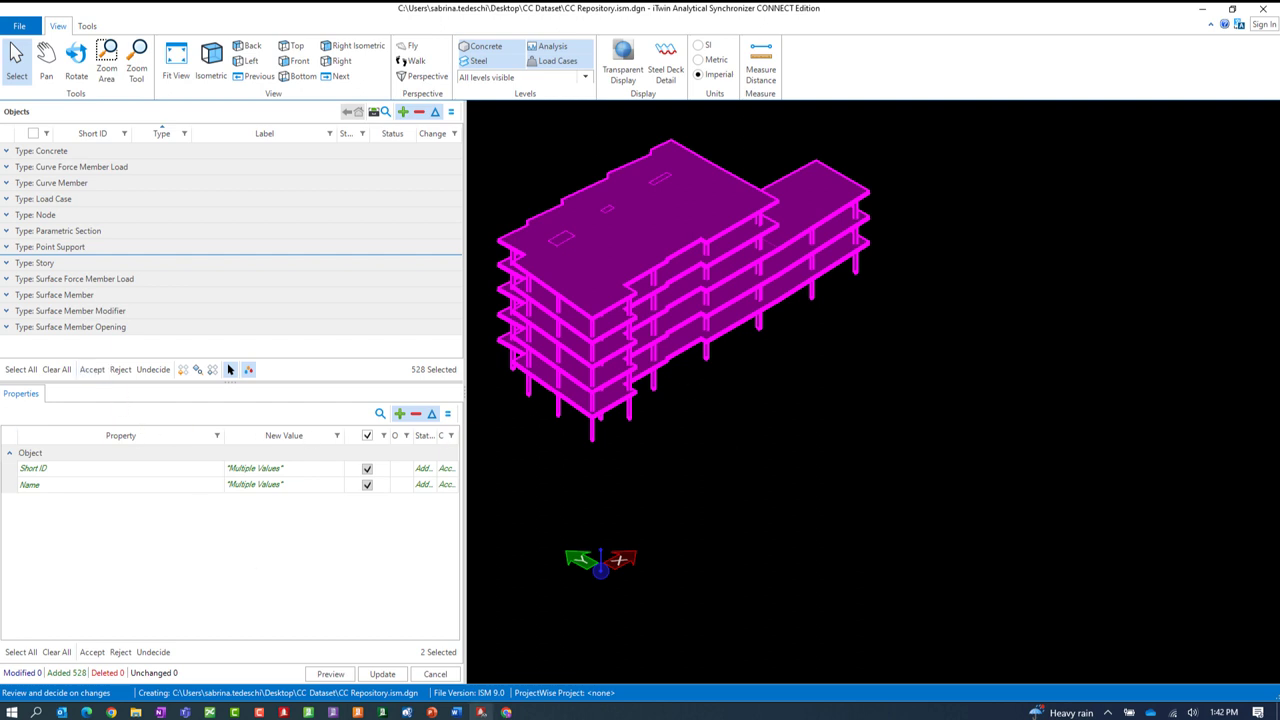
pyautogui.click(388, 677)
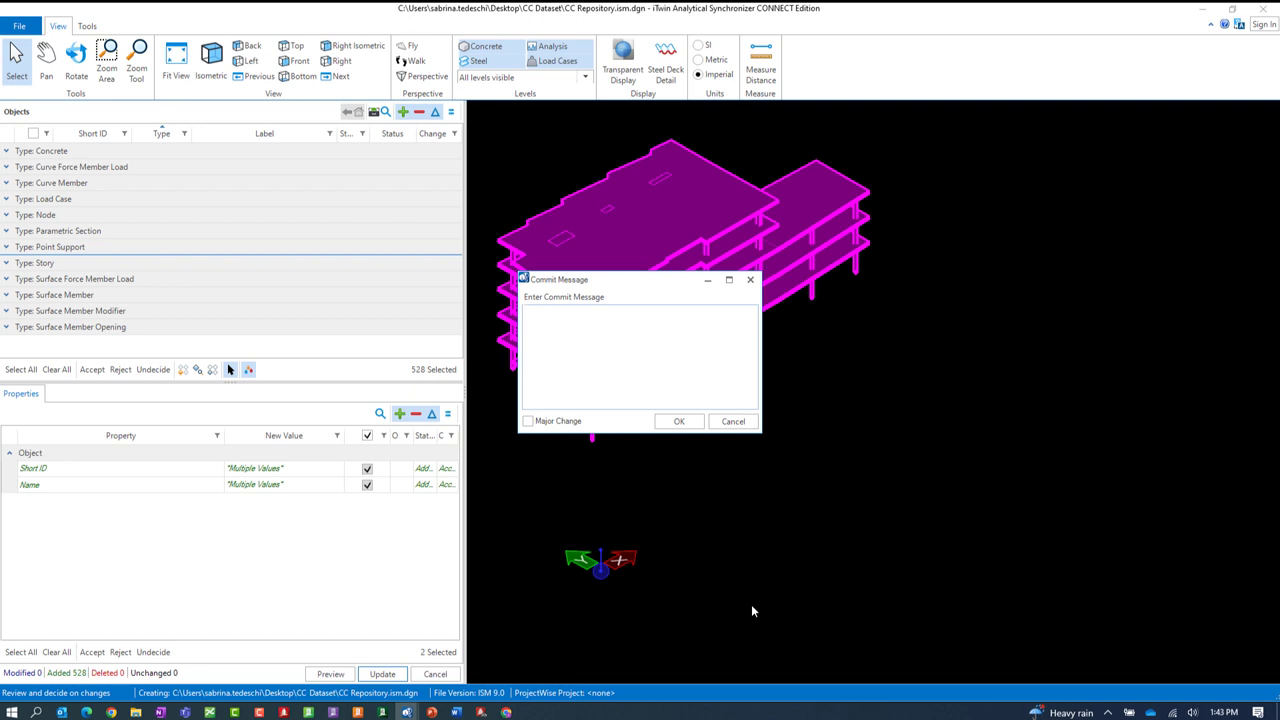
pyautogui.write('New Building Model from SPPM')
pyautogui.click(530, 421)
pyautogui.click(679, 421)
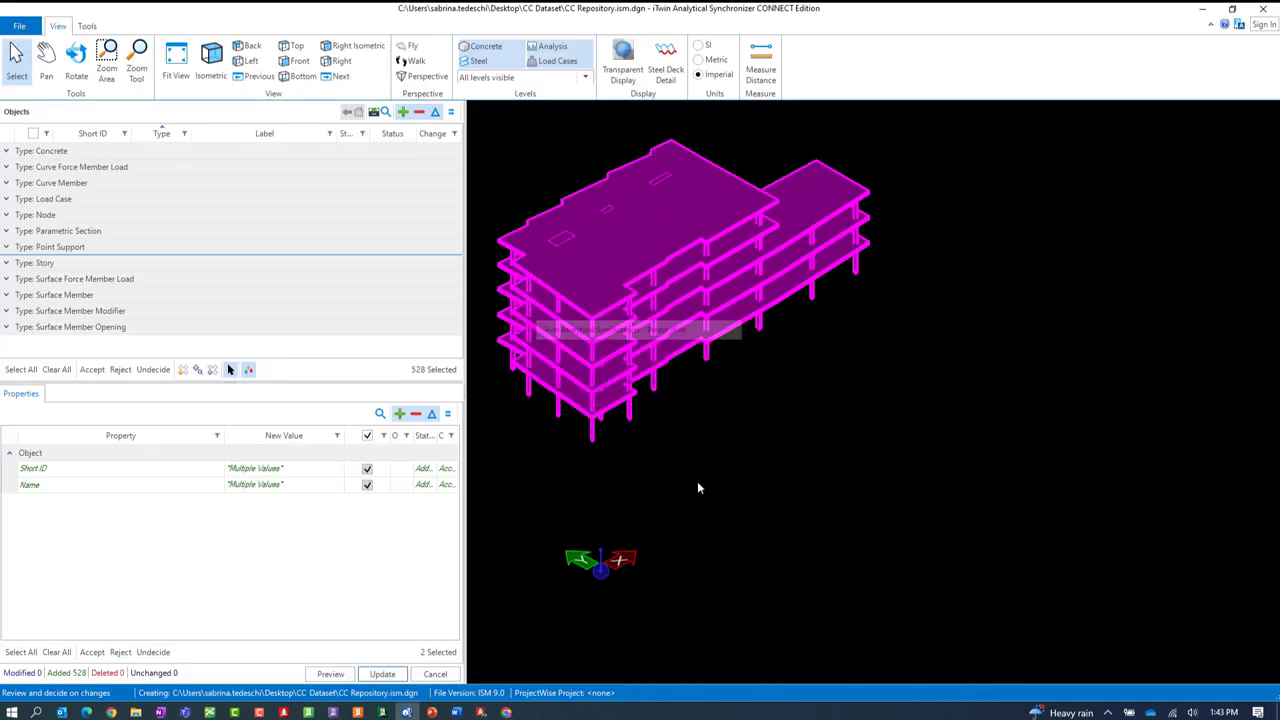
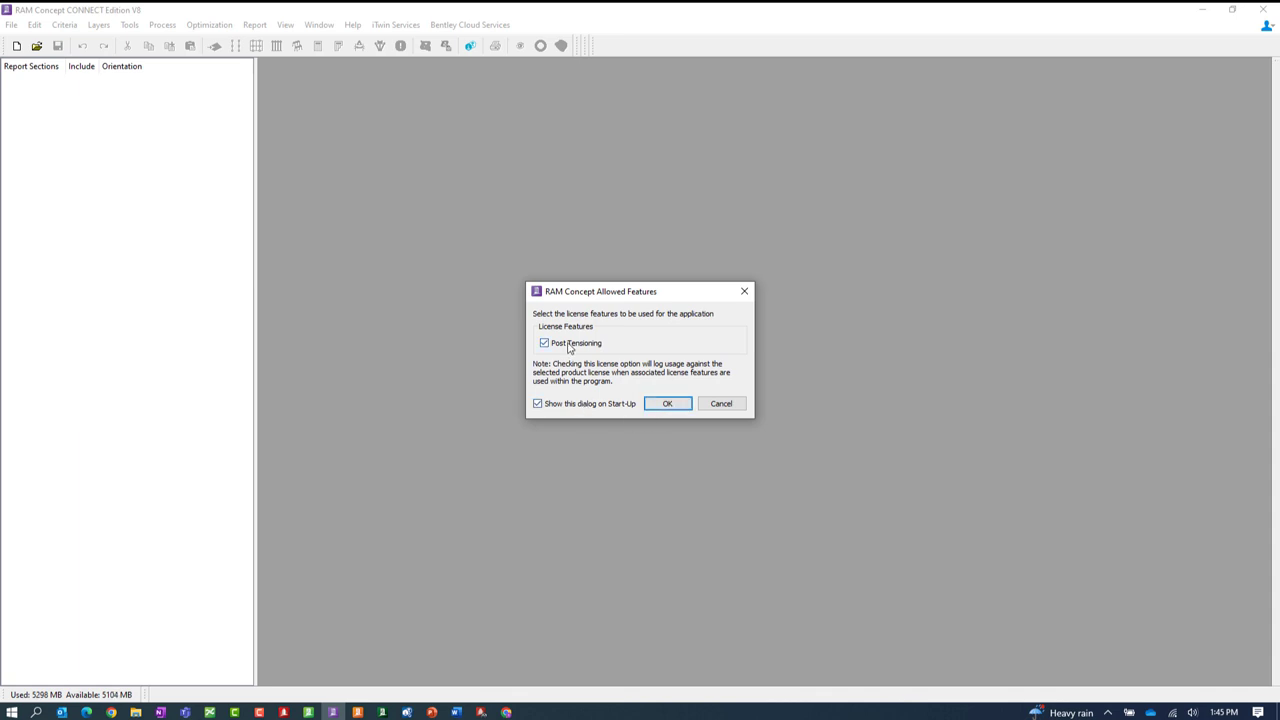
# In RAM Concept, confirm the allowed license features and dismiss the news channel
pyautogui.click(568, 345)
pyautogui.click(662, 405)
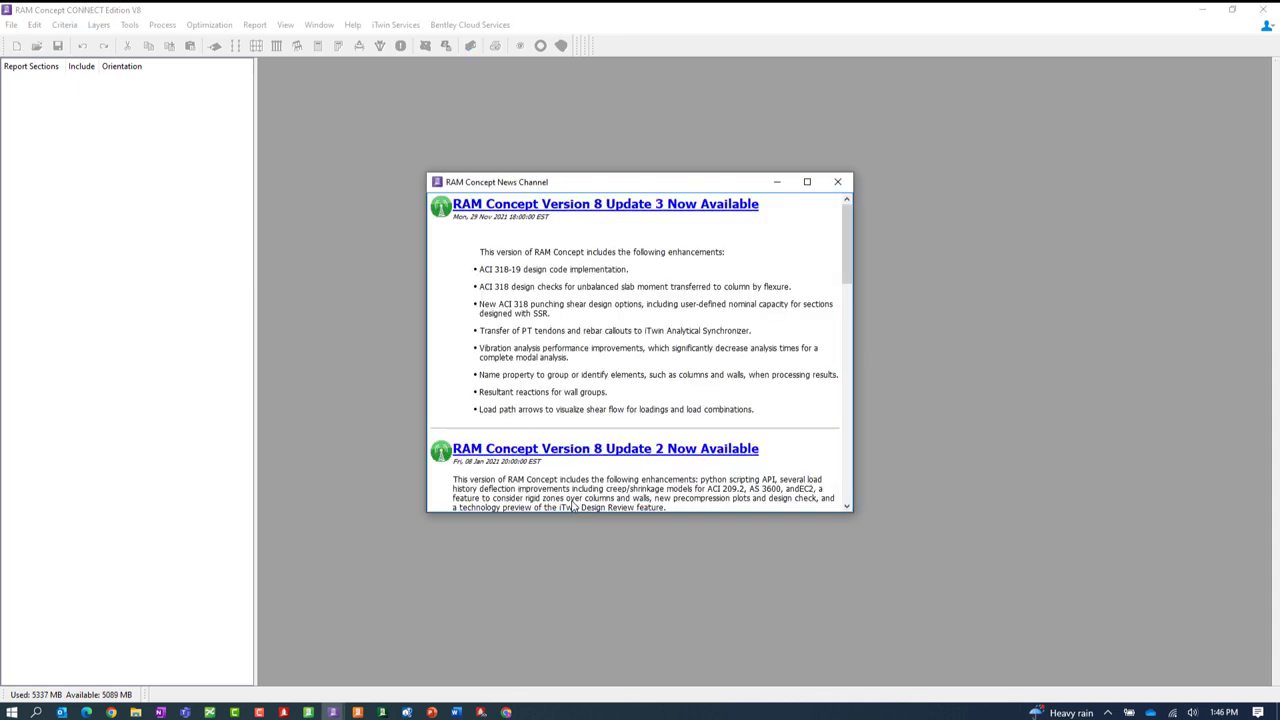
pyautogui.click(838, 181)
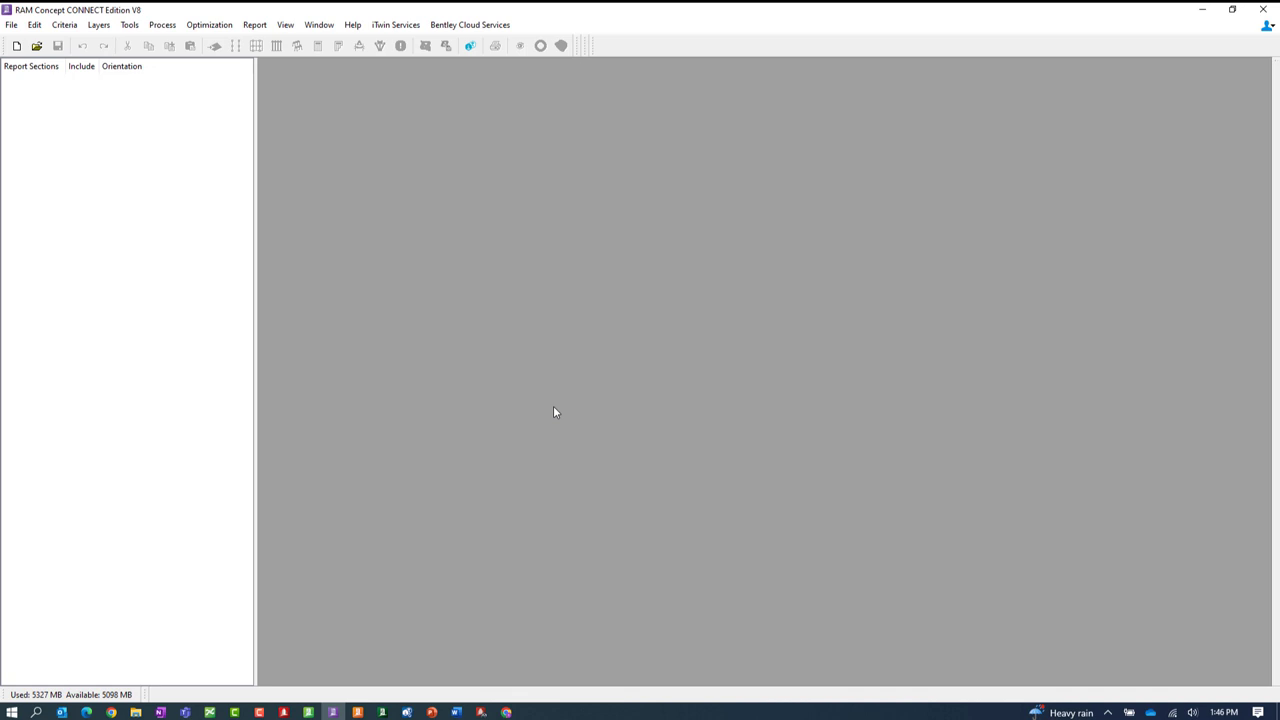
# Set up an iTwin Services pull from the local repository CC Repository.ism in the desktop's CC Dataset folder
pyautogui.click(469, 45)
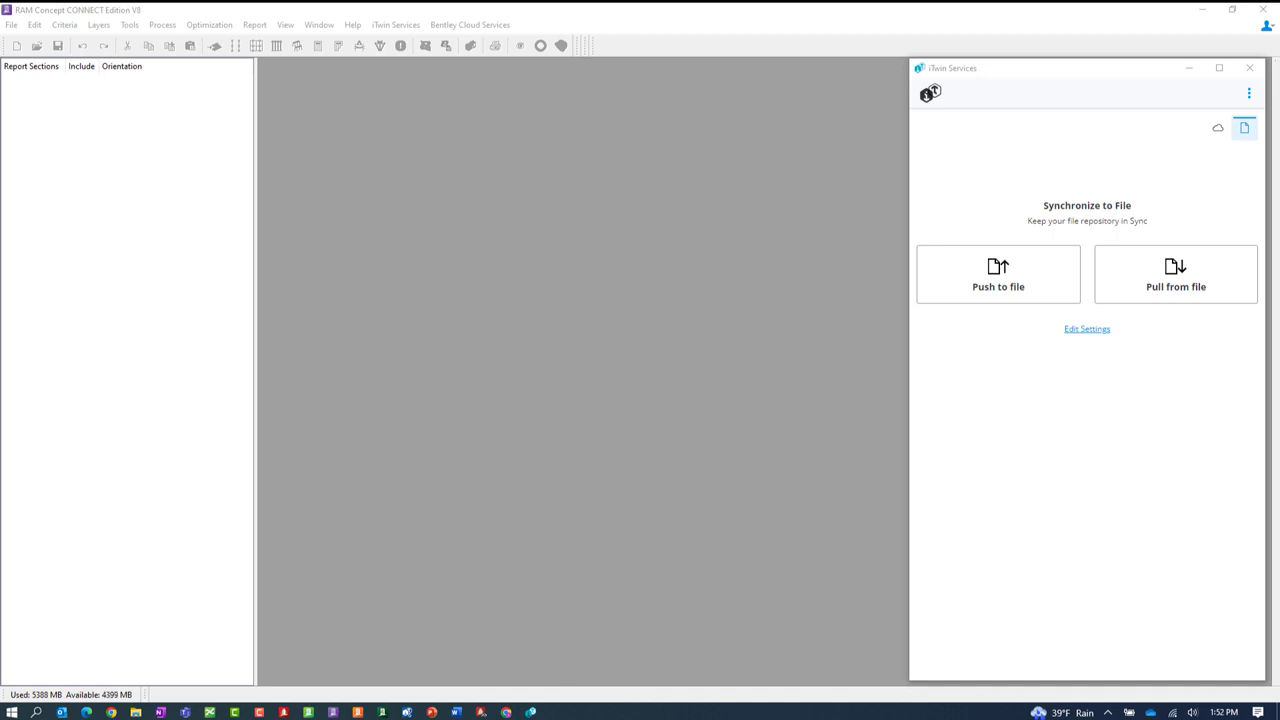
pyautogui.click(1088, 548)
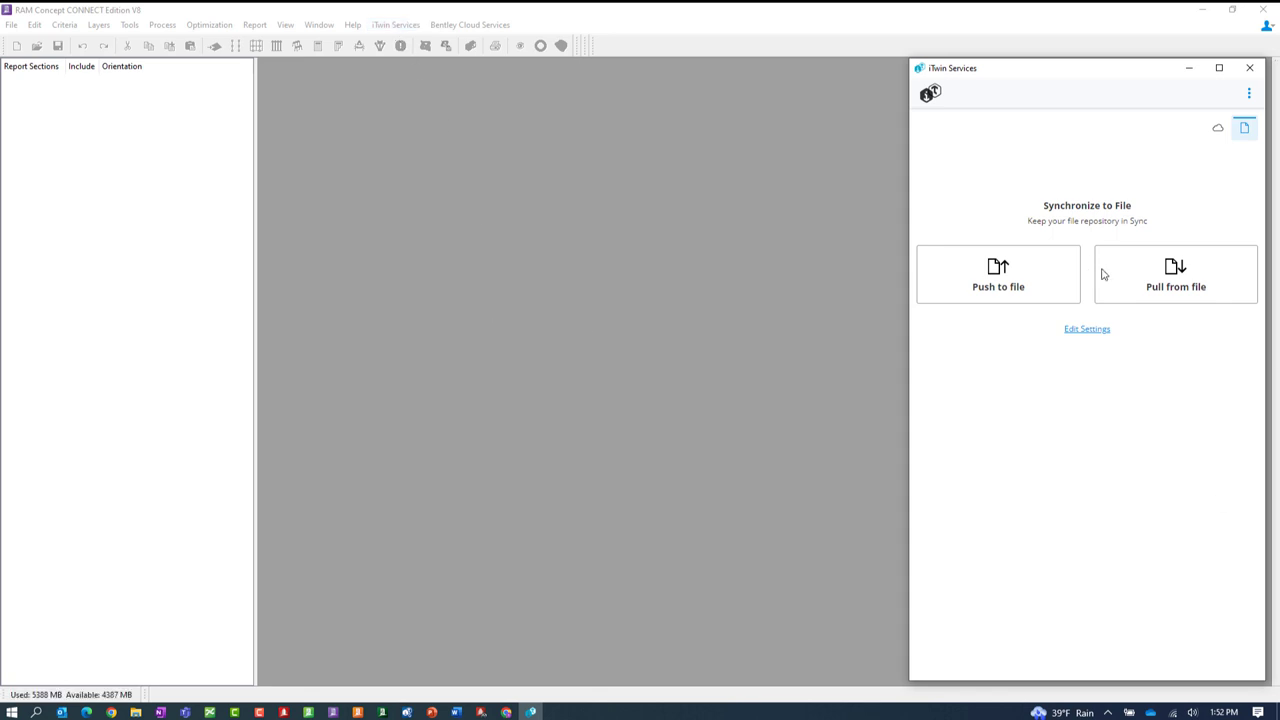
pyautogui.click(1141, 287)
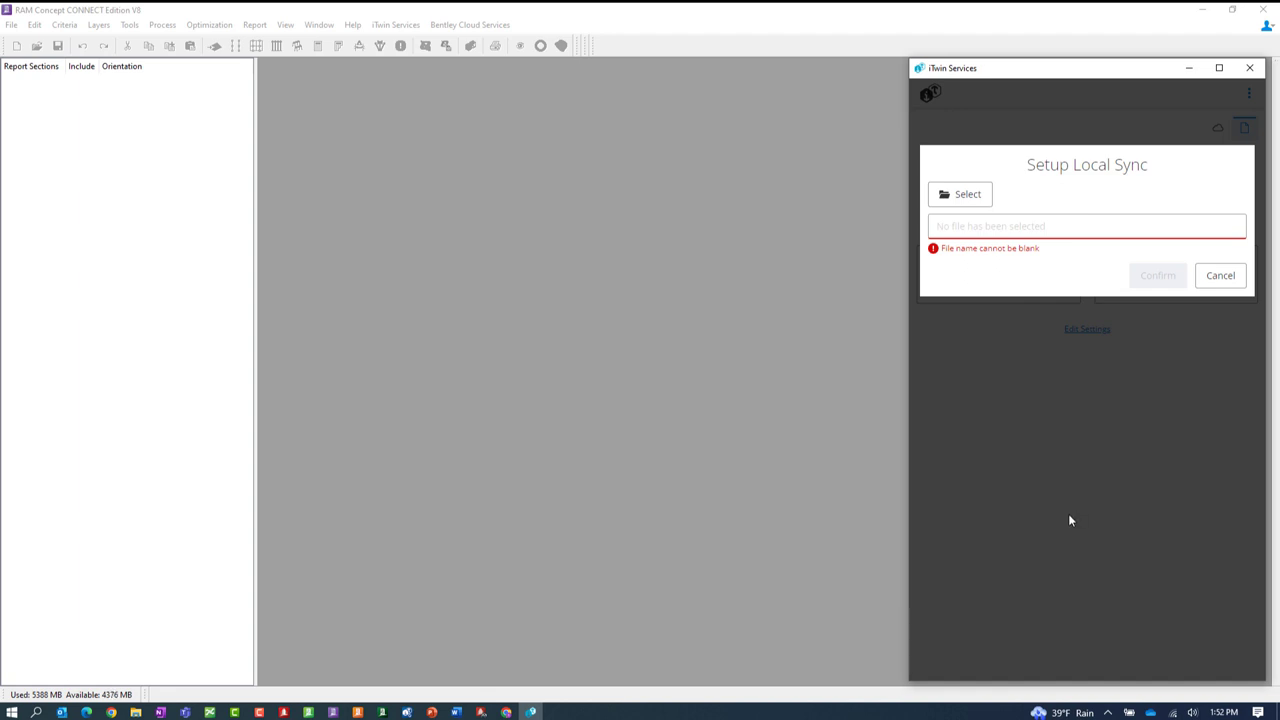
pyautogui.click(962, 194)
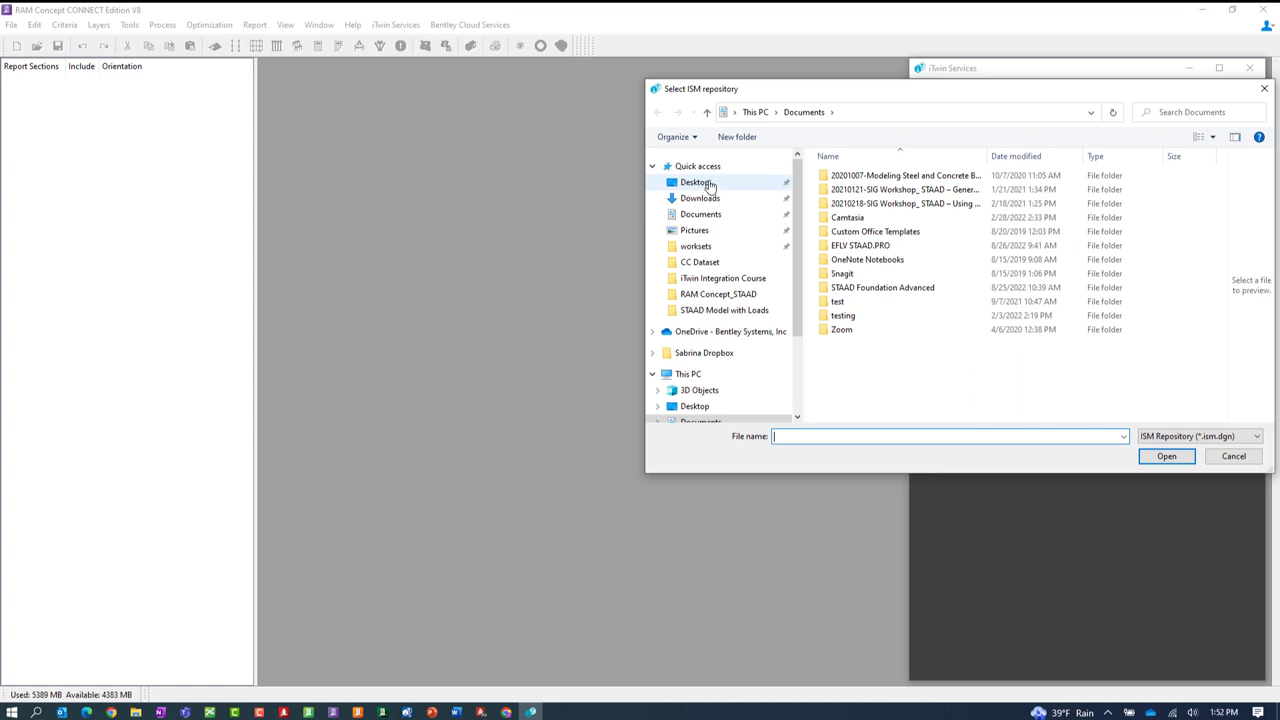
pyautogui.click(706, 184)
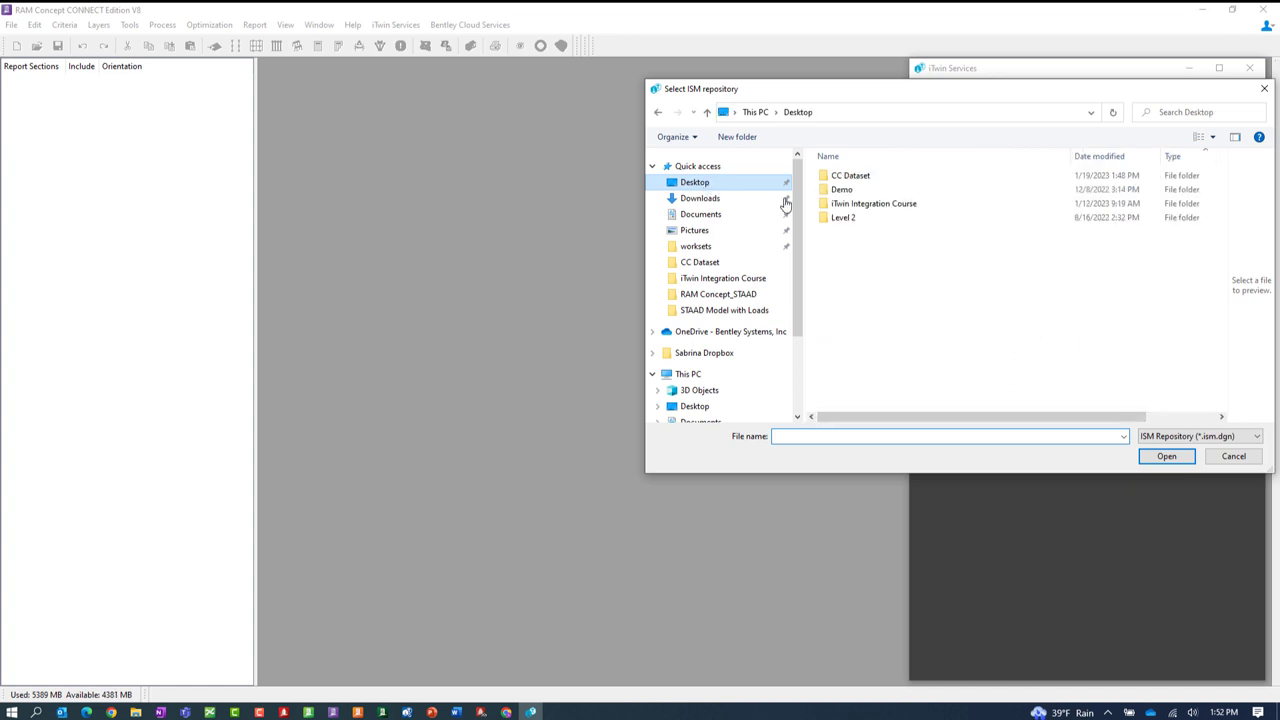
pyautogui.click(853, 177)
pyautogui.click(853, 177)
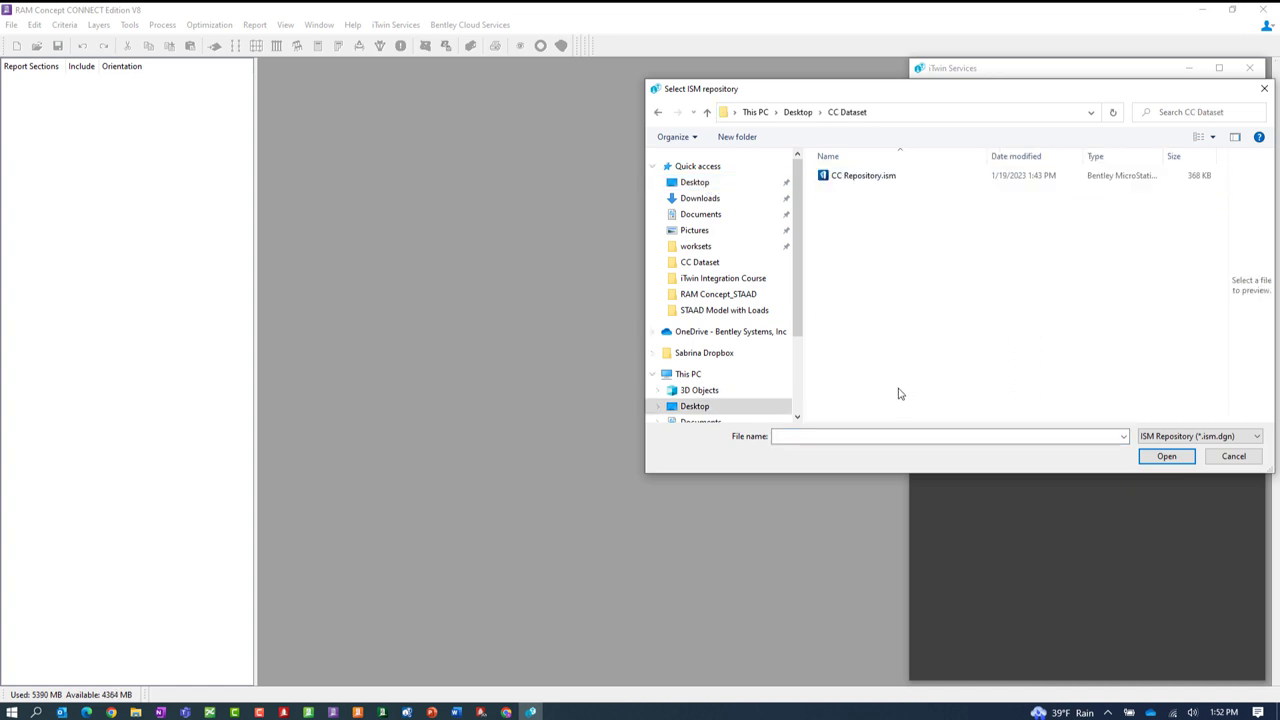
pyautogui.click(845, 177)
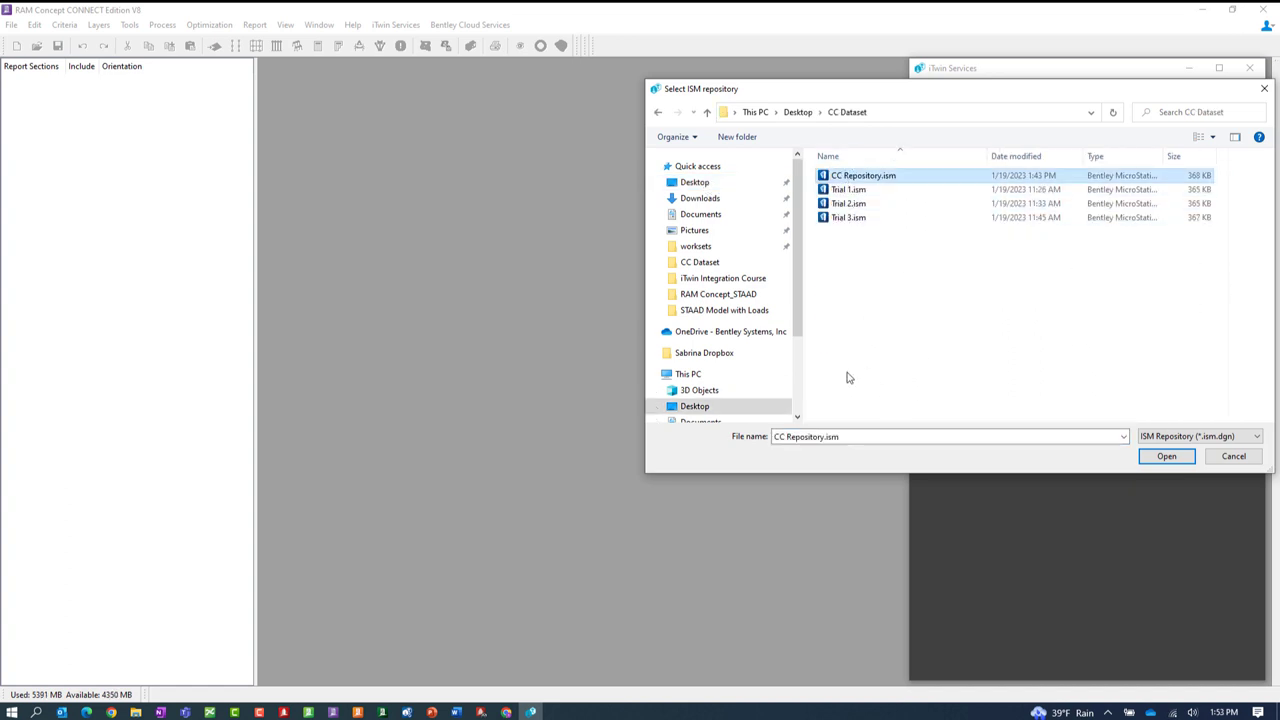
pyautogui.click(1177, 459)
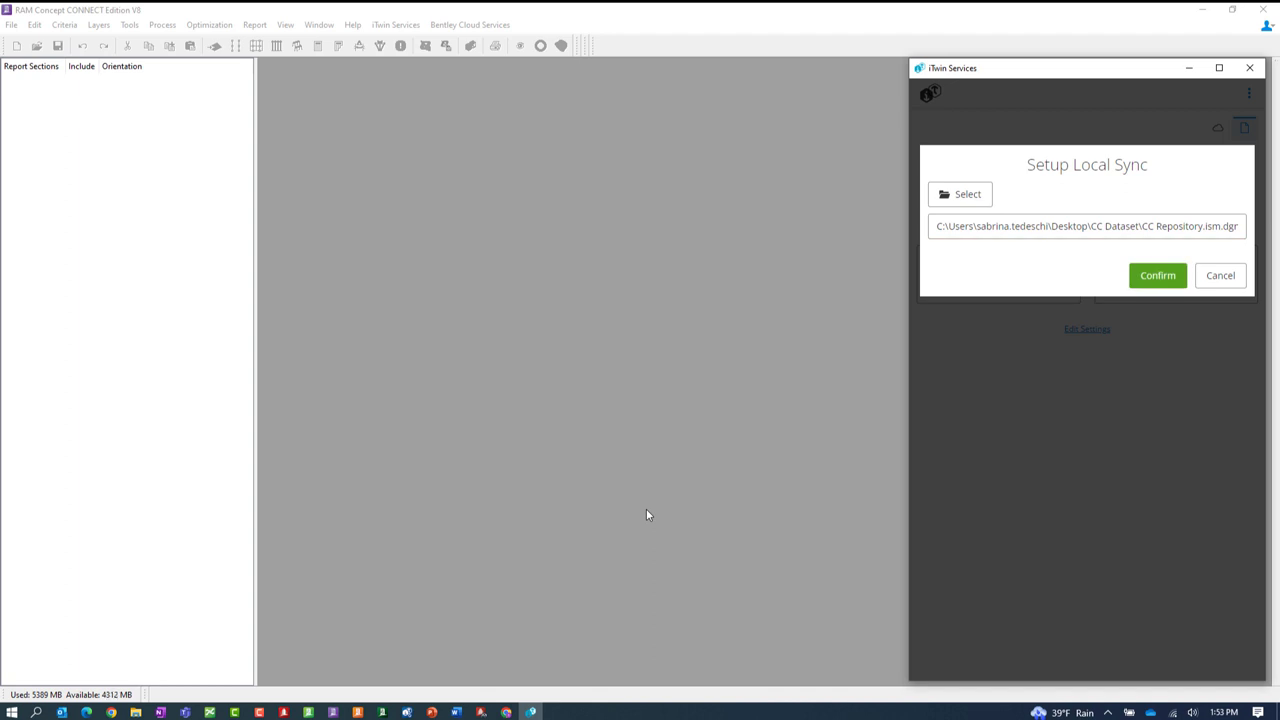
pyautogui.click(1157, 277)
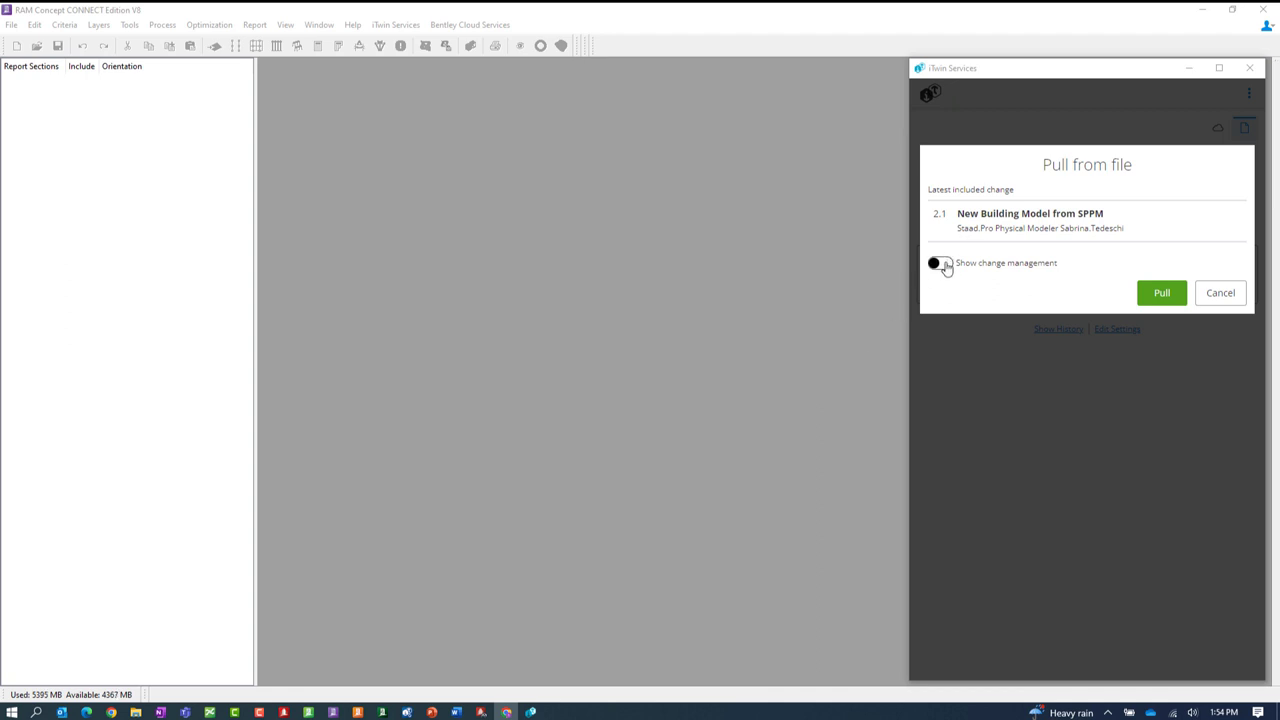
# Pull the latest change without change management and set the new file to ACI 318, version 2019, with US units
pyautogui.click(1160, 293)
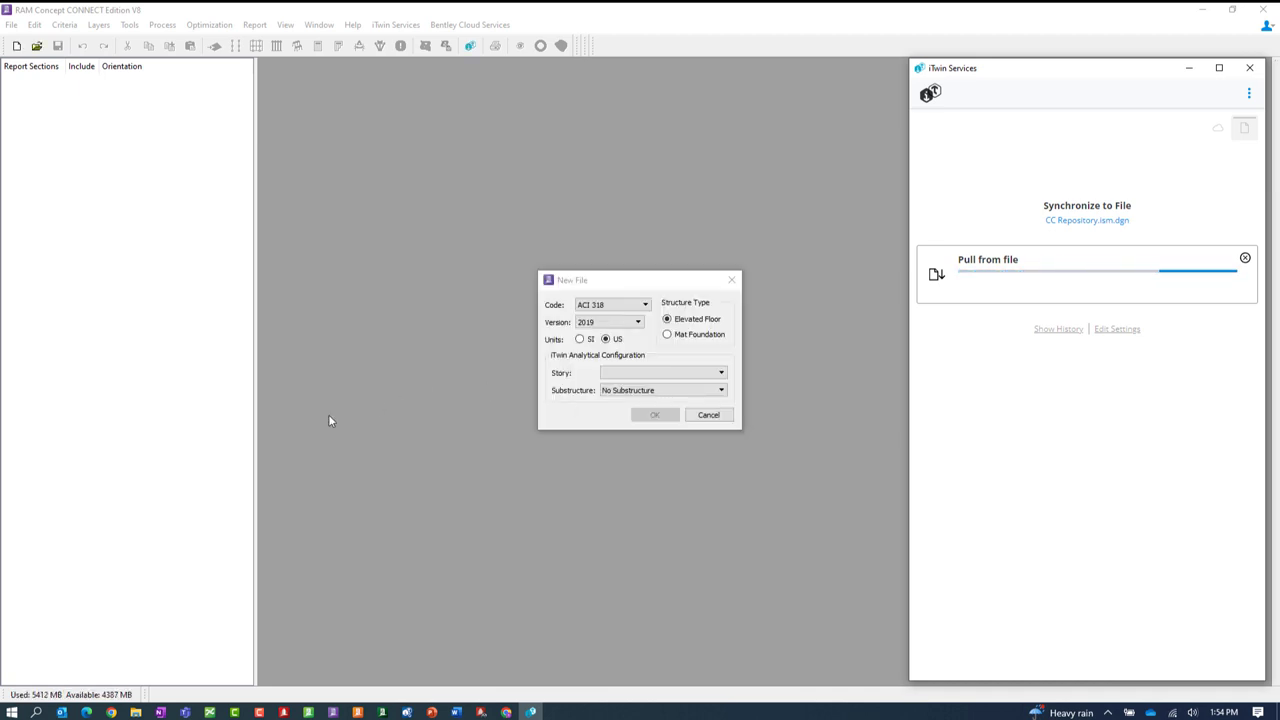
pyautogui.click(593, 284)
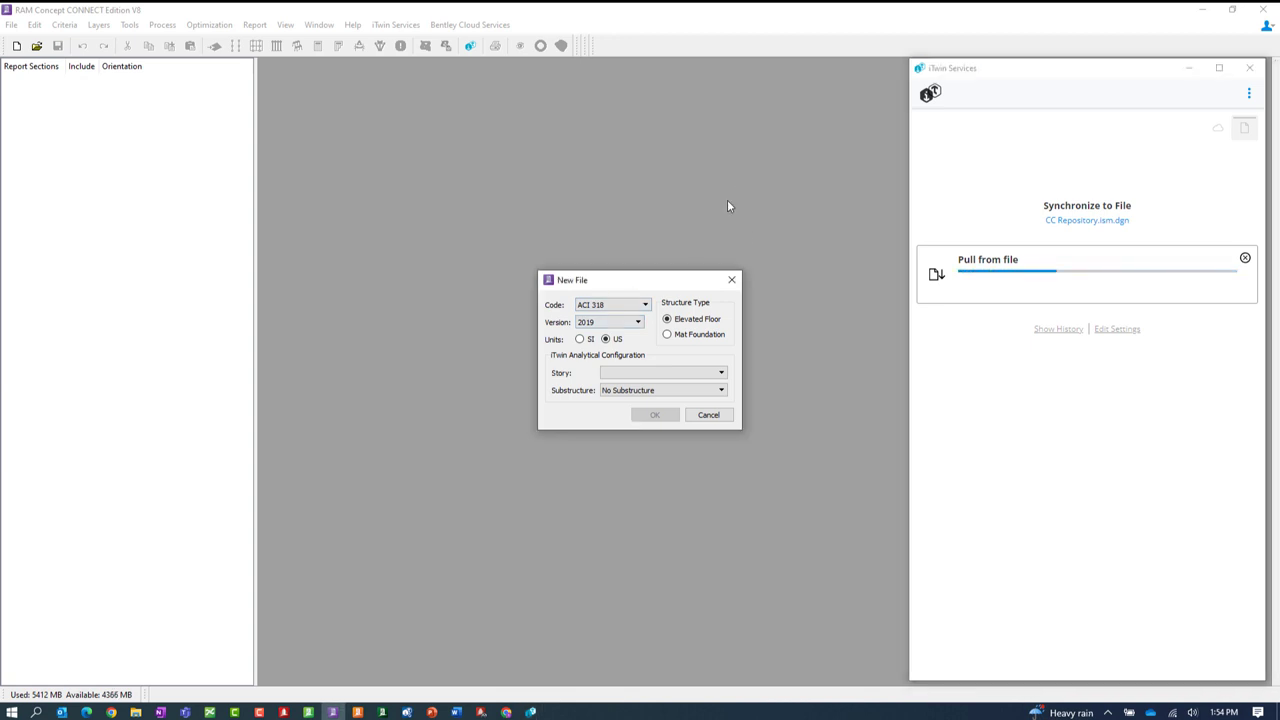
pyautogui.click(607, 305)
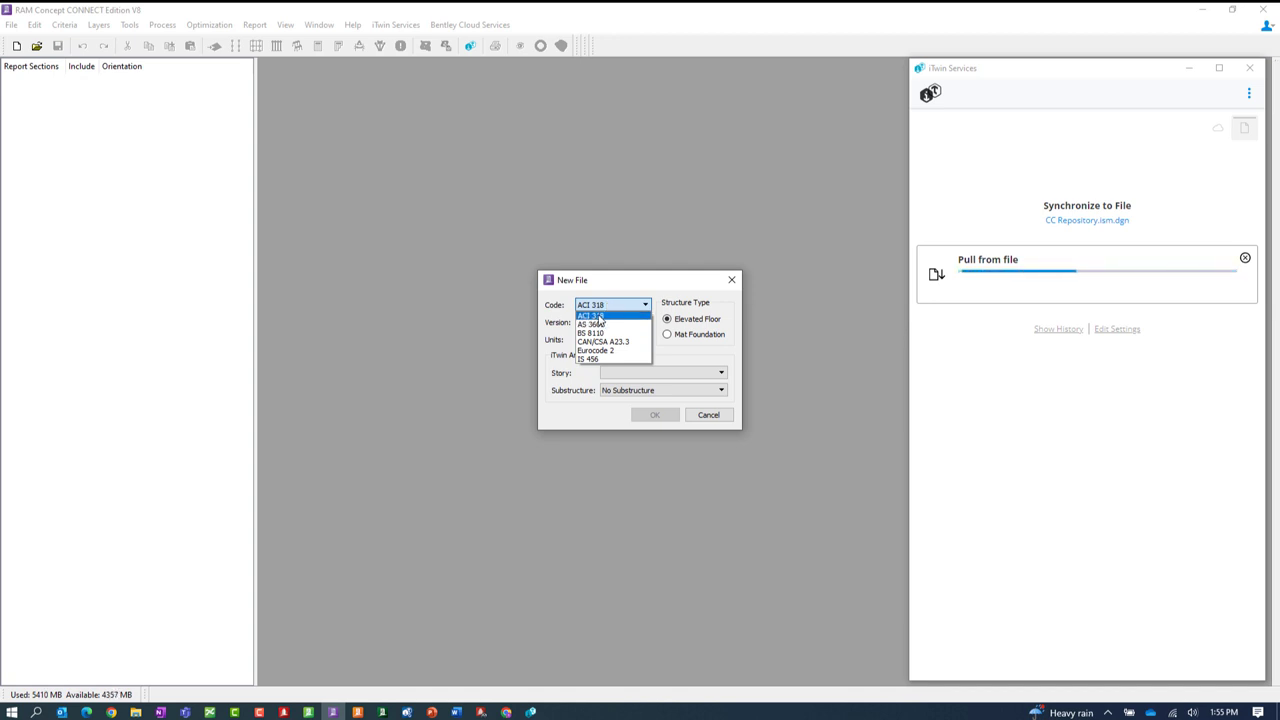
pyautogui.click(600, 317)
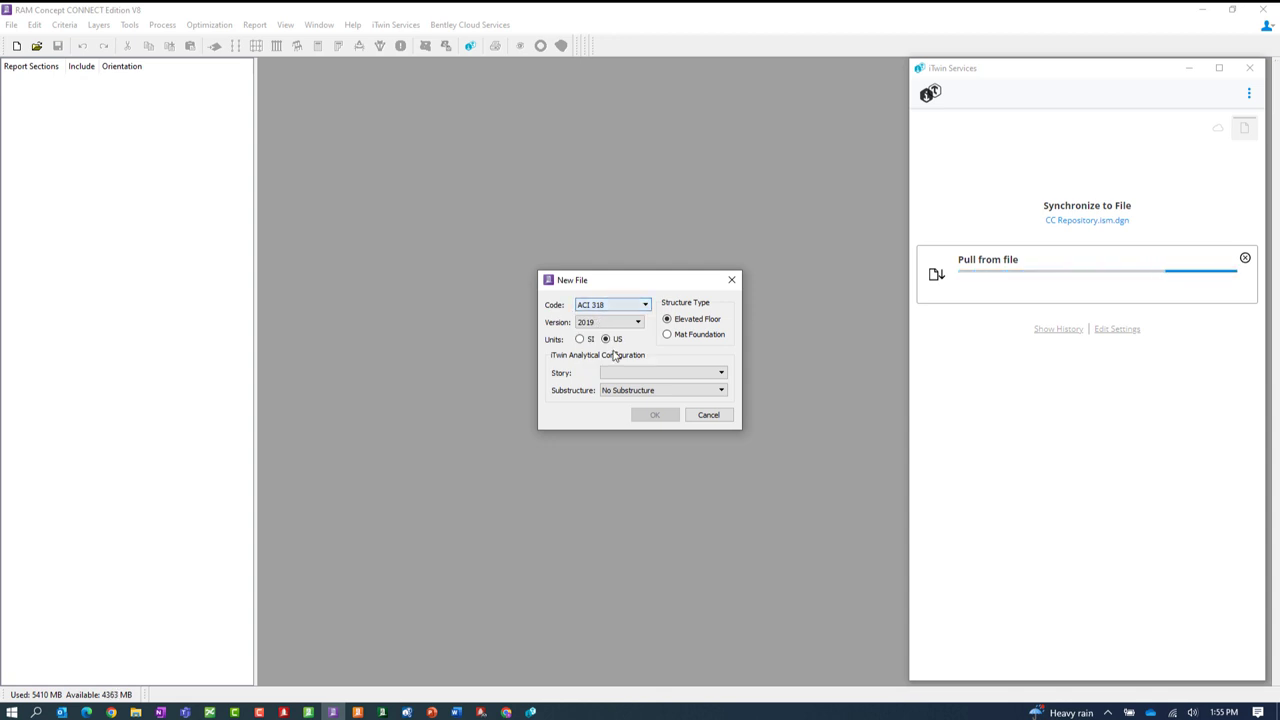
pyautogui.click(598, 322)
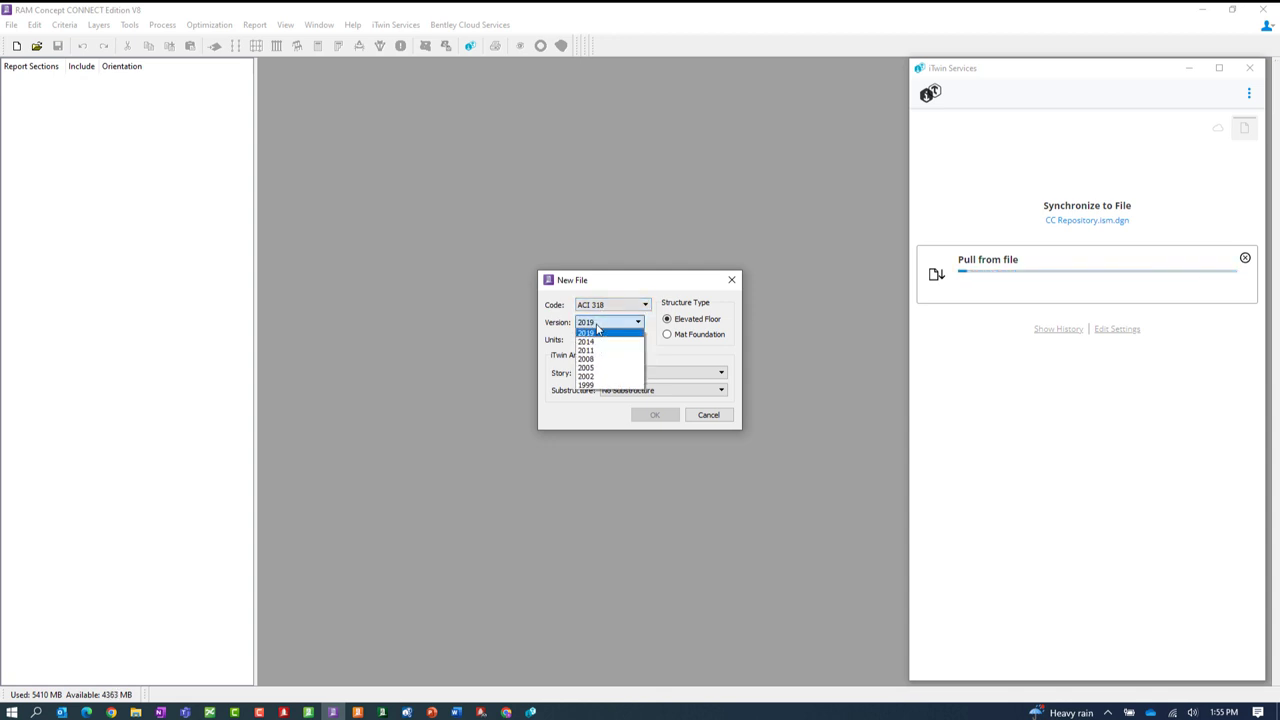
pyautogui.click(598, 331)
pyautogui.click(605, 339)
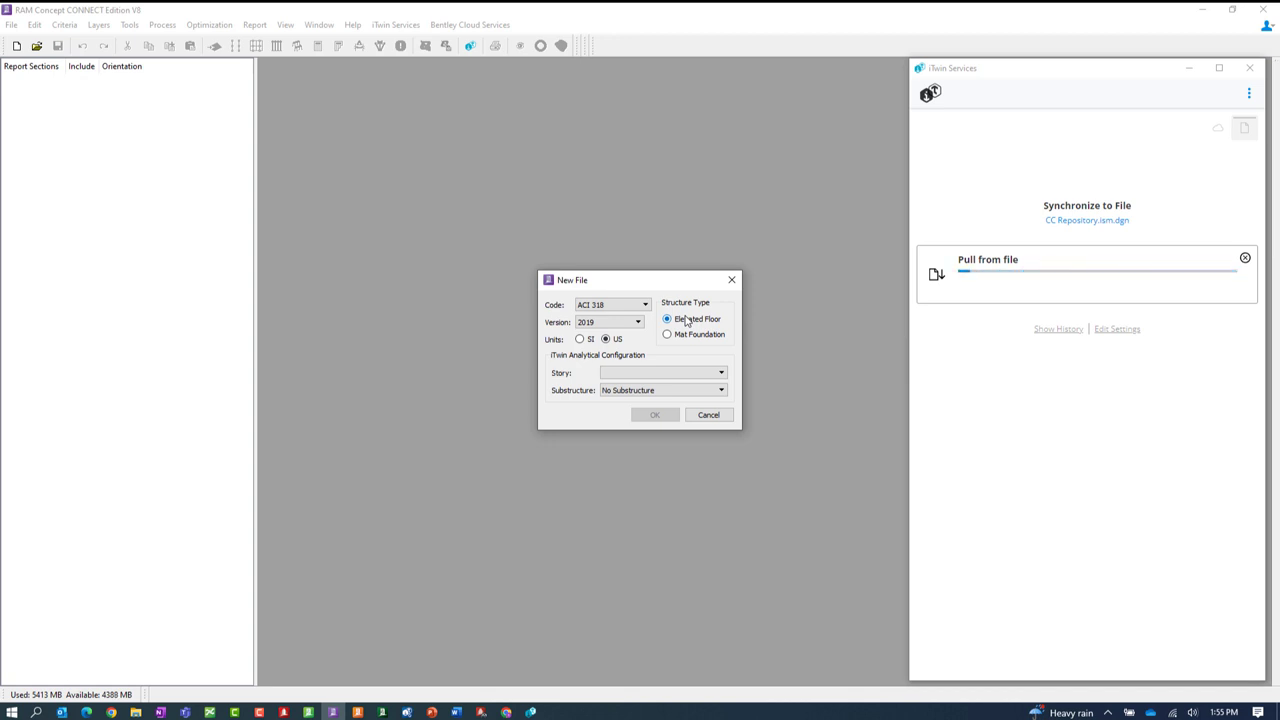
# Create the elevated floor file from story 3 (112.667 ft) with no substructure, and close iTwin Services
pyautogui.click(614, 374)
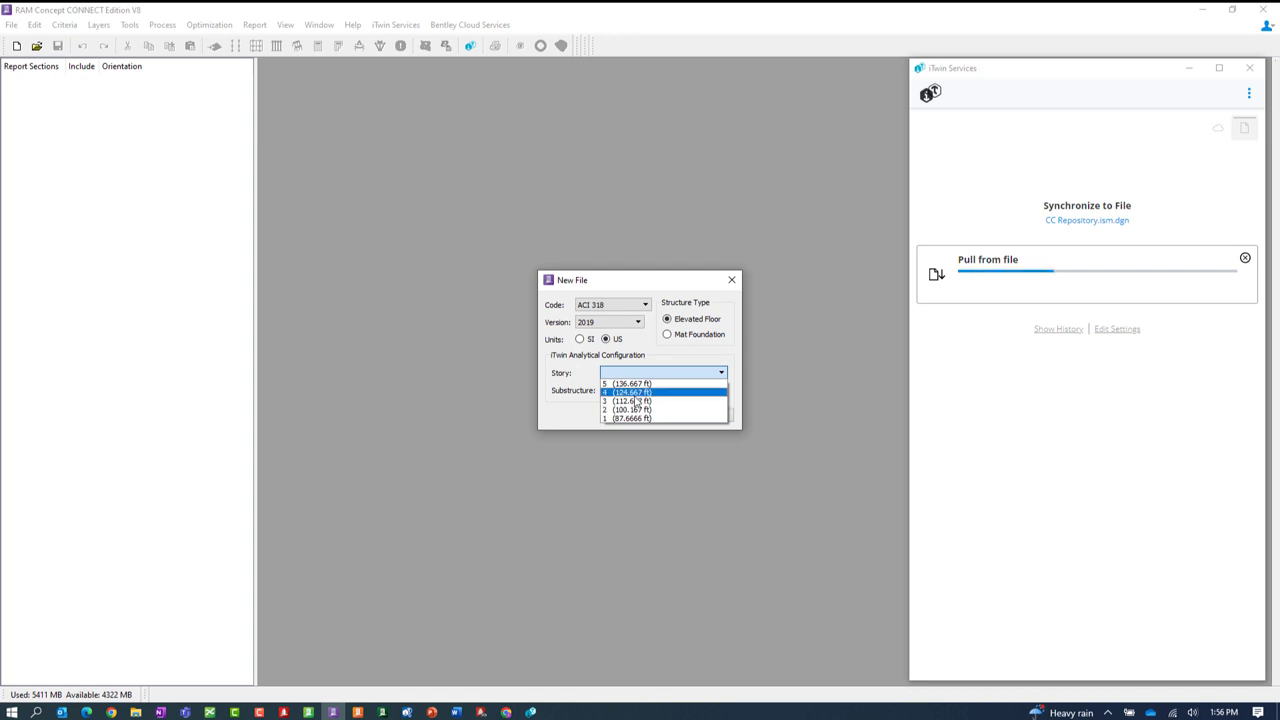
pyautogui.click(630, 401)
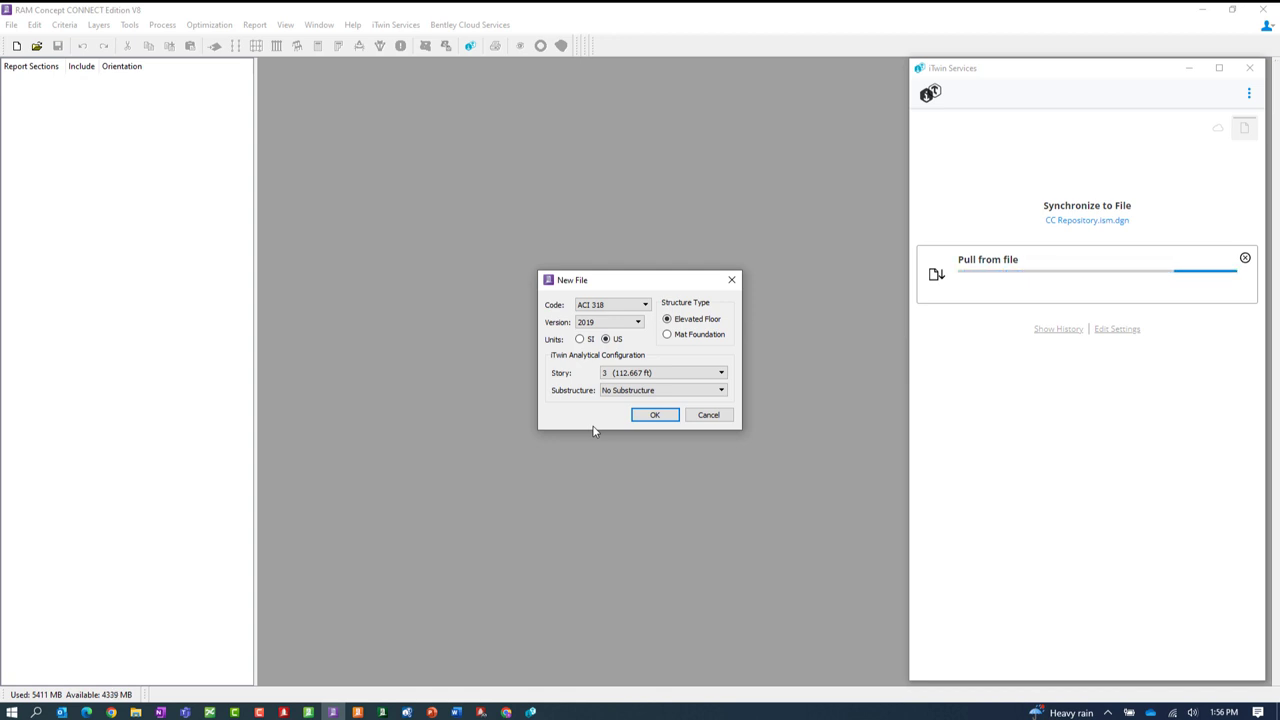
pyautogui.click(656, 416)
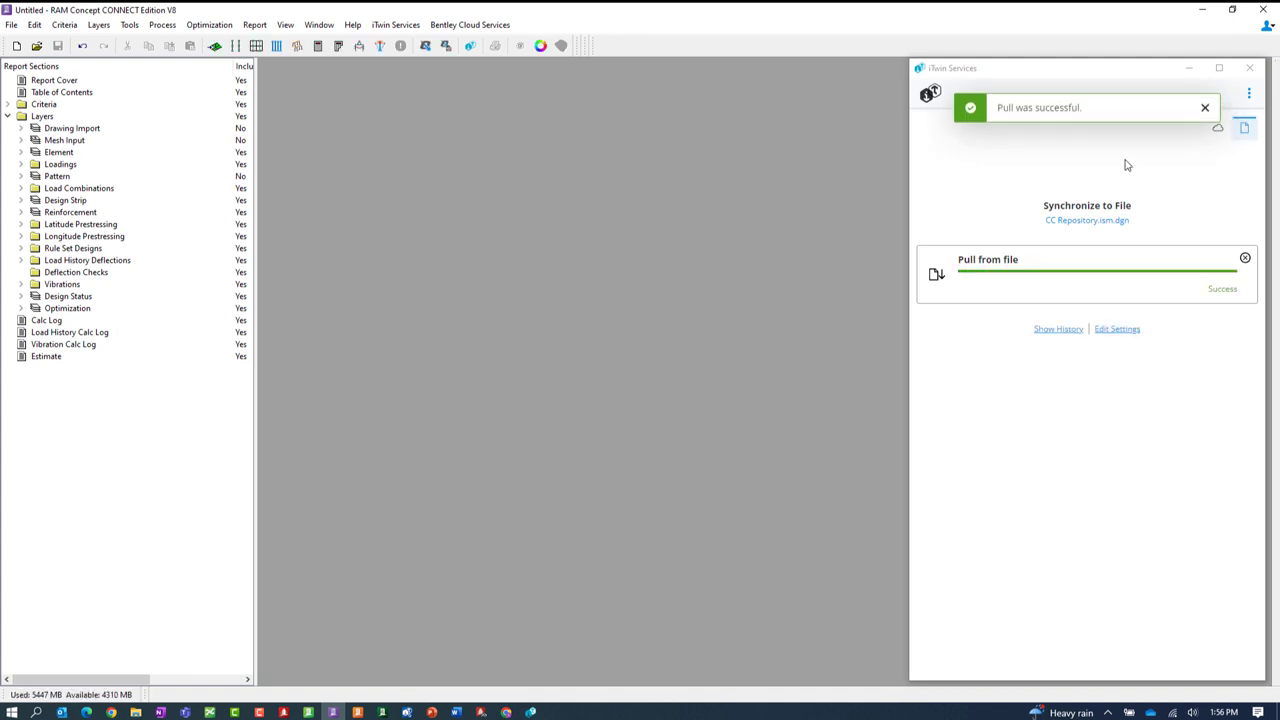
pyautogui.click(1205, 108)
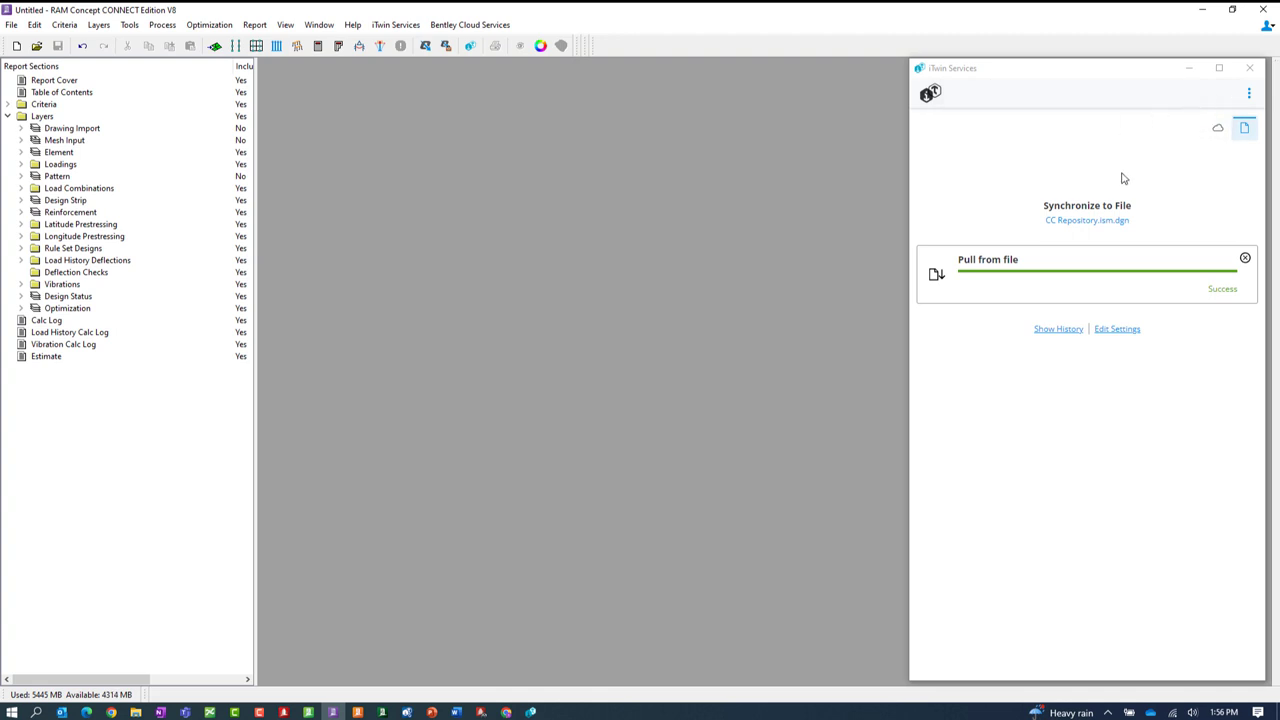
pyautogui.click(1253, 68)
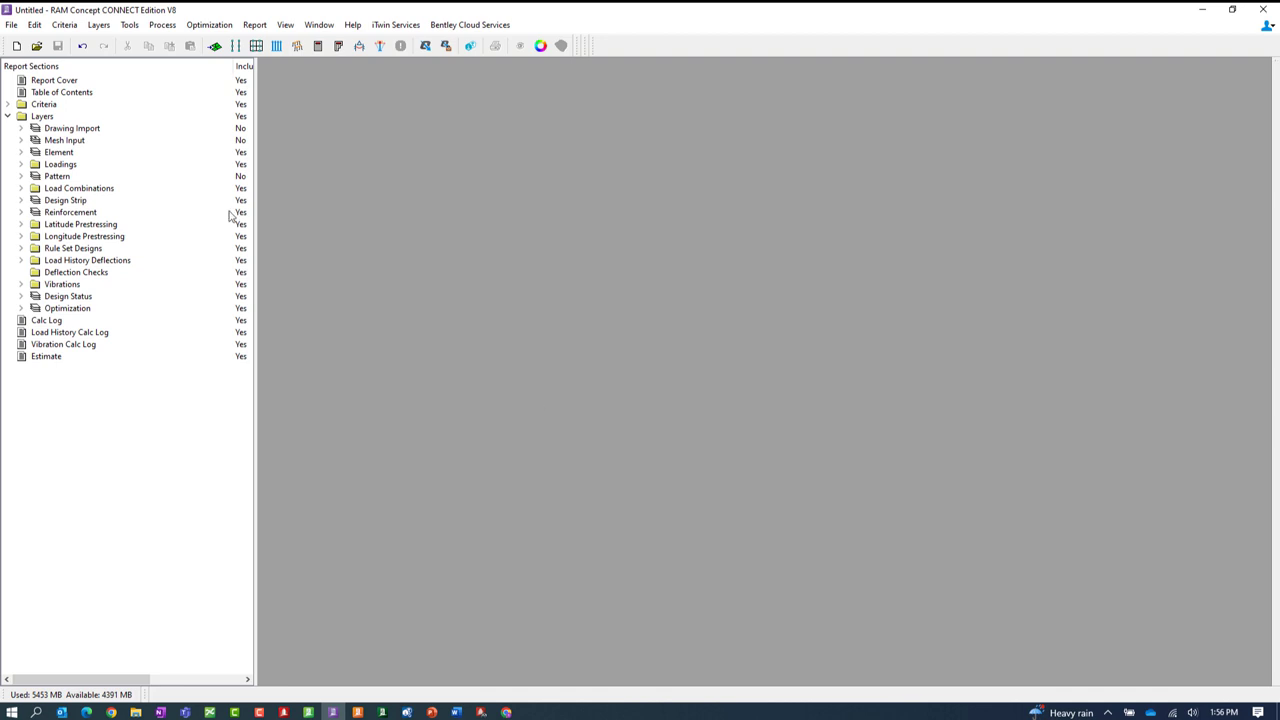
# Open the Mesh Input standard plan and examine the main slab area and the adjoining wing's slab area by selecting each
pyautogui.click(100, 31)
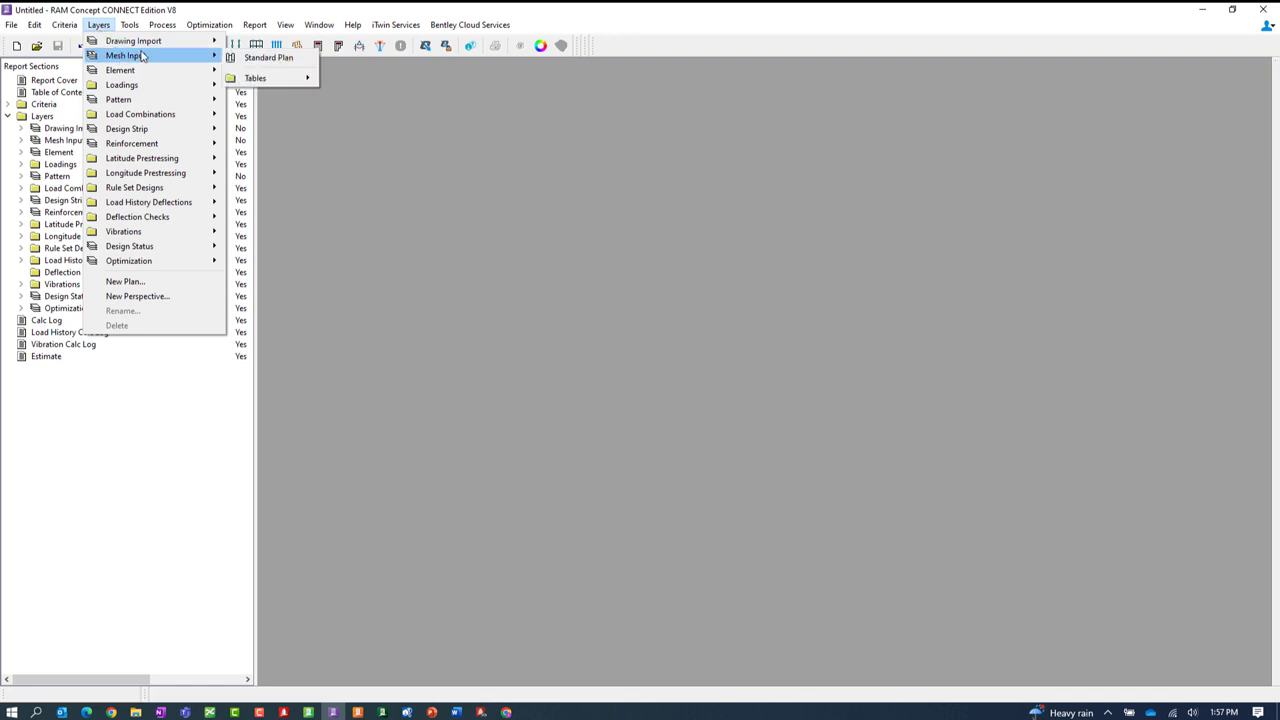
pyautogui.click(236, 55)
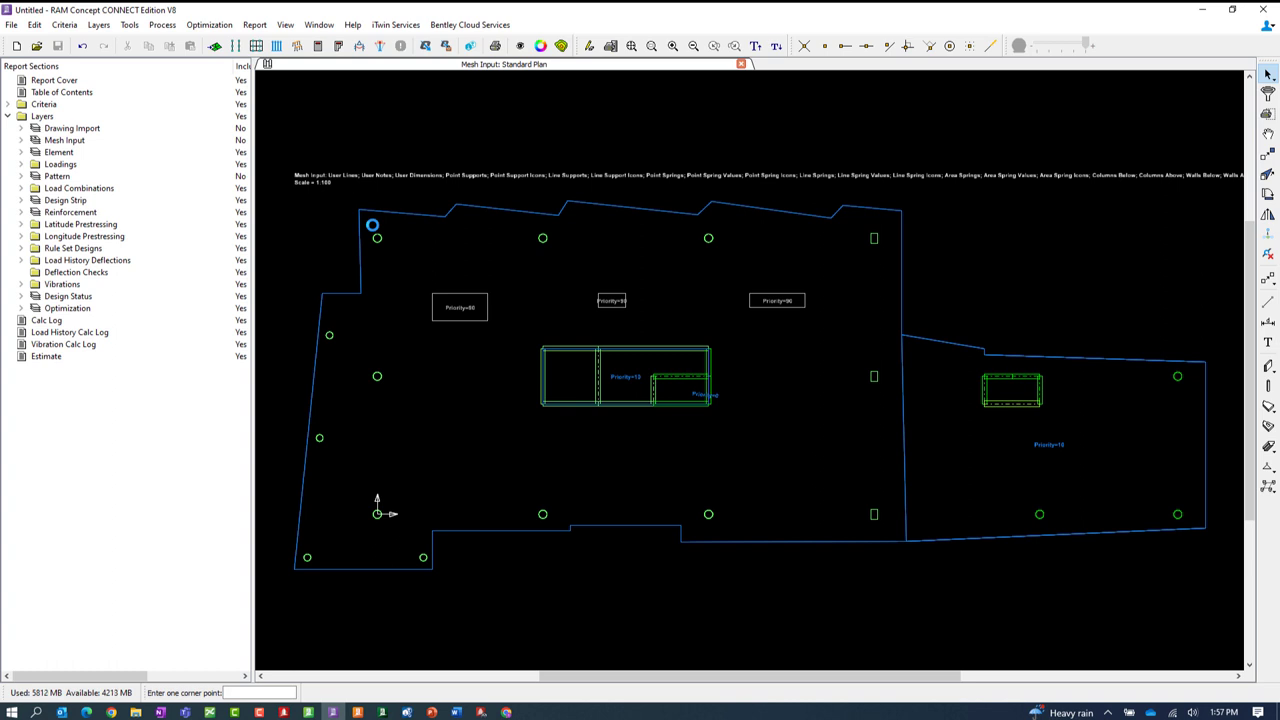
pyautogui.click(776, 461)
pyautogui.click(777, 462)
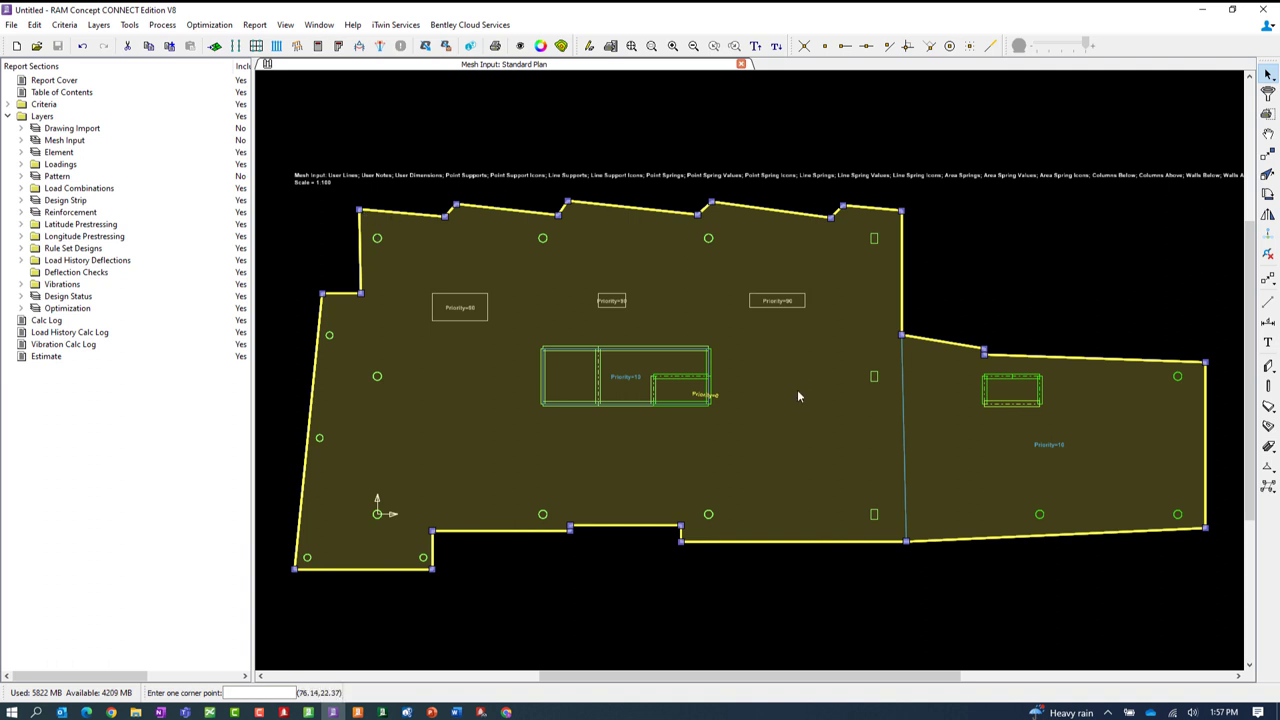
pyautogui.click(944, 446)
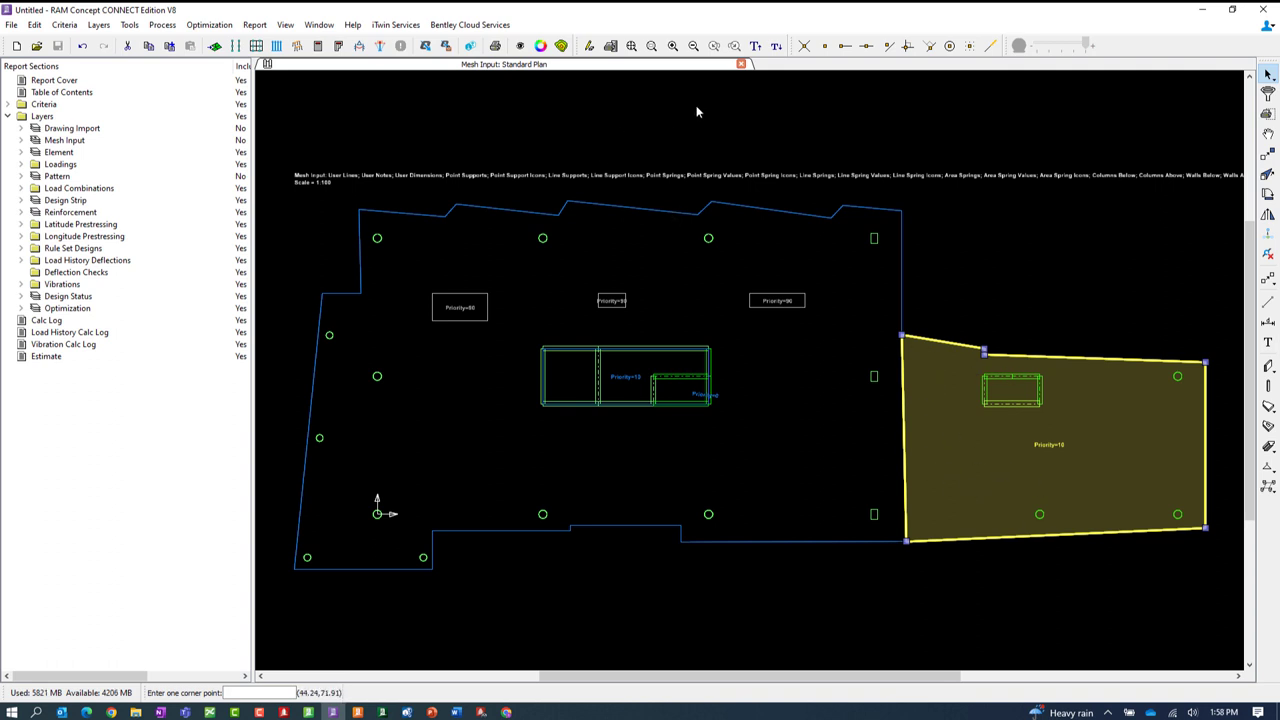
# Enlarge the priority label text on the Mesh Input plan and clear the slab area selection
pyautogui.click(755, 46)
pyautogui.click(755, 46)
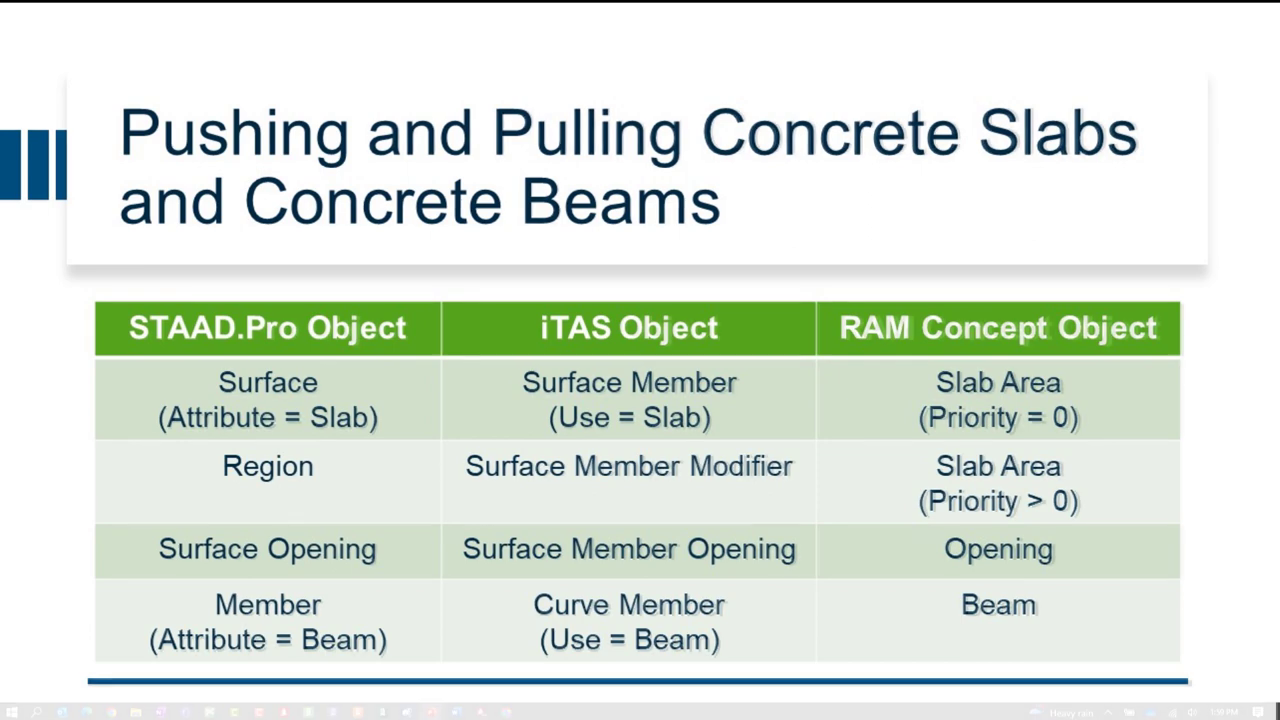
pyautogui.hotkey('alt', 'Tab')
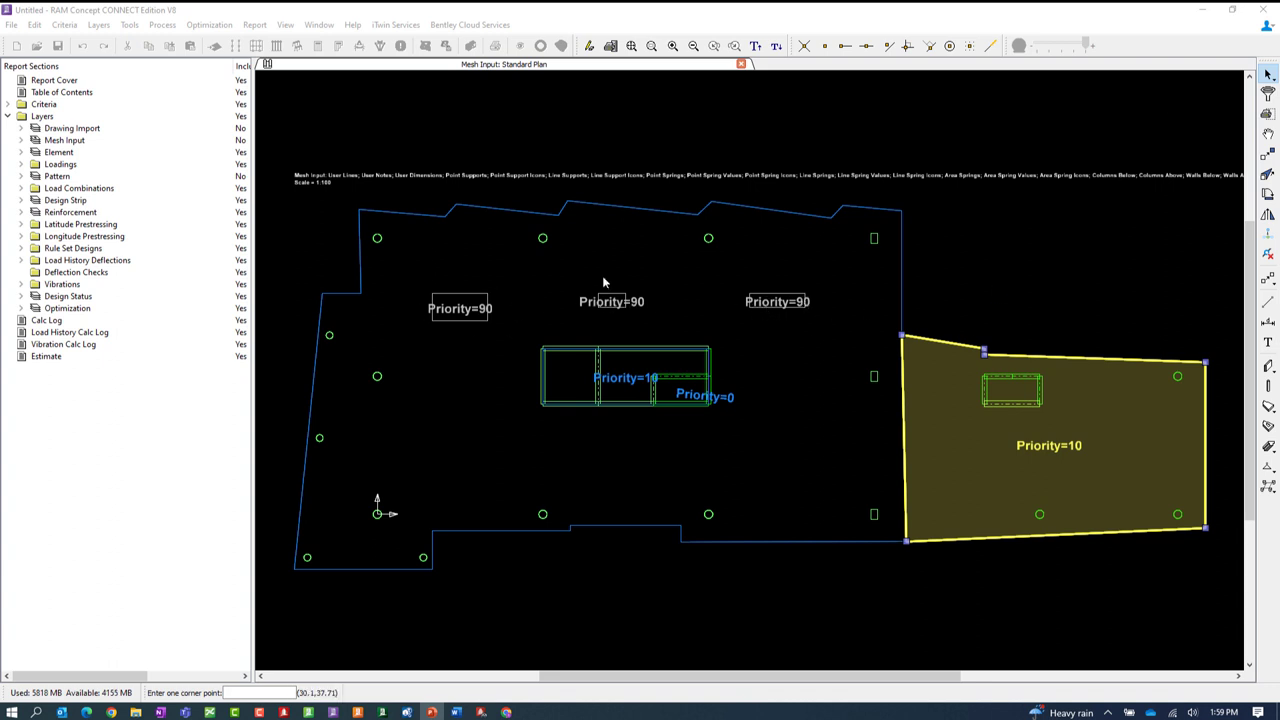
pyautogui.click(1040, 246)
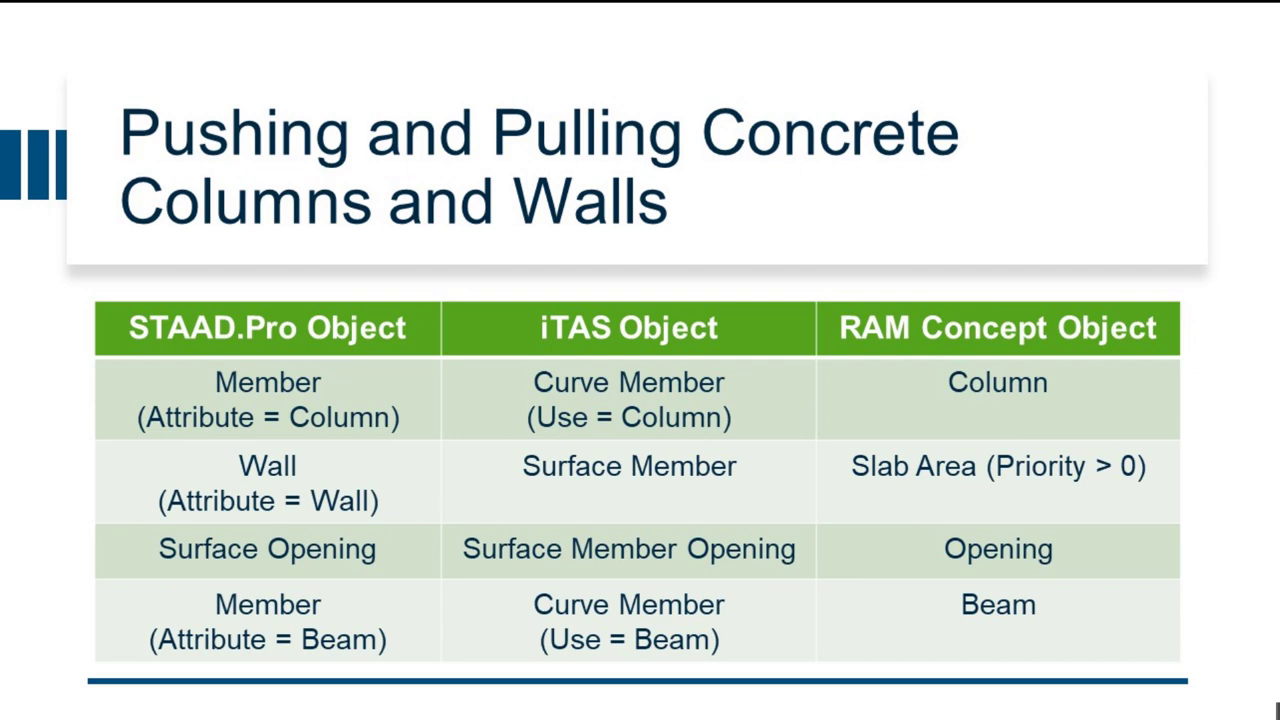
pyautogui.press('Right')
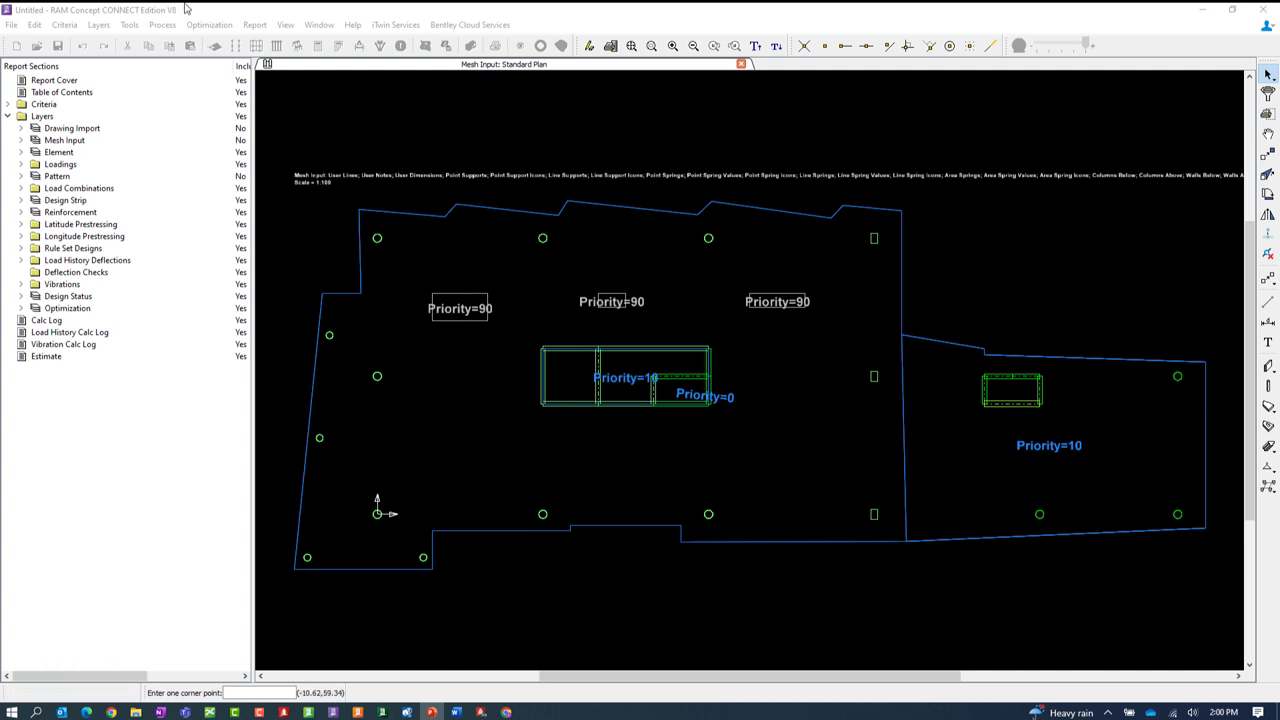
# Generate the floor's finite element mesh with an element size of 3 feet
pyautogui.click(332, 712)
pyautogui.click(213, 45)
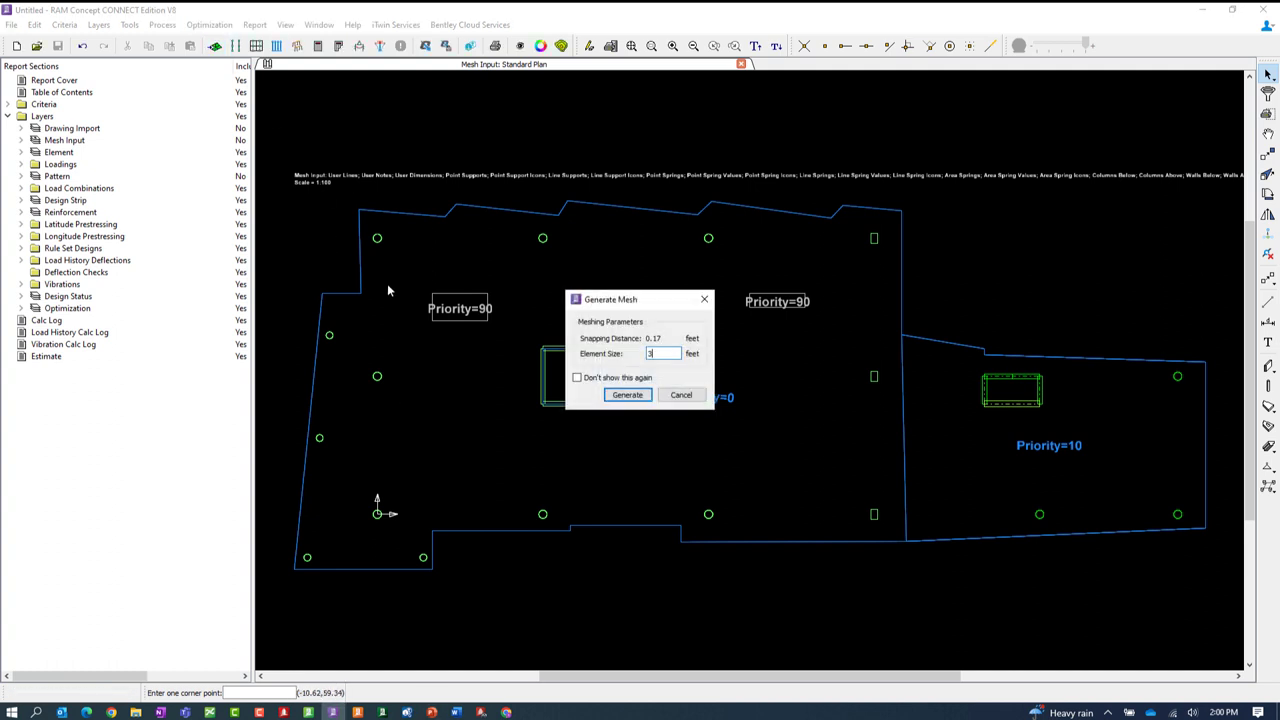
pyautogui.press('Return')
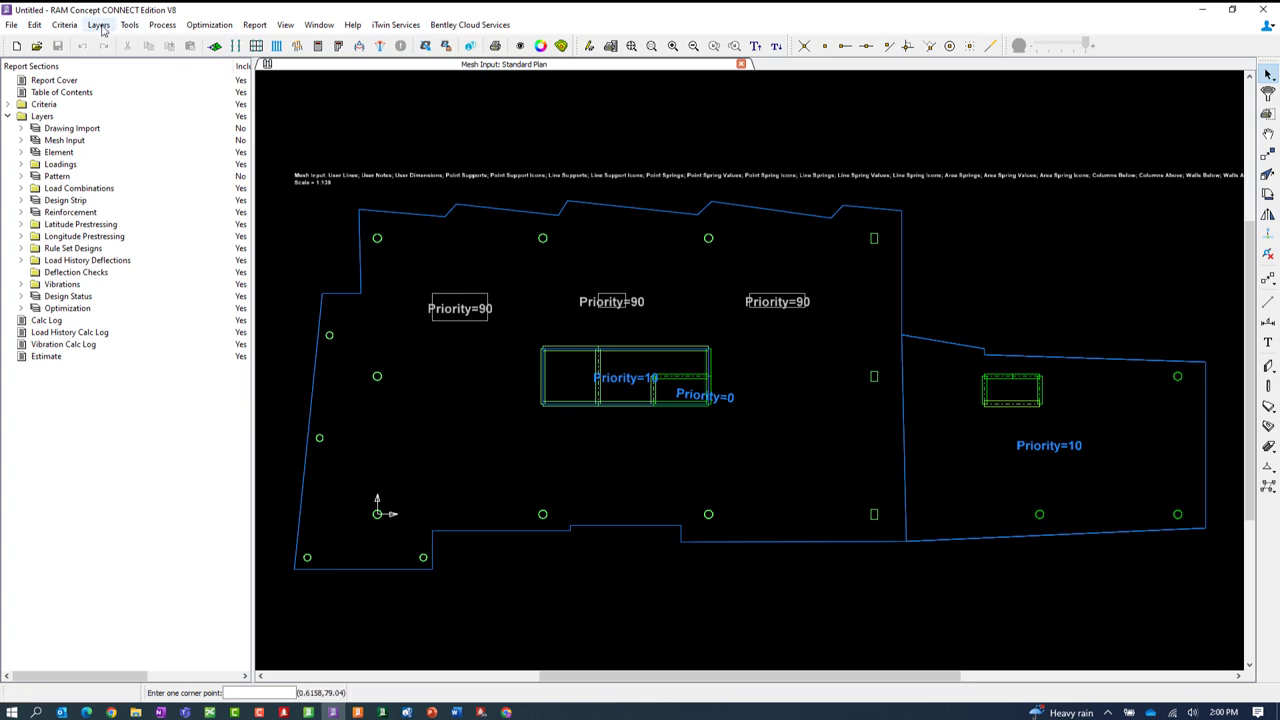
# Open the Element layer's Structure Summary Perspective to inspect the meshed slabs, columns and walls in 3D
pyautogui.click(98, 24)
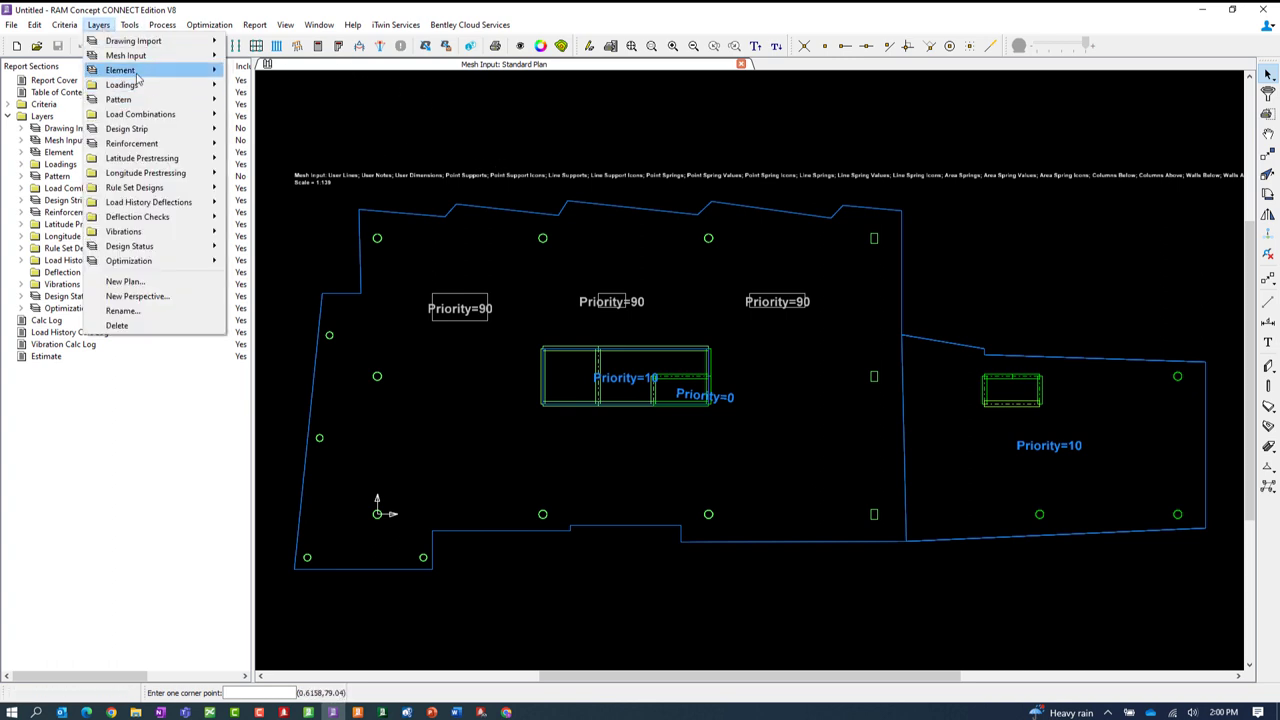
pyautogui.moveTo(132, 72)
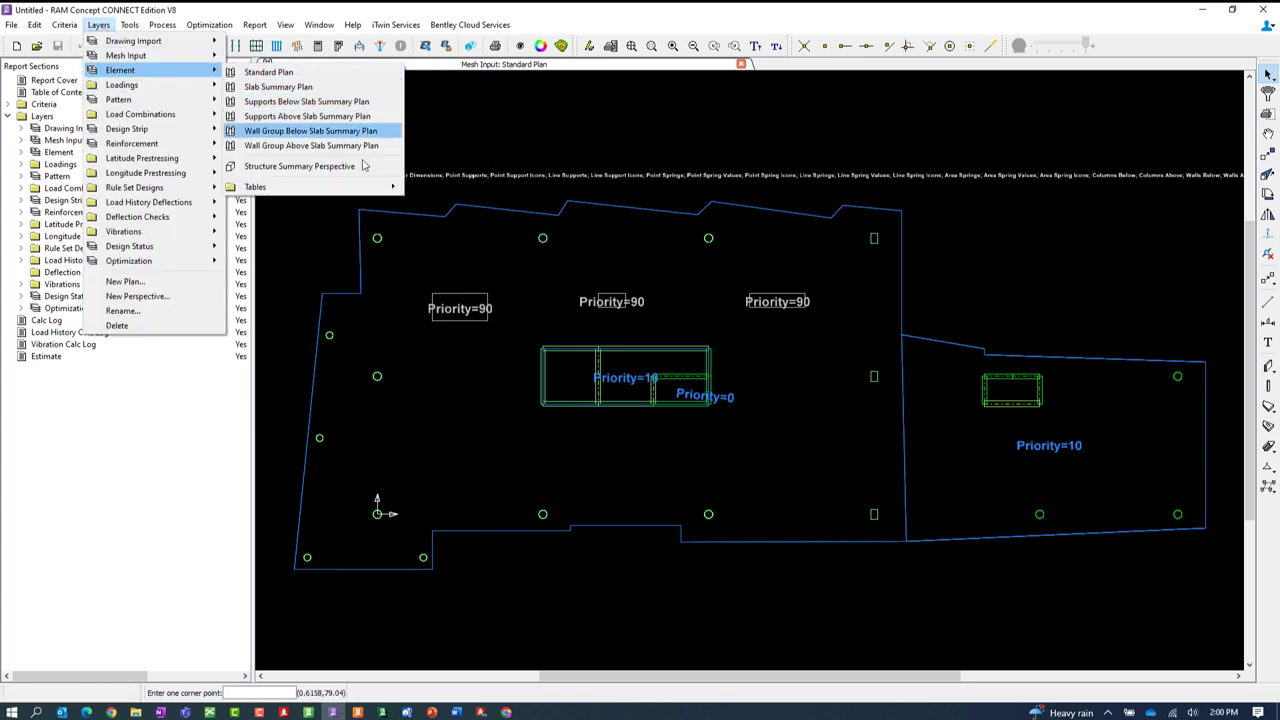
pyautogui.click(300, 162)
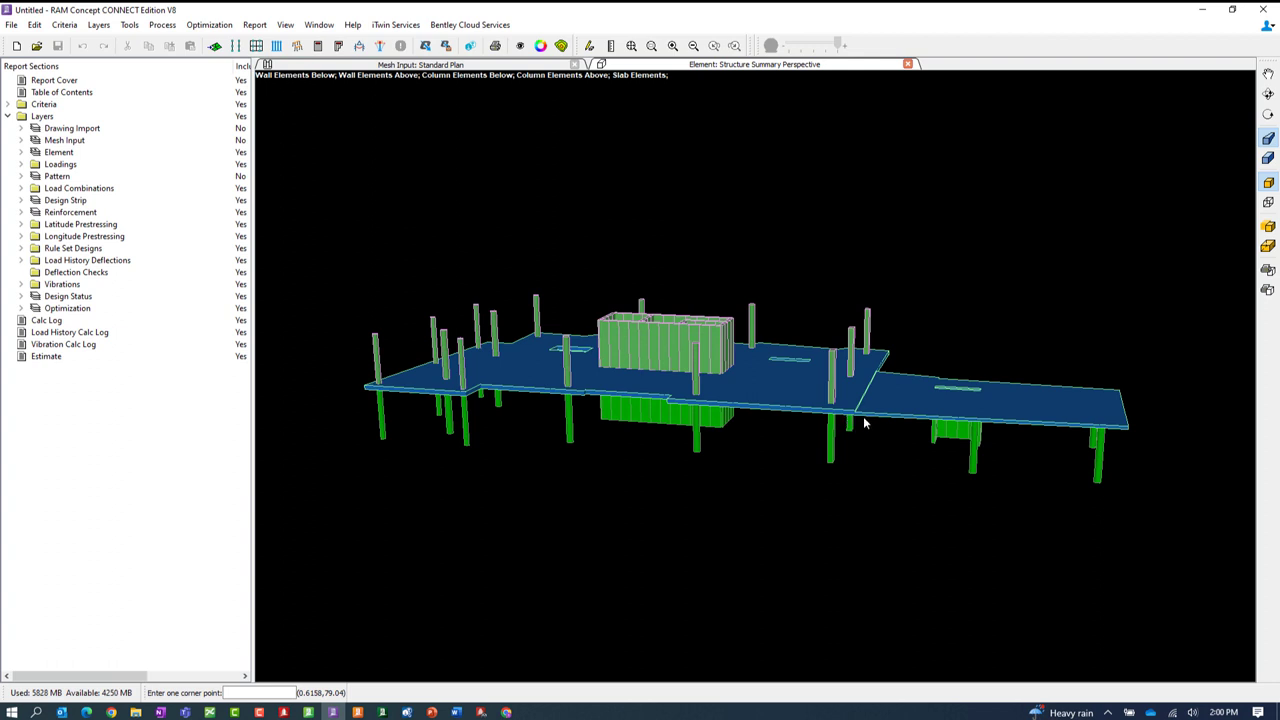
# Open the Loadings criteria and the Materials criteria to review the imported loadings and concrete mixes
pyautogui.click(104, 27)
pyautogui.moveTo(66, 27)
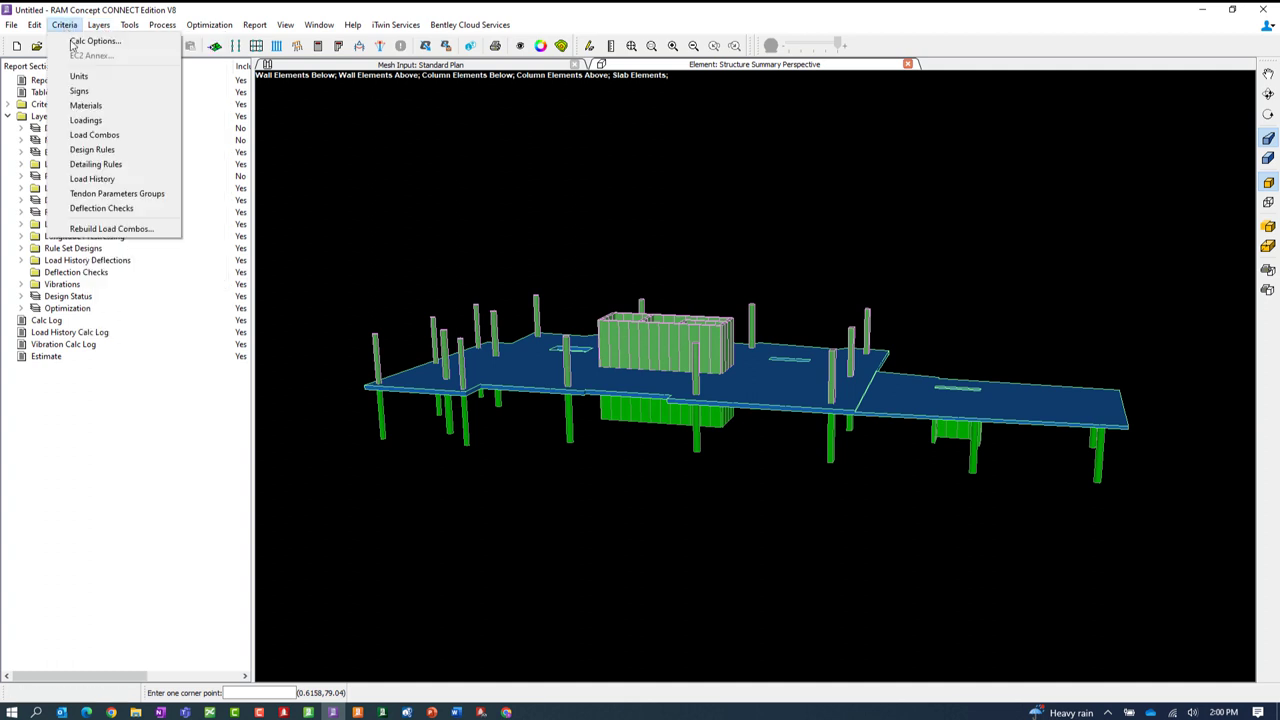
pyautogui.click(82, 121)
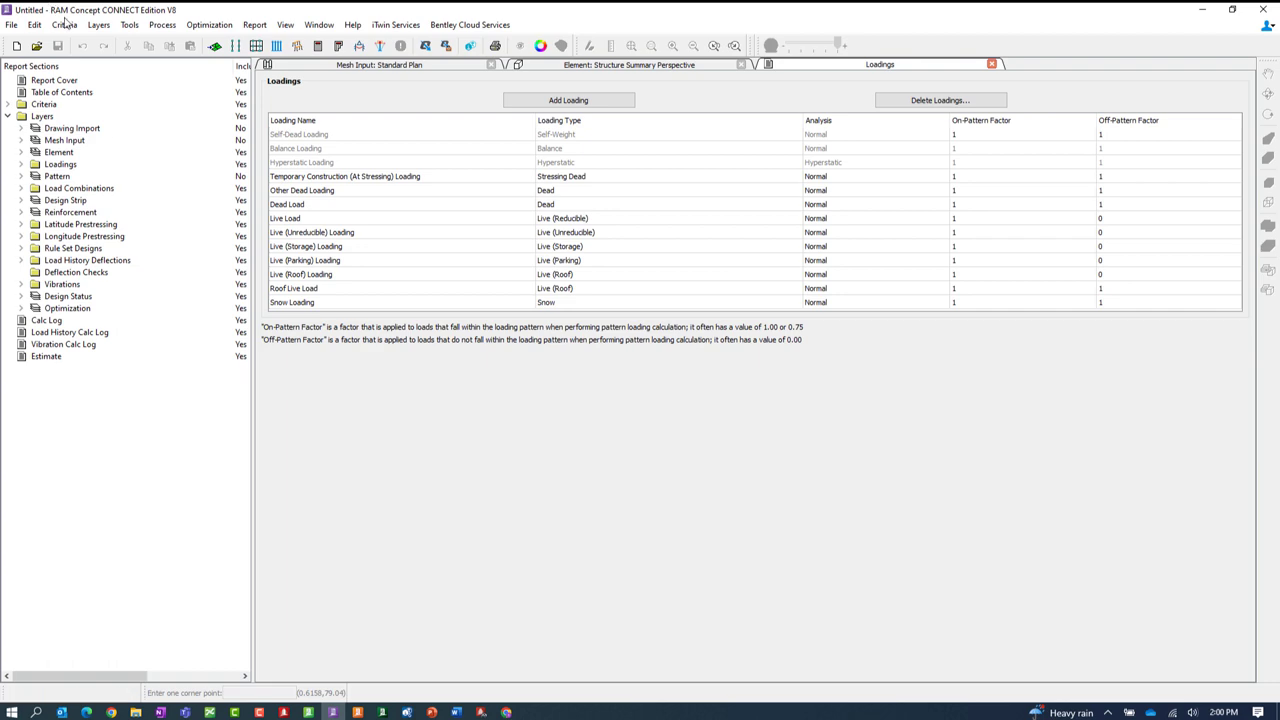
pyautogui.click(65, 24)
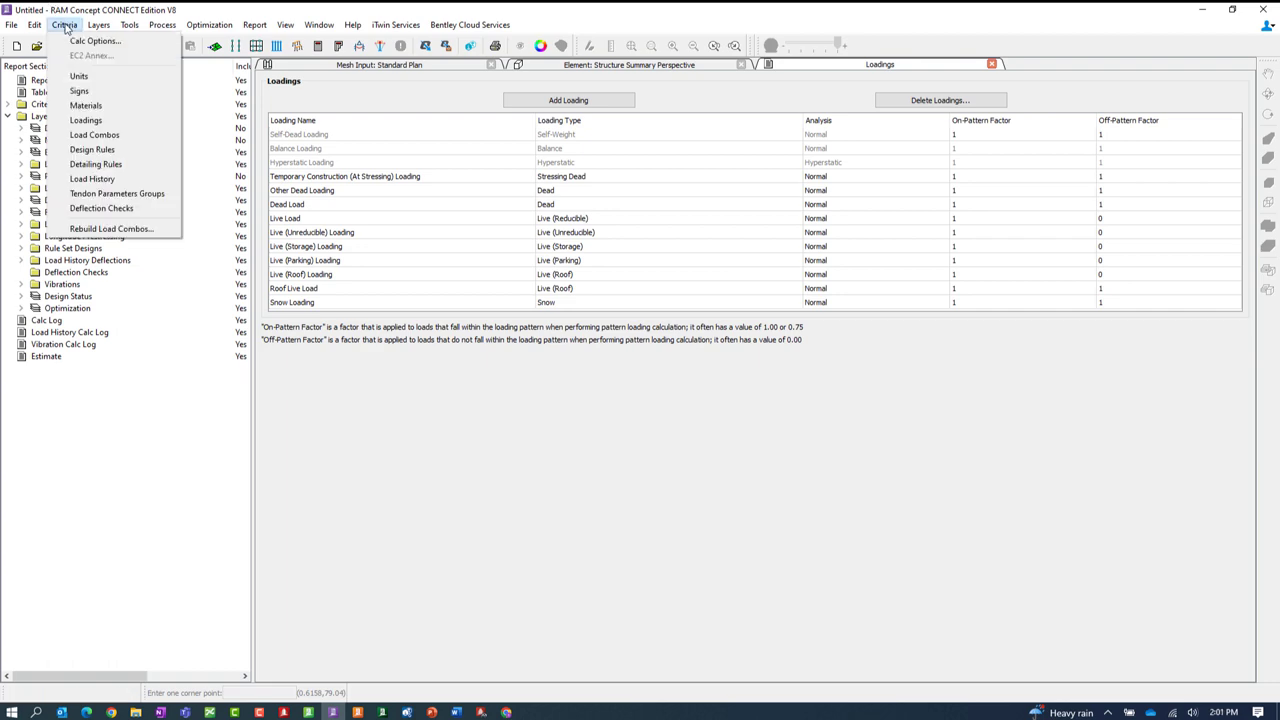
pyautogui.click(86, 106)
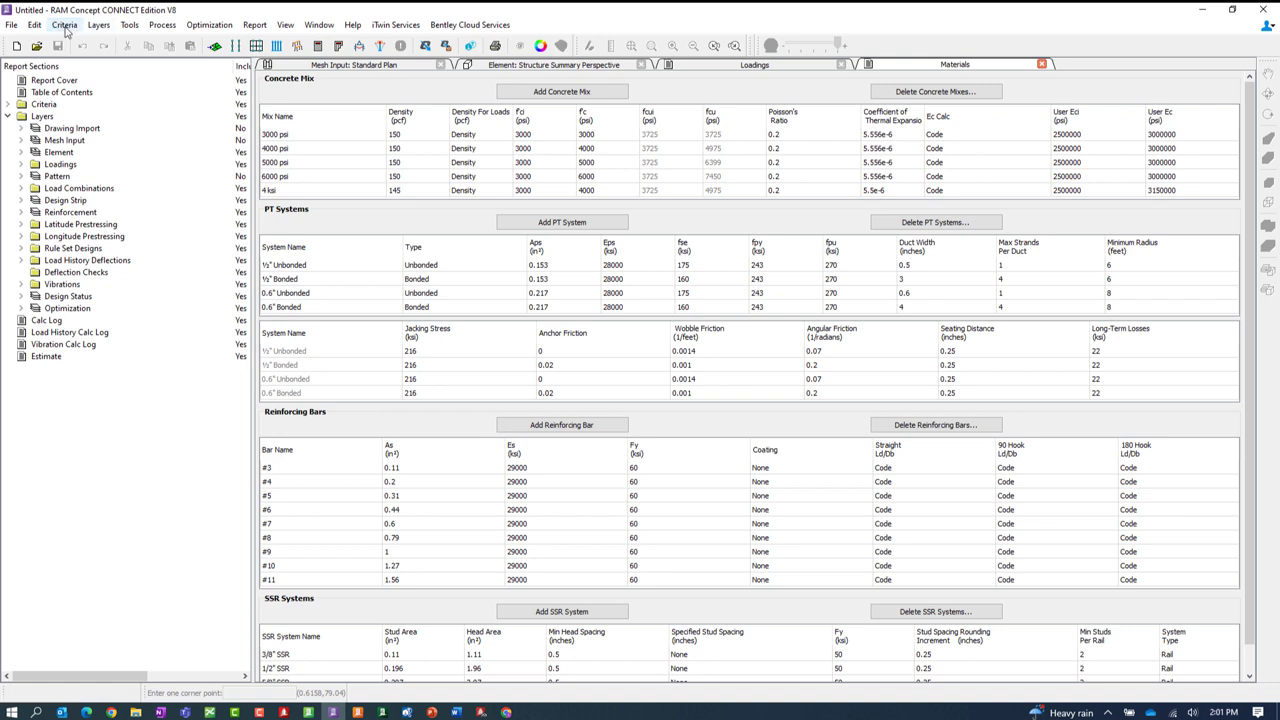
# Open the All Loads Plan of the Dead Load loading to review the imported dead loads
pyautogui.click(99, 25)
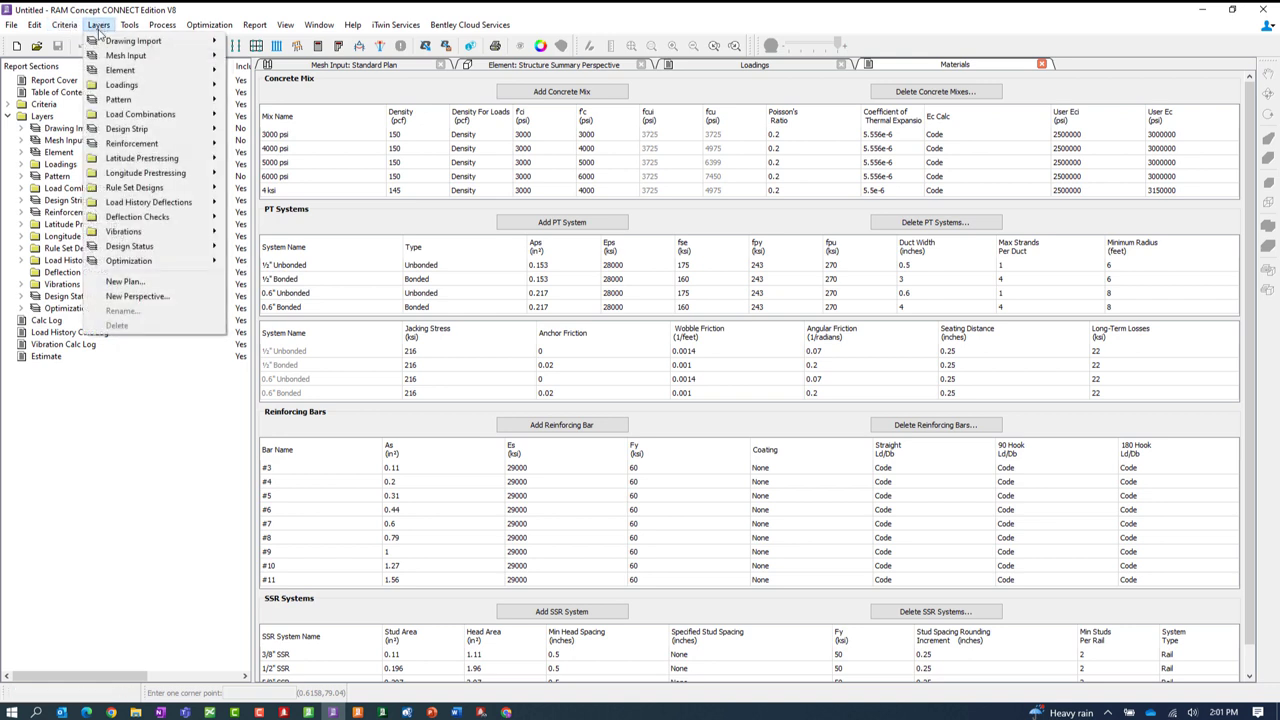
pyautogui.moveTo(130, 130)
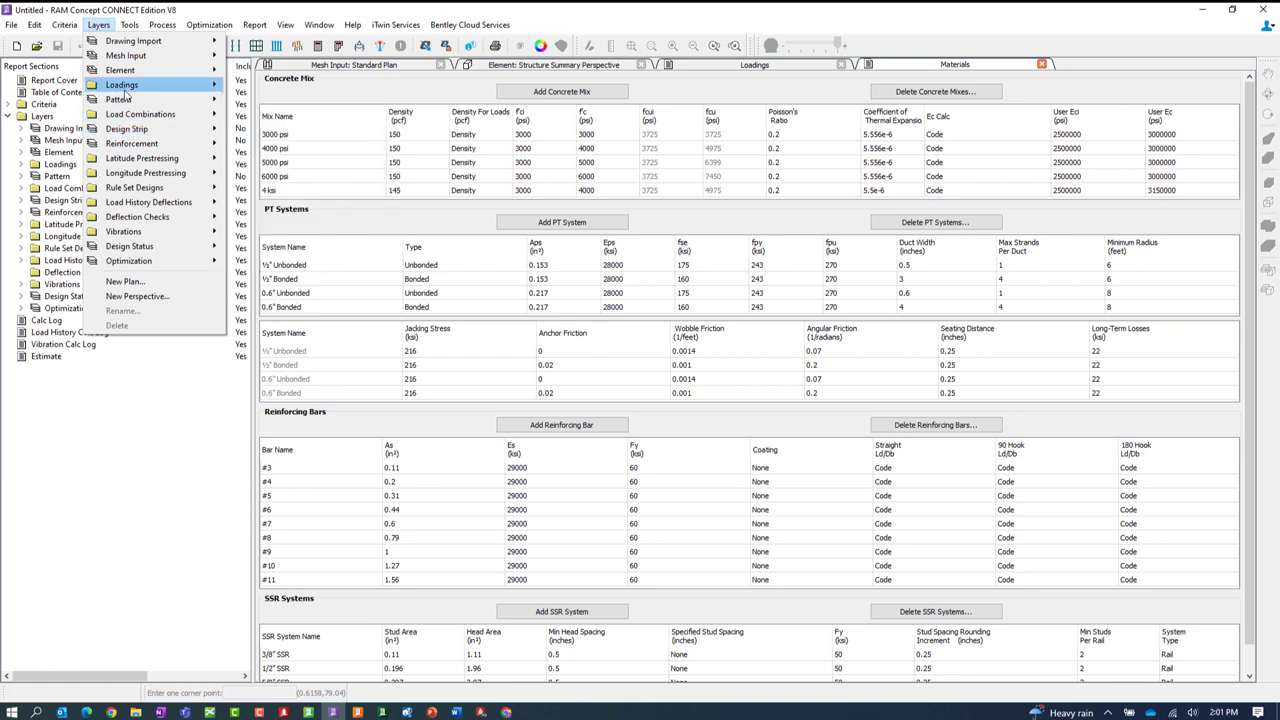
pyautogui.moveTo(133, 88)
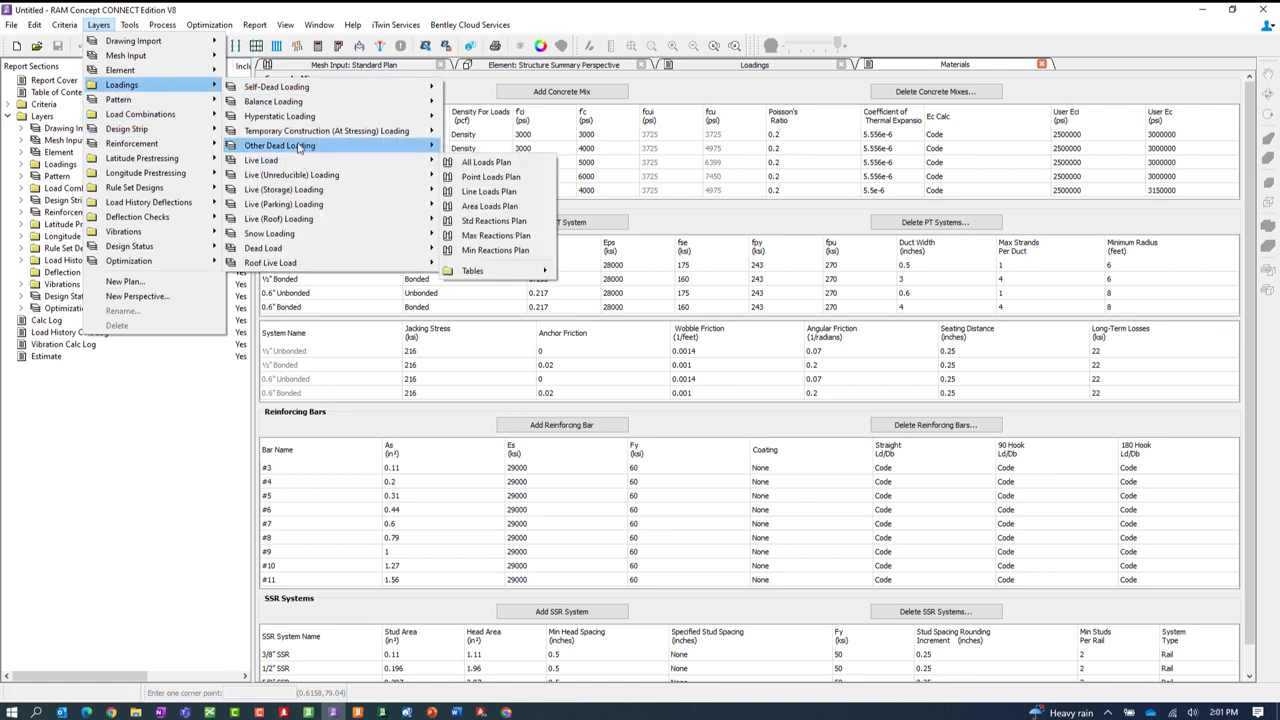
pyautogui.moveTo(305, 249)
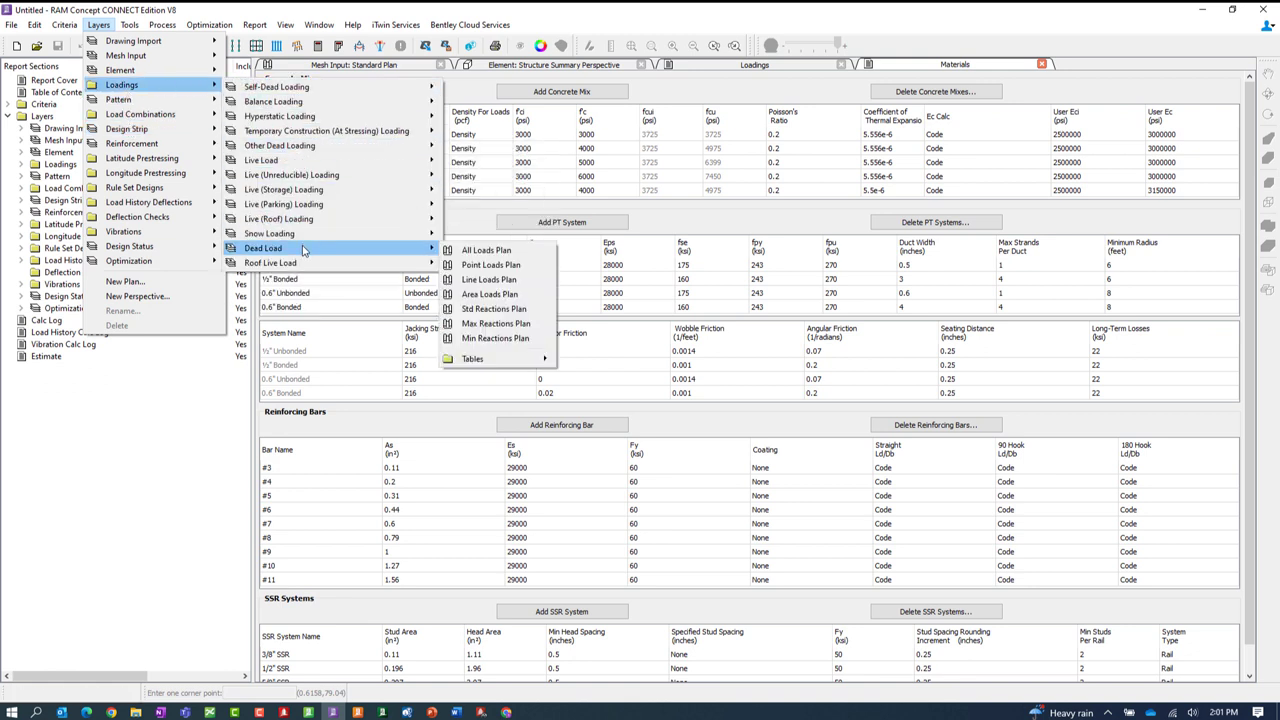
pyautogui.click(477, 251)
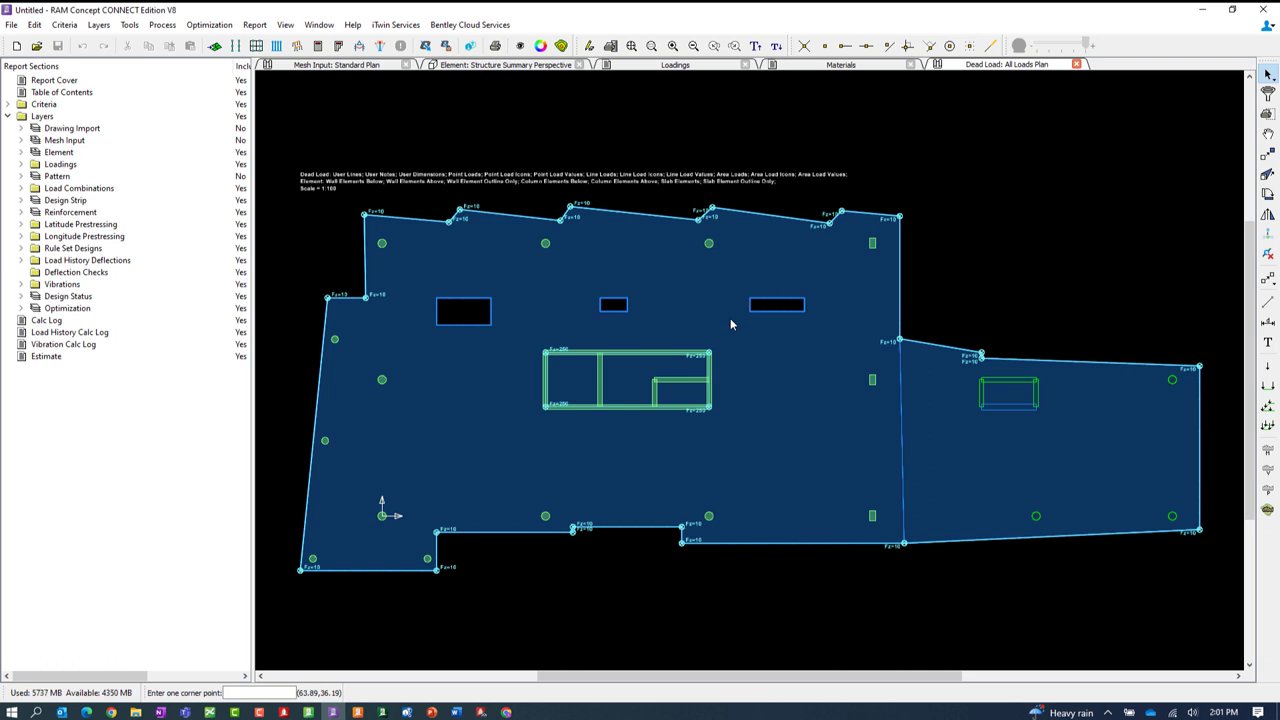
# Open the existing Floor 9 file from the CC Dataset folder, saving the current model as Floor 3
pyautogui.click(37, 46)
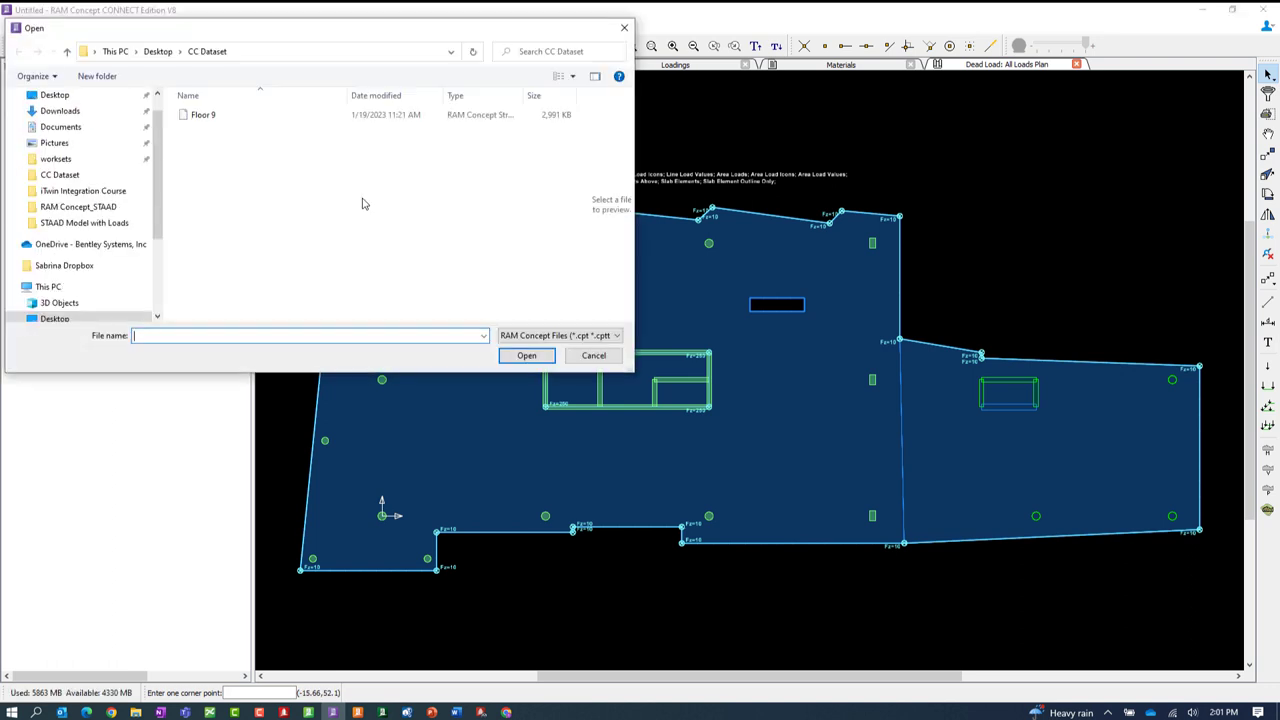
pyautogui.click(204, 114)
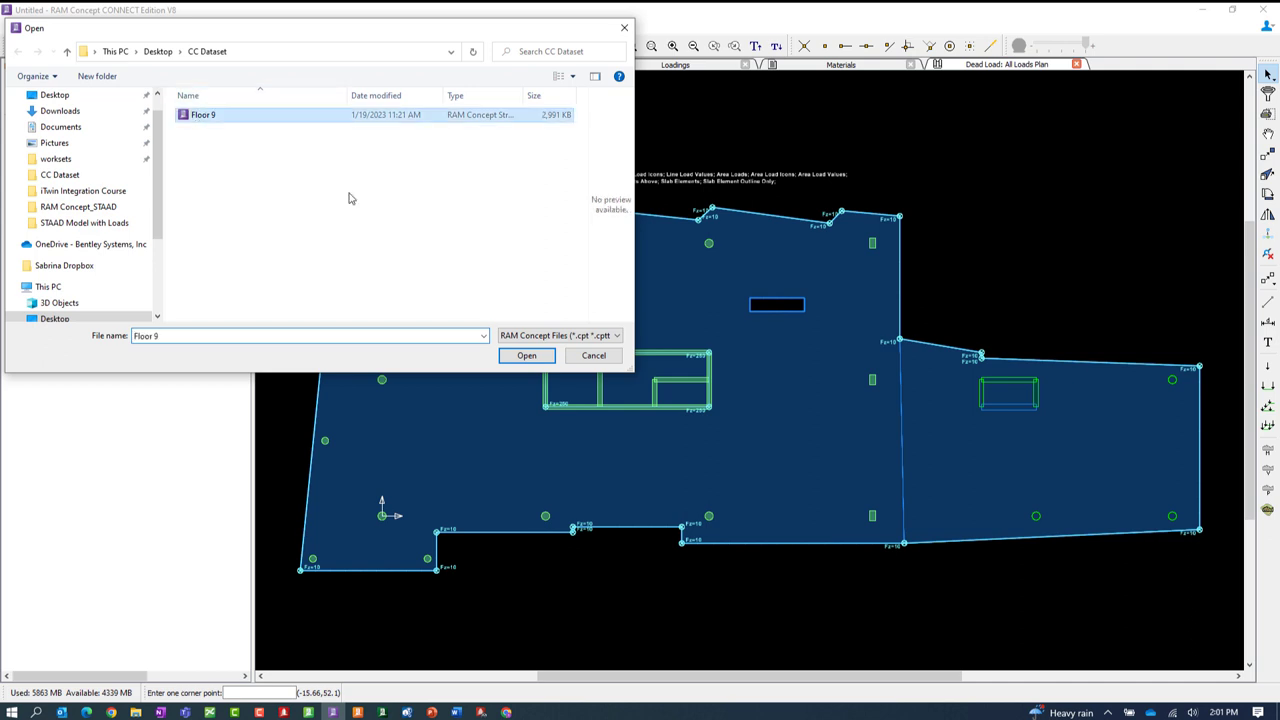
pyautogui.click(524, 356)
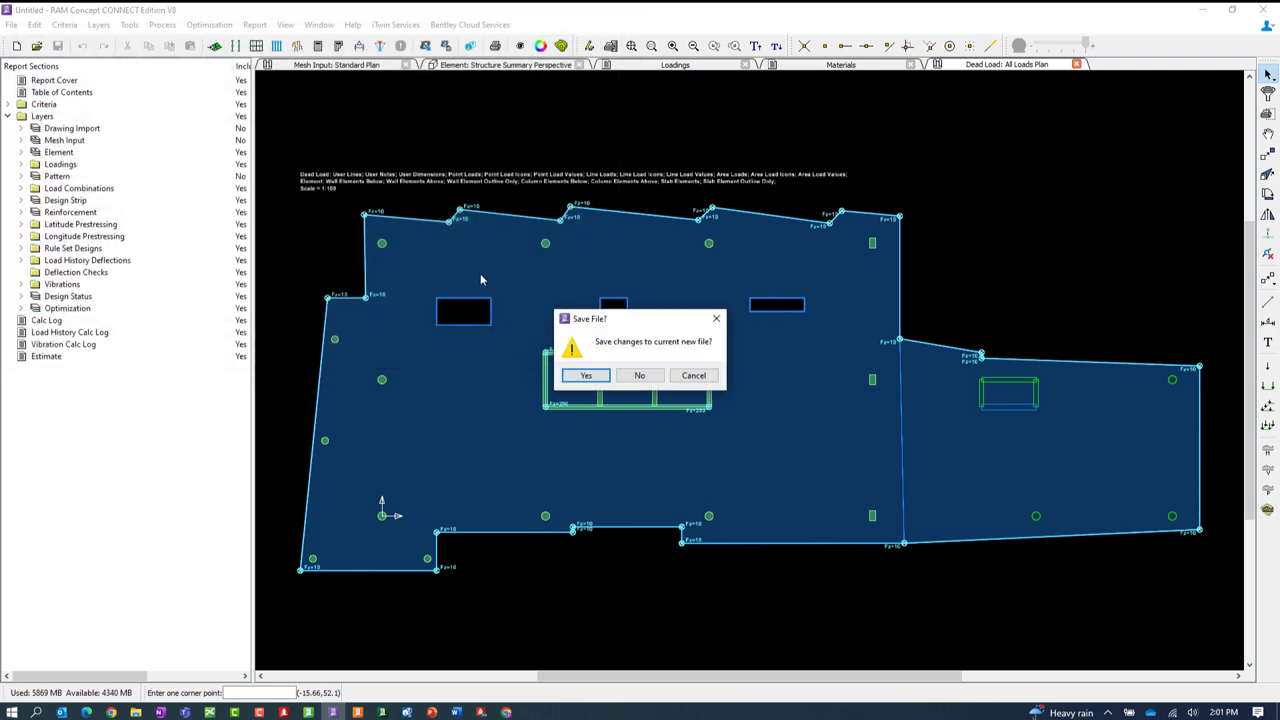
pyautogui.click(584, 377)
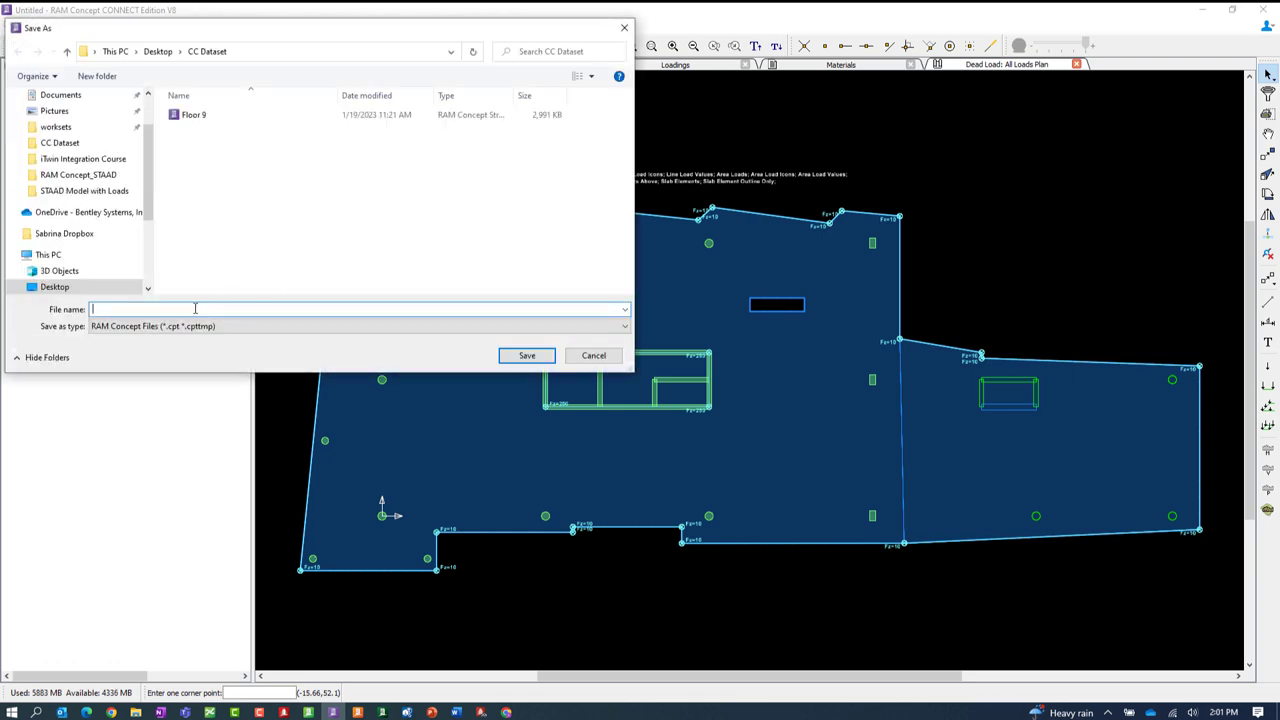
pyautogui.write('Floor 3')
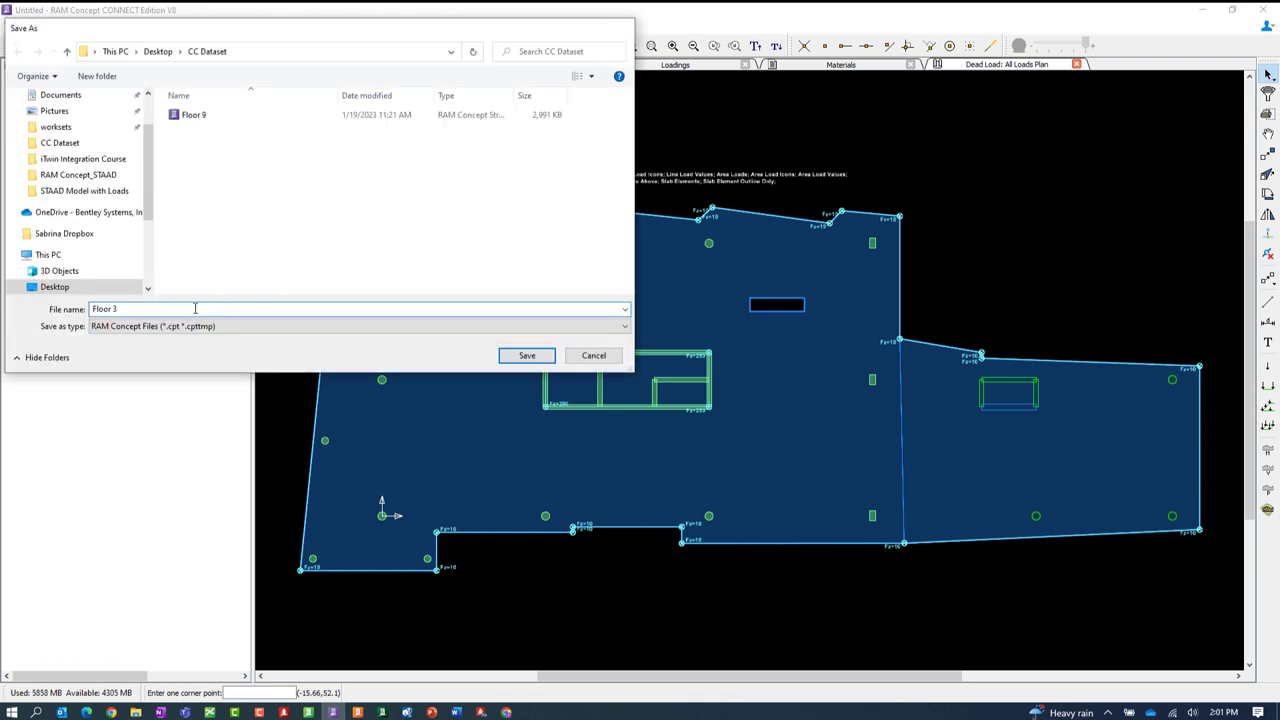
pyautogui.press('Return')
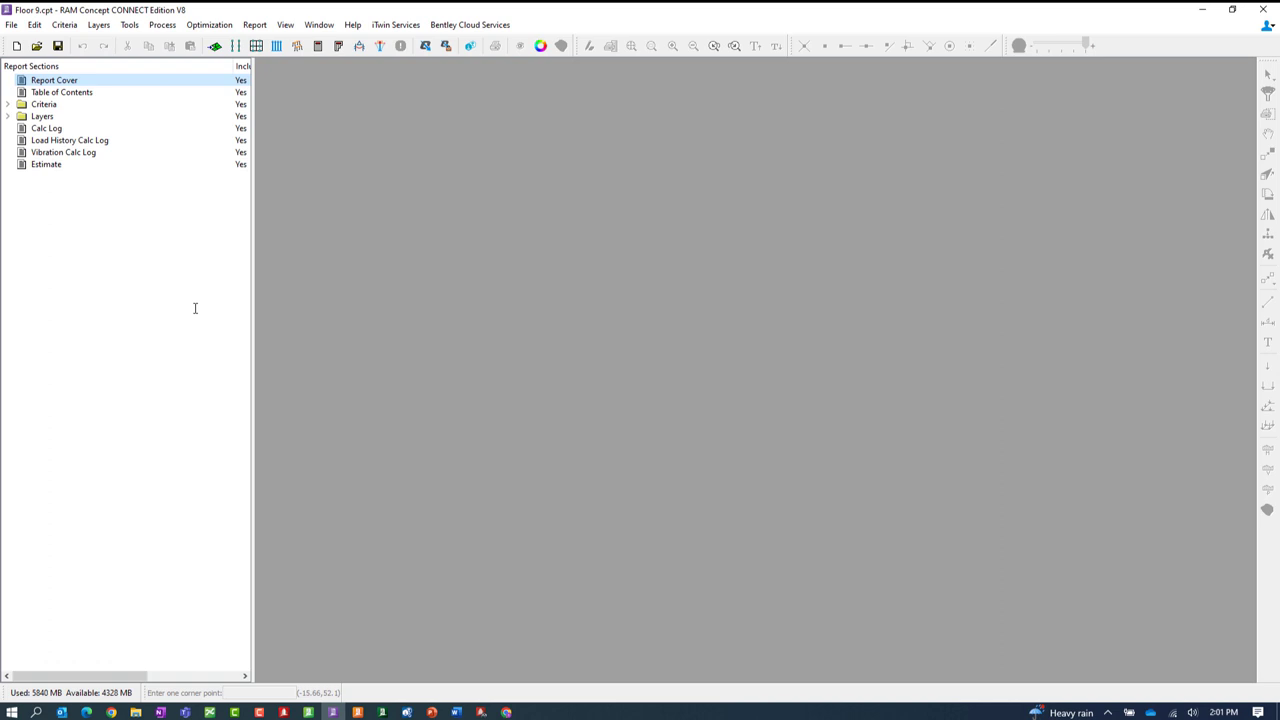
# Open the Reinforcement layer's Individual Top Bars Plan to review the top bars of Floor 9
pyautogui.click(98, 25)
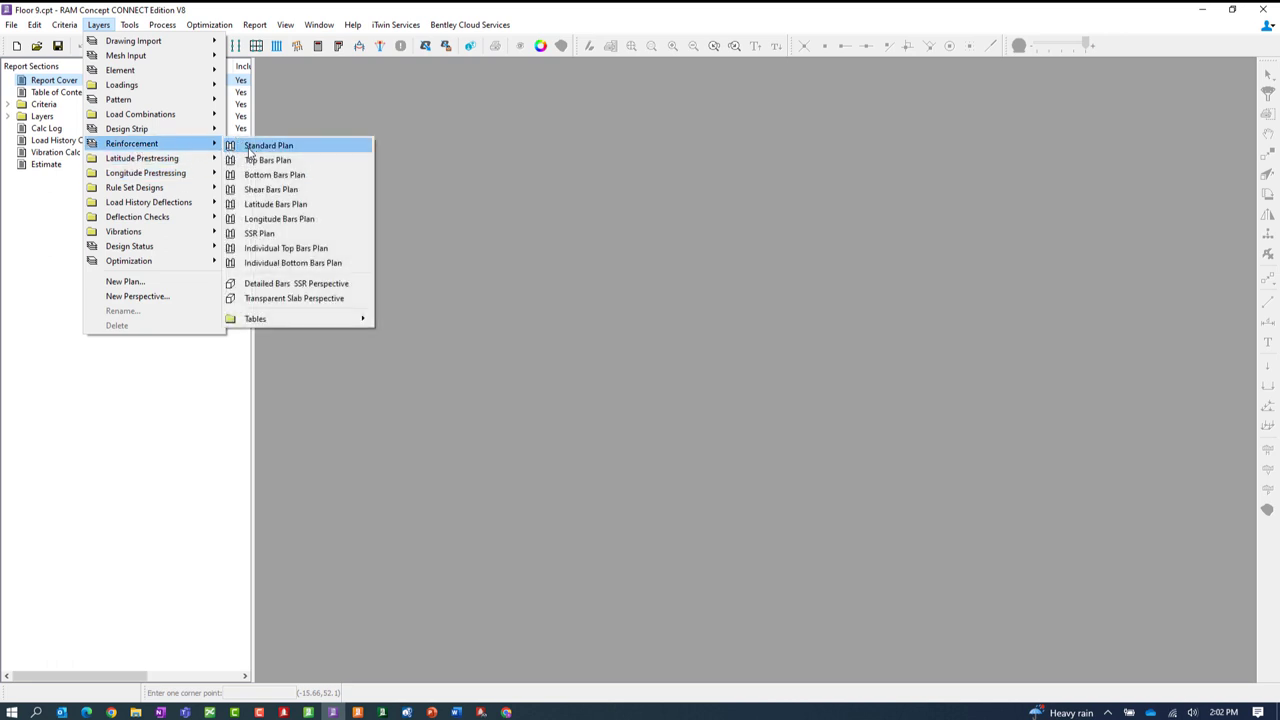
pyautogui.click(285, 249)
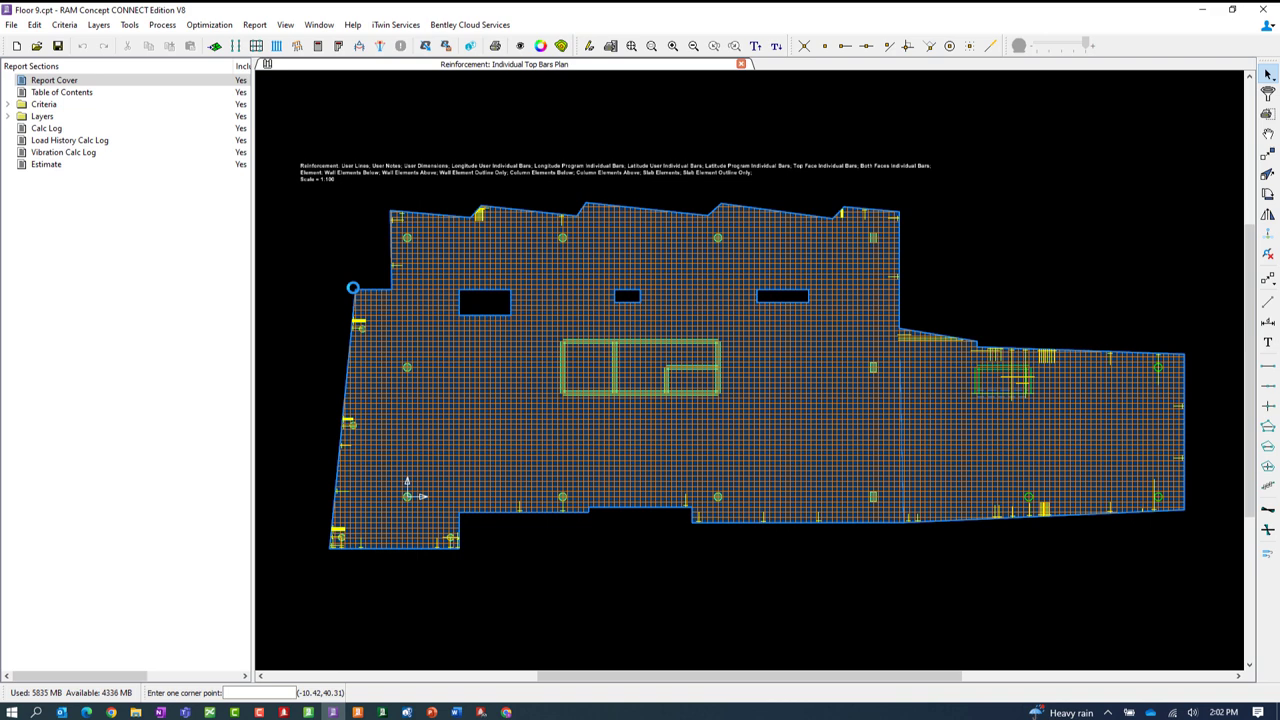
pyautogui.click(97, 25)
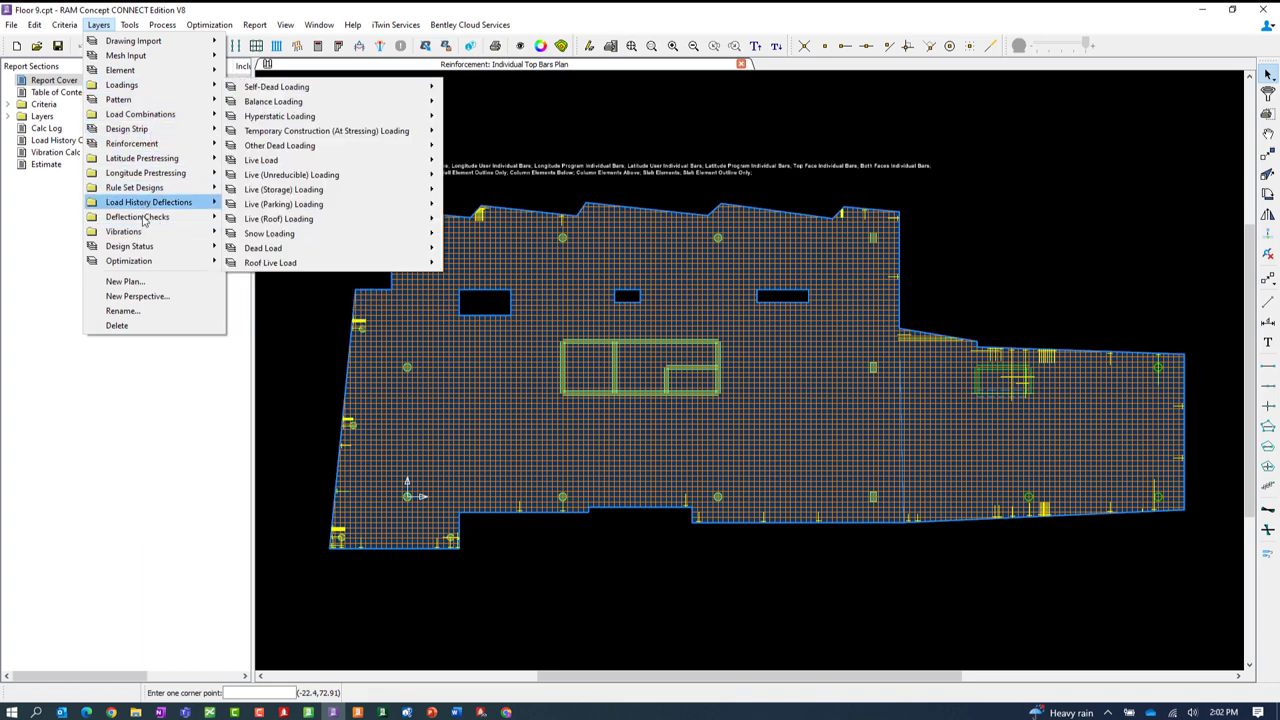
pyautogui.press('Escape')
pyautogui.click(310, 24)
pyautogui.click(310, 10)
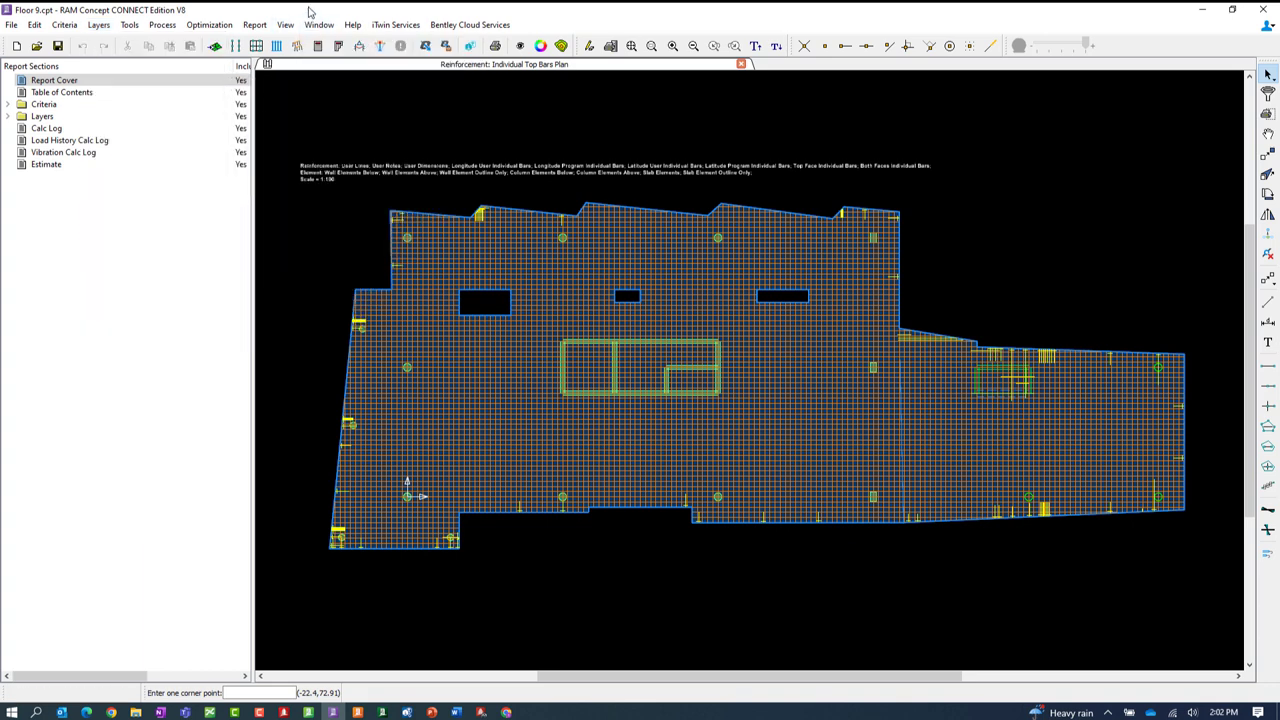